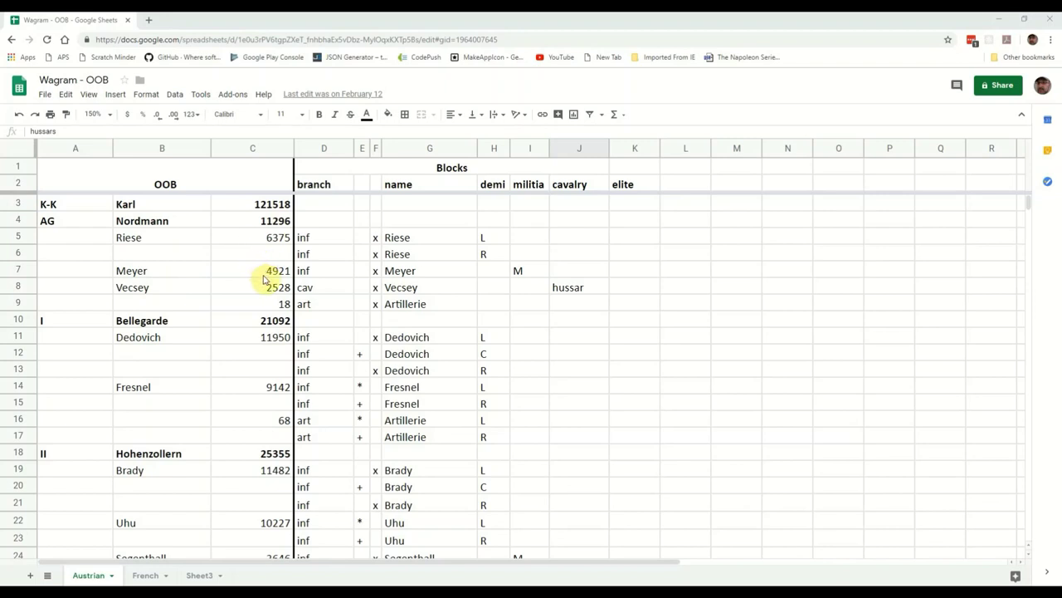
# Scroll through the order-of-battle spreadsheet to review its unit rows and totals.
pyautogui.scroll(-5, 264, 279)
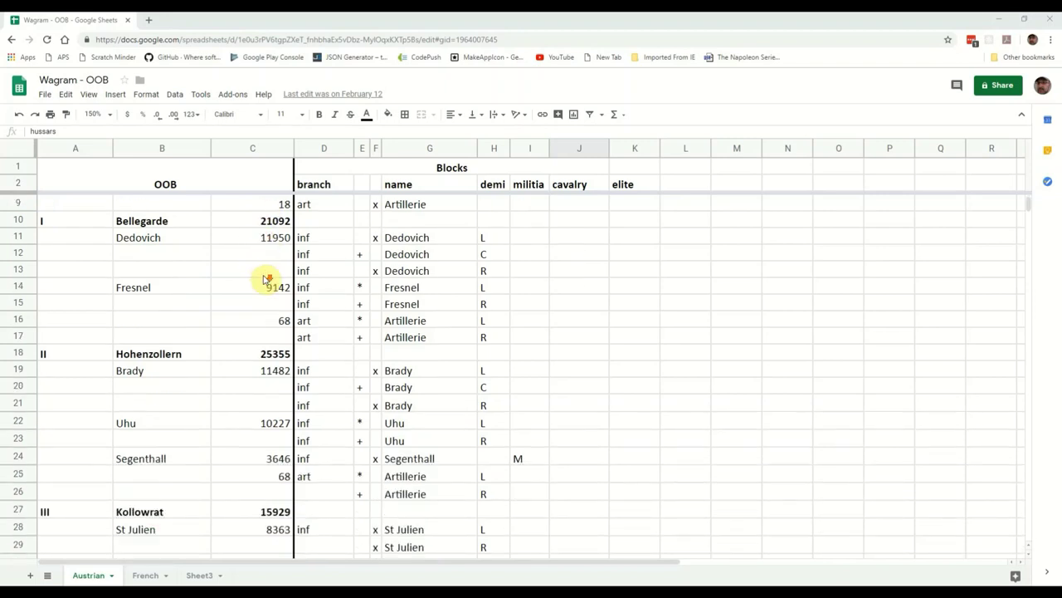
pyautogui.scroll(-1, 265, 280)
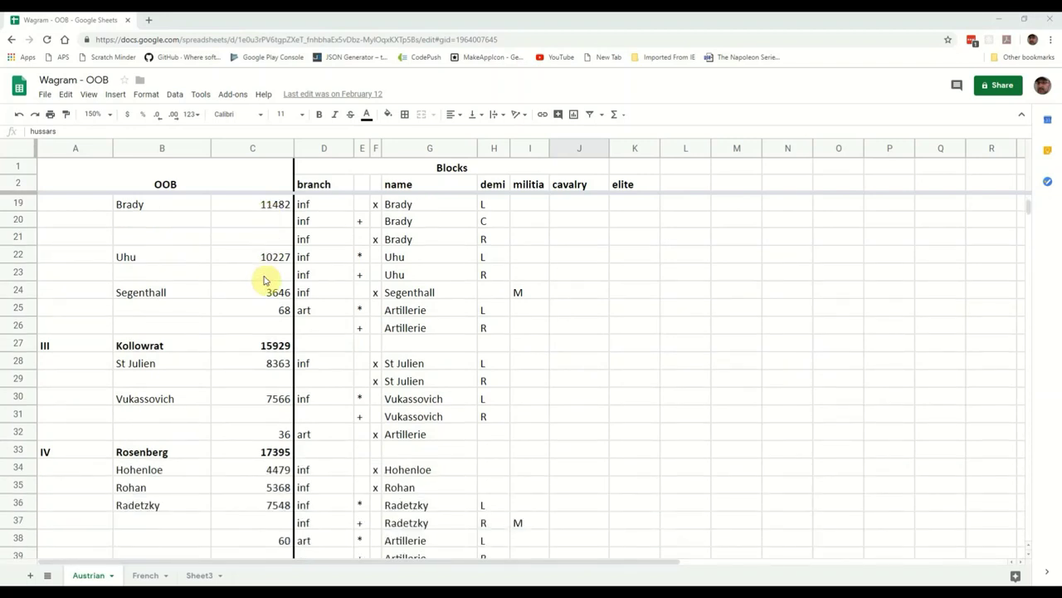
pyautogui.scroll(-3, 265, 280)
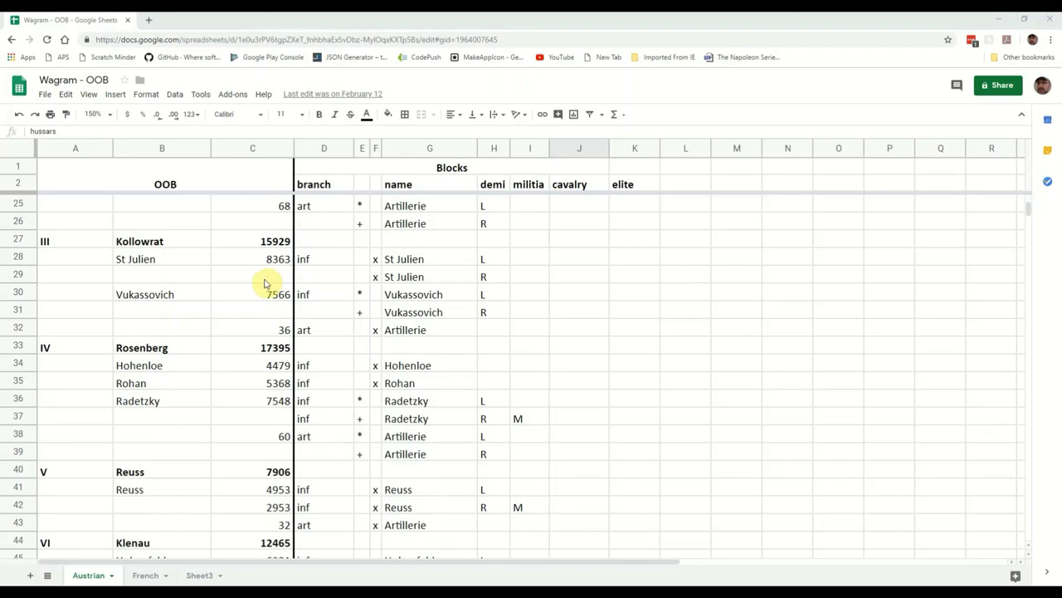
pyautogui.scroll(-3, 265, 286)
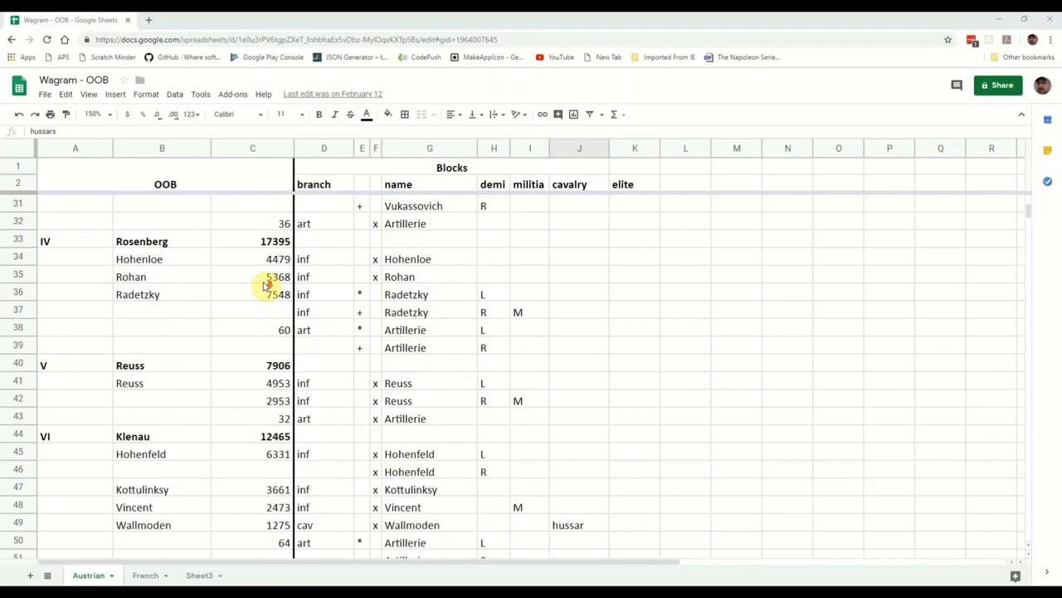
pyautogui.scroll(-3, 264, 288)
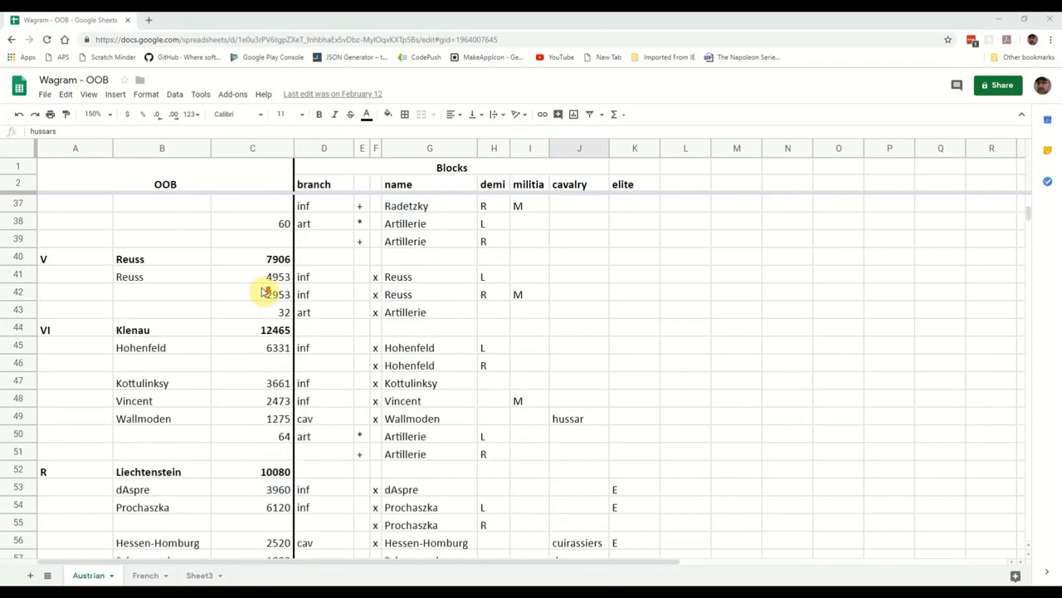
pyautogui.scroll(-3, 264, 291)
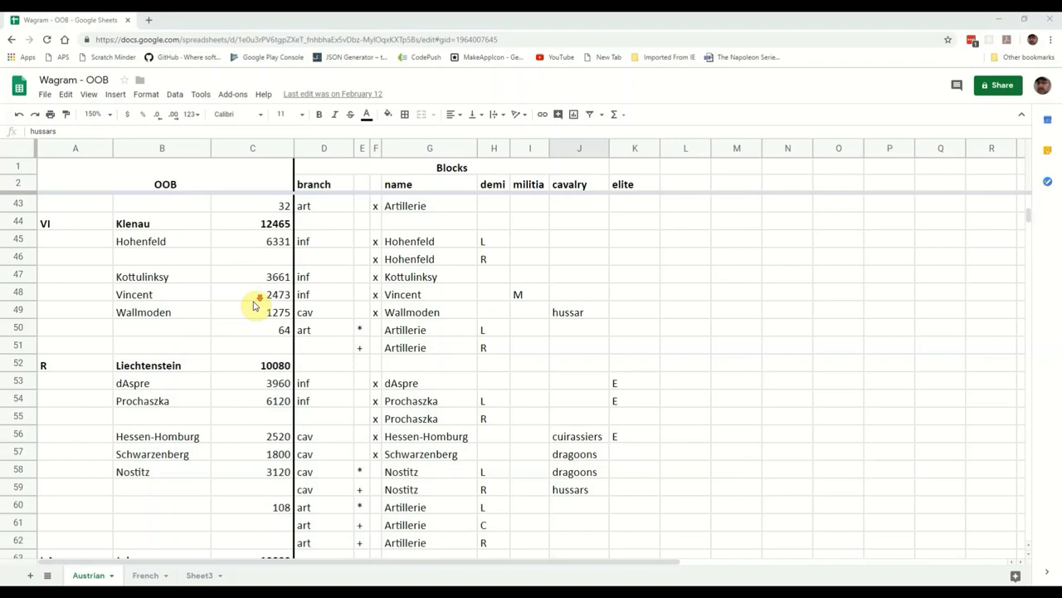
pyautogui.scroll(-4, 254, 306)
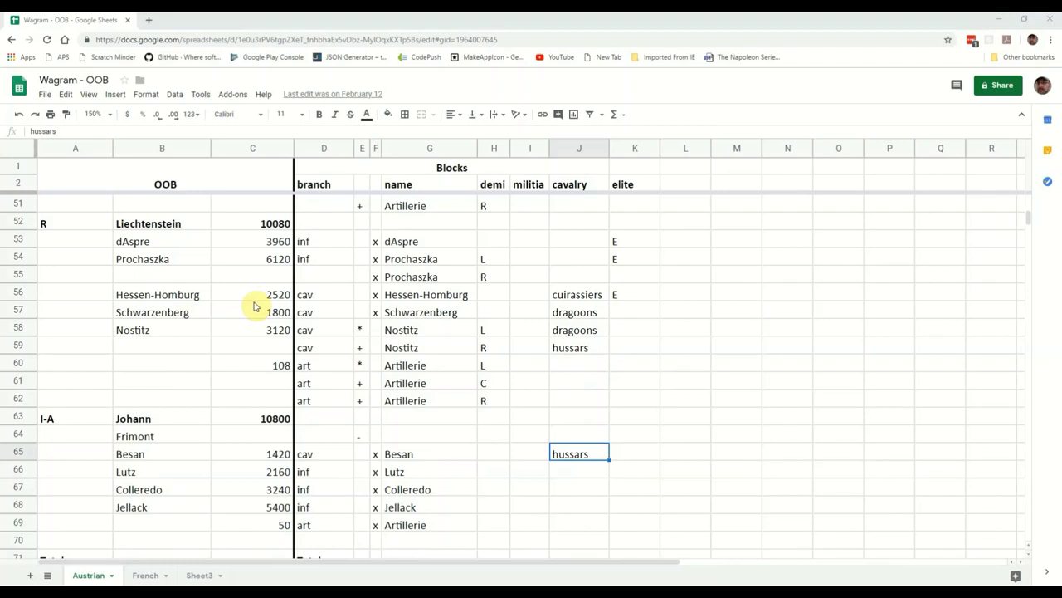
pyautogui.scroll(-1, 254, 306)
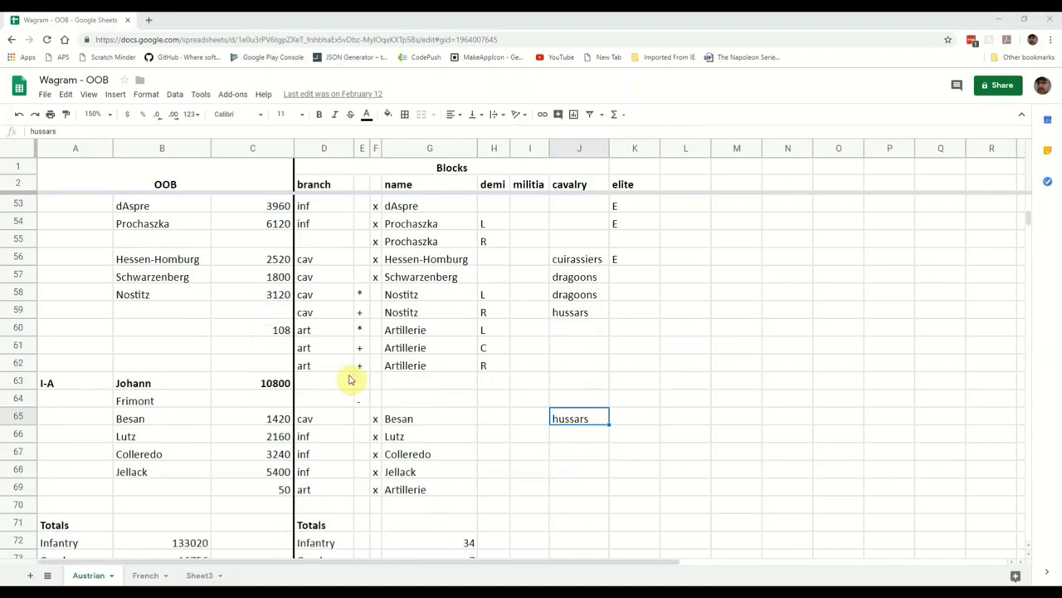
pyautogui.scroll(-4, 349, 380)
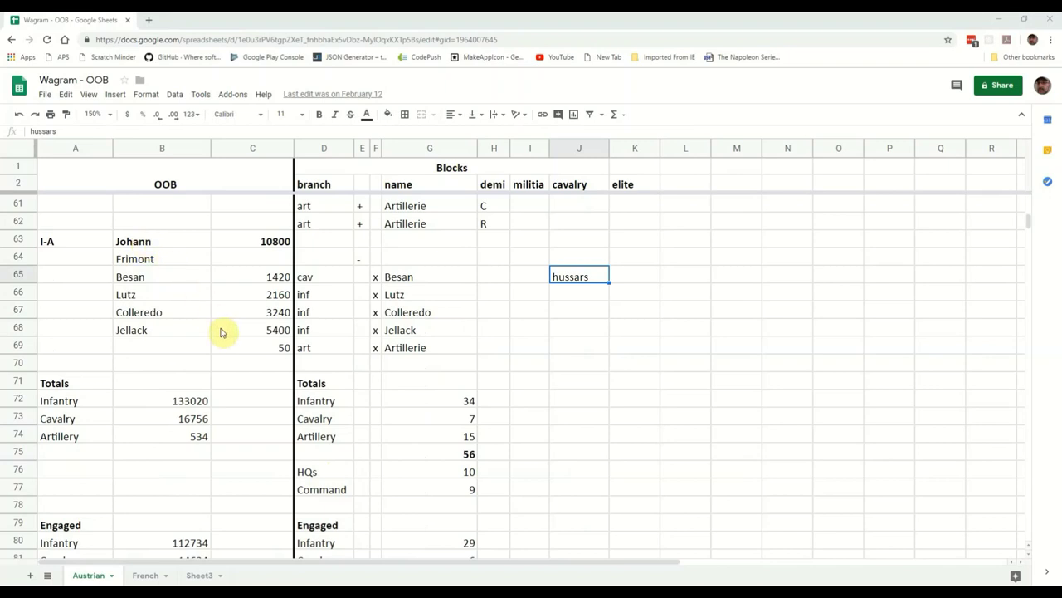
pyautogui.scroll(-2, 221, 332)
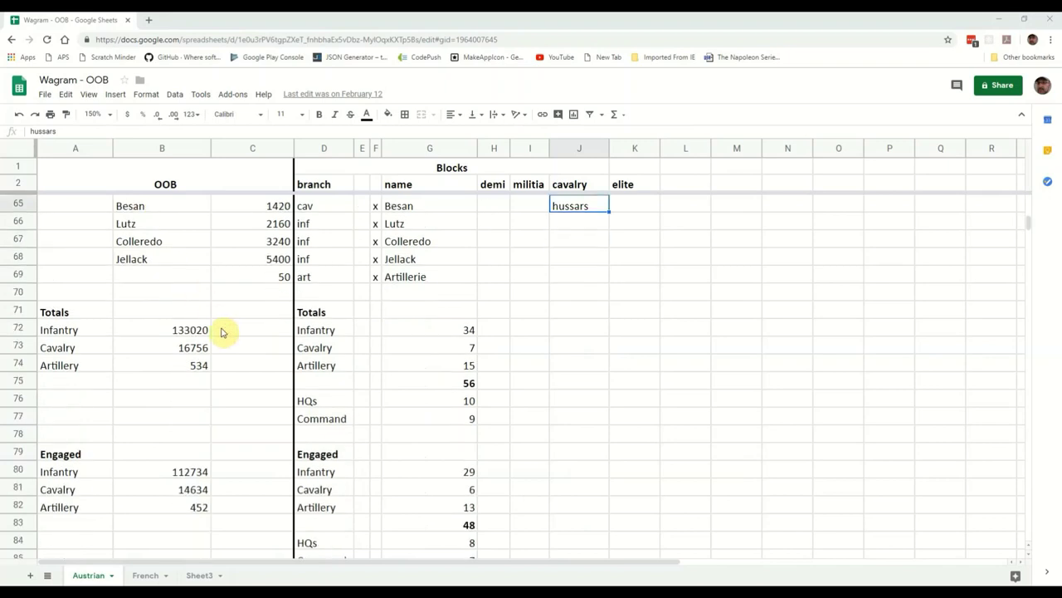
pyautogui.scroll(10, 220, 332)
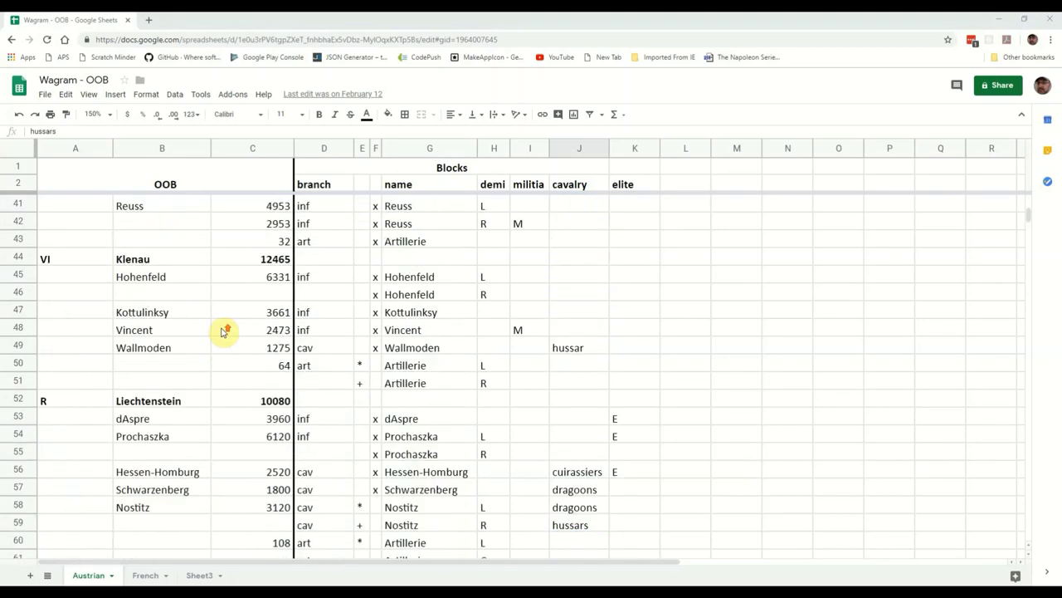
pyautogui.scroll(8, 222, 332)
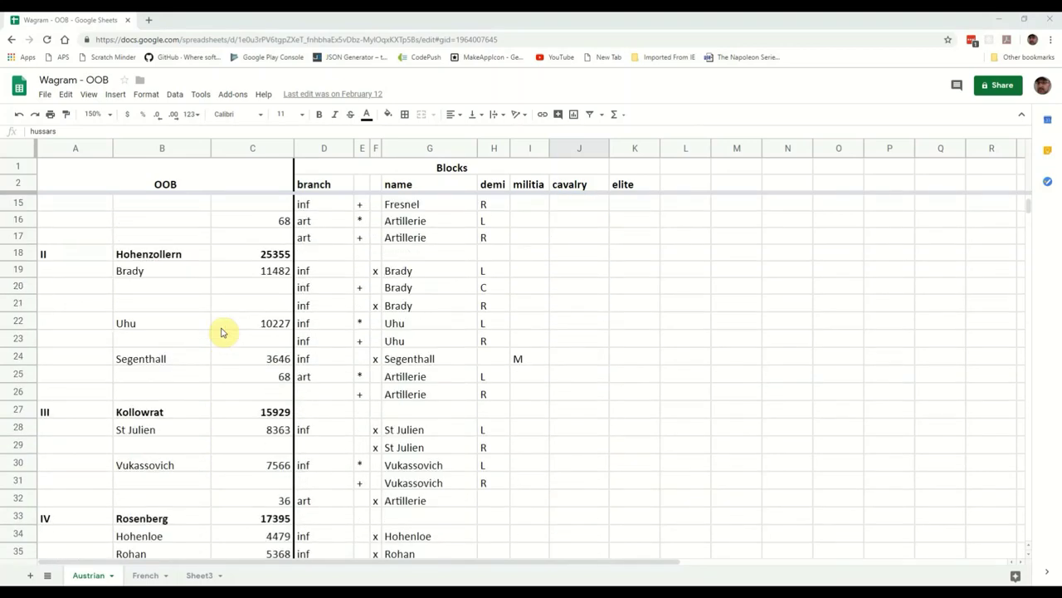
pyautogui.scroll(4, 224, 332)
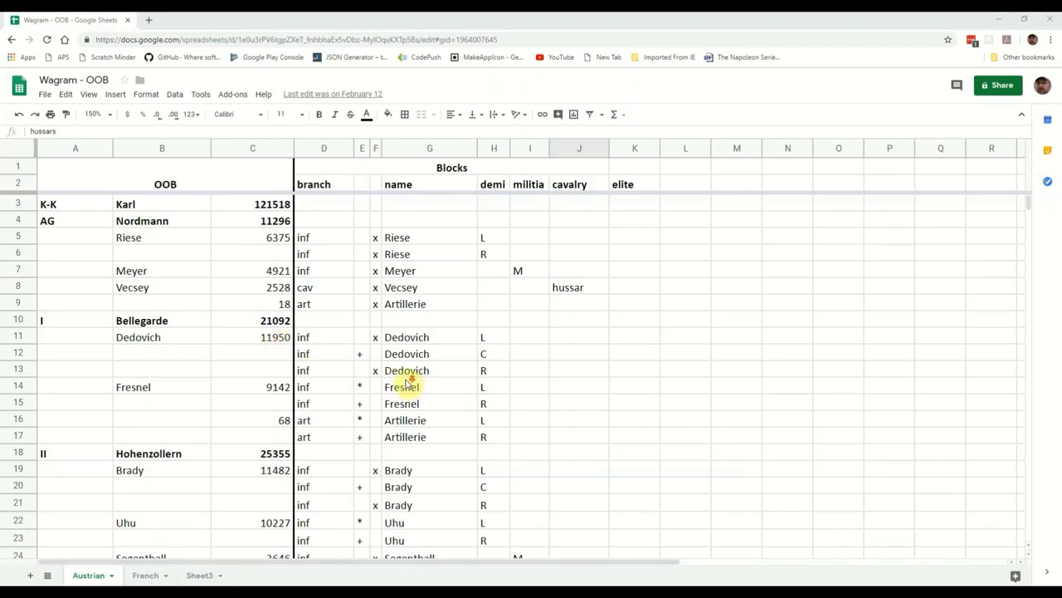
pyautogui.scroll(-1, 409, 381)
pyautogui.scroll(-2, 409, 382)
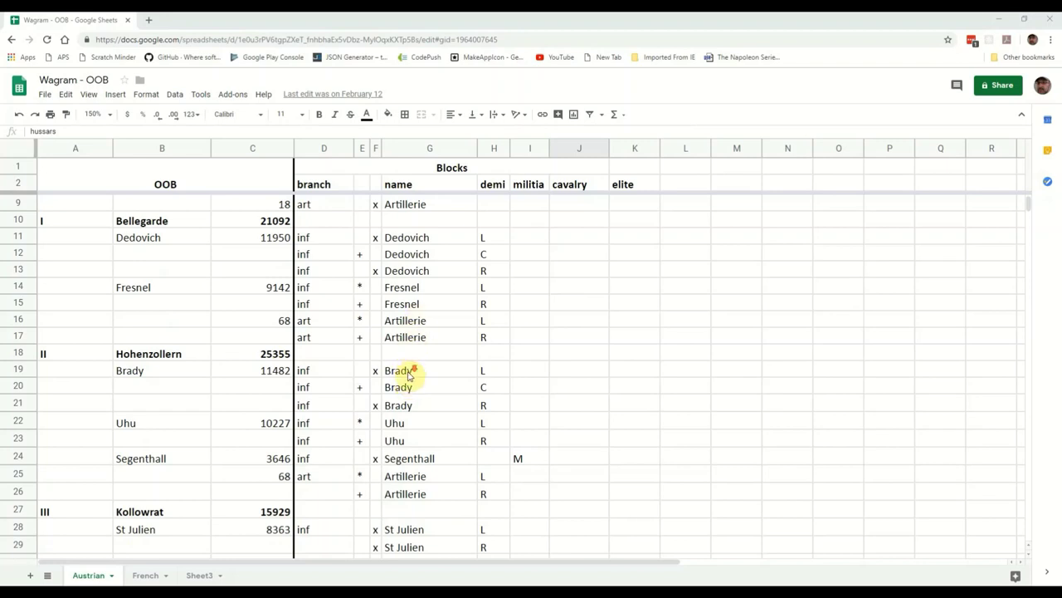
pyautogui.scroll(-3, 408, 370)
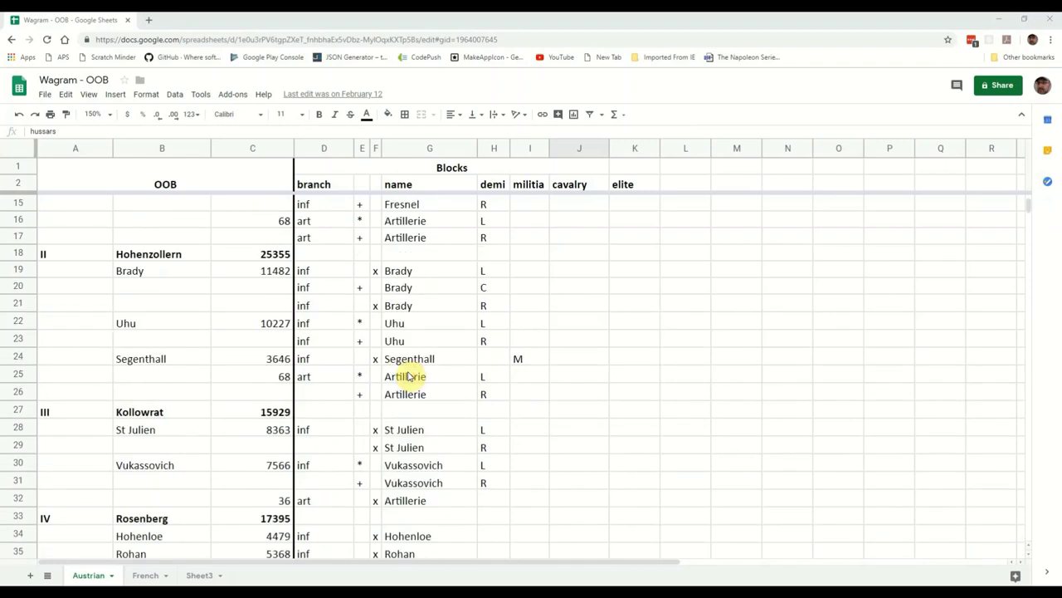
pyautogui.scroll(-7, 408, 376)
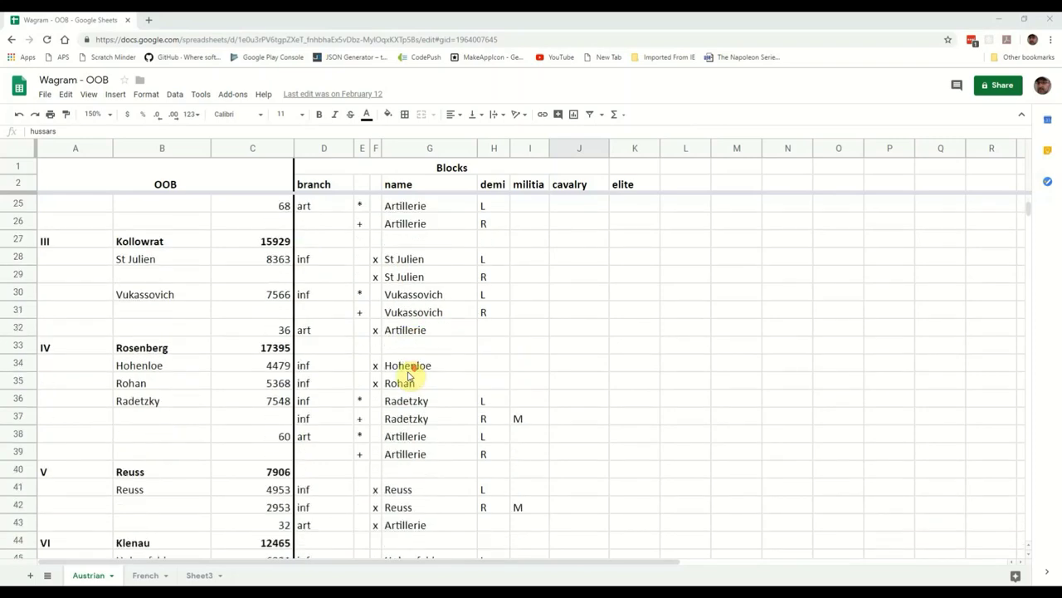
pyautogui.scroll(-12, 408, 376)
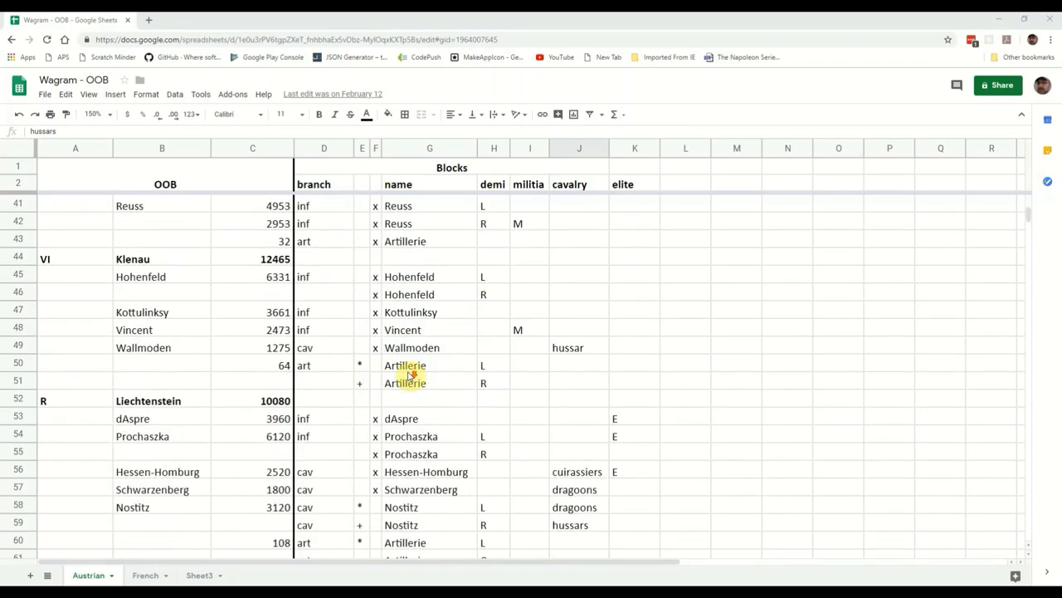
pyautogui.scroll(-4, 410, 376)
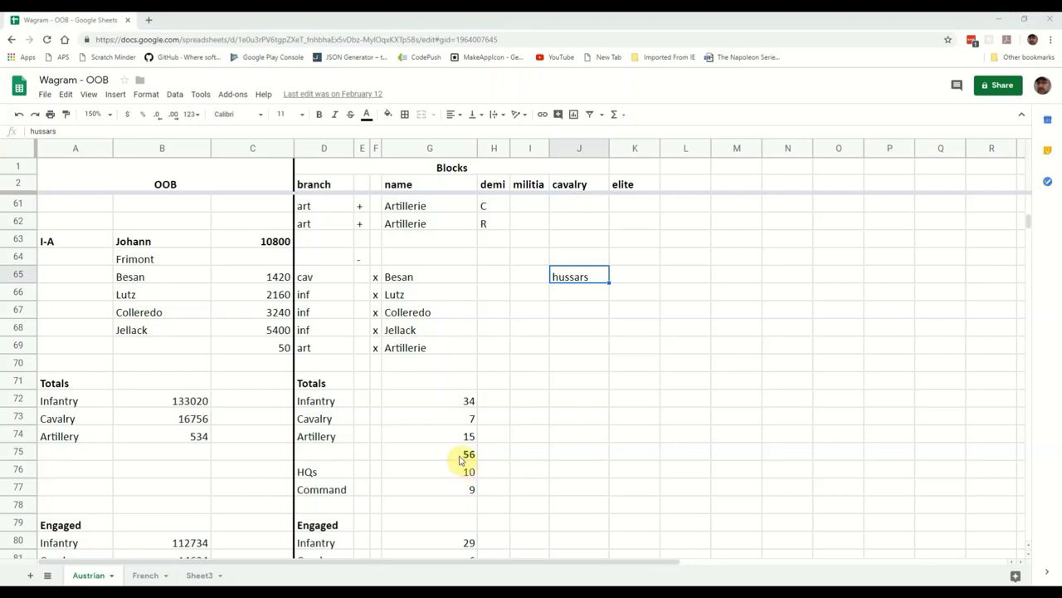
pyautogui.scroll(3, 455, 442)
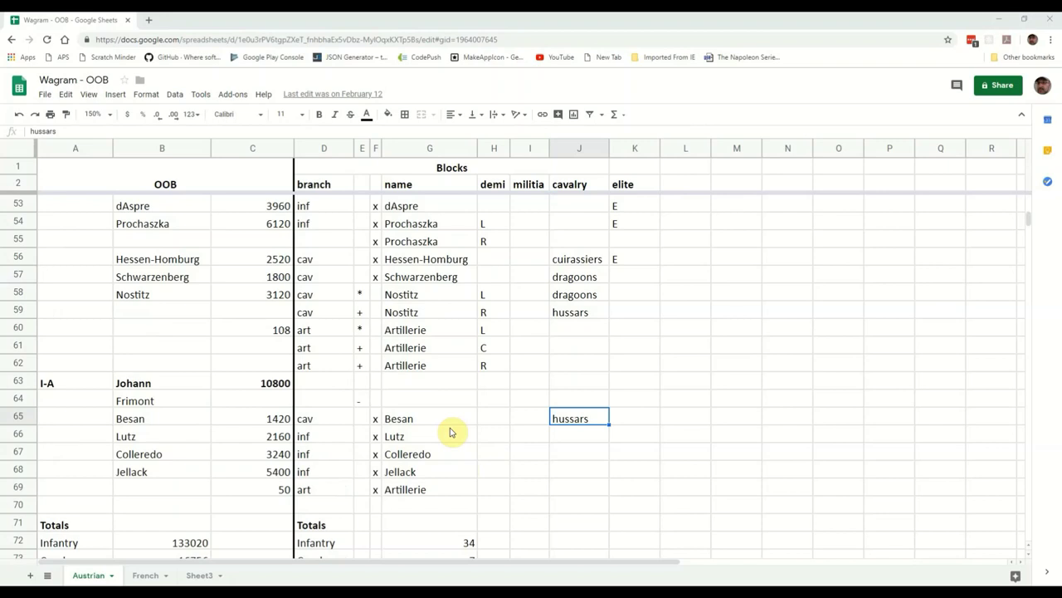
pyautogui.scroll(2, 451, 431)
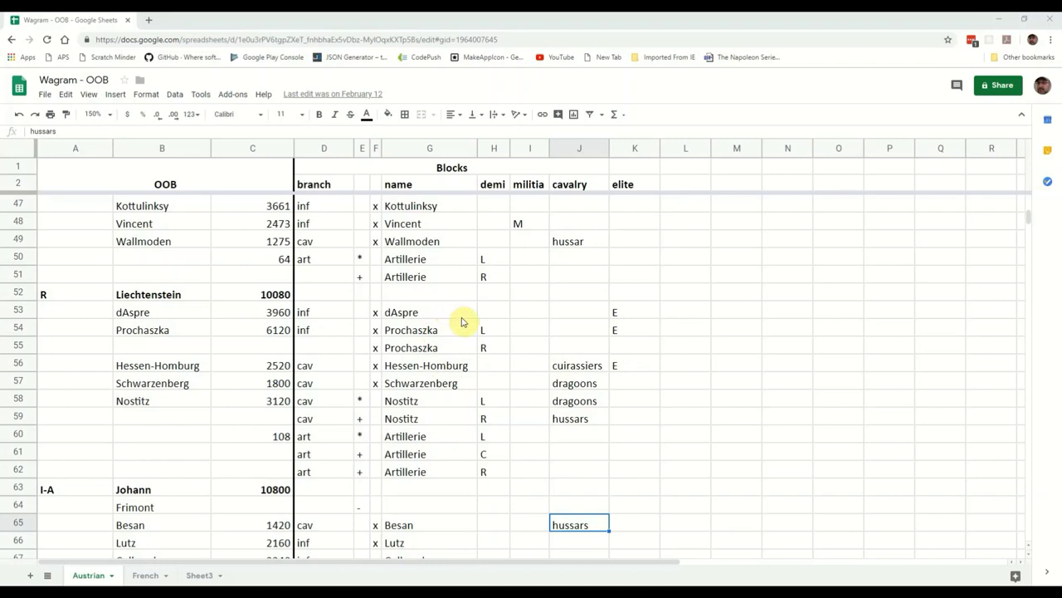
pyautogui.scroll(2, 485, 330)
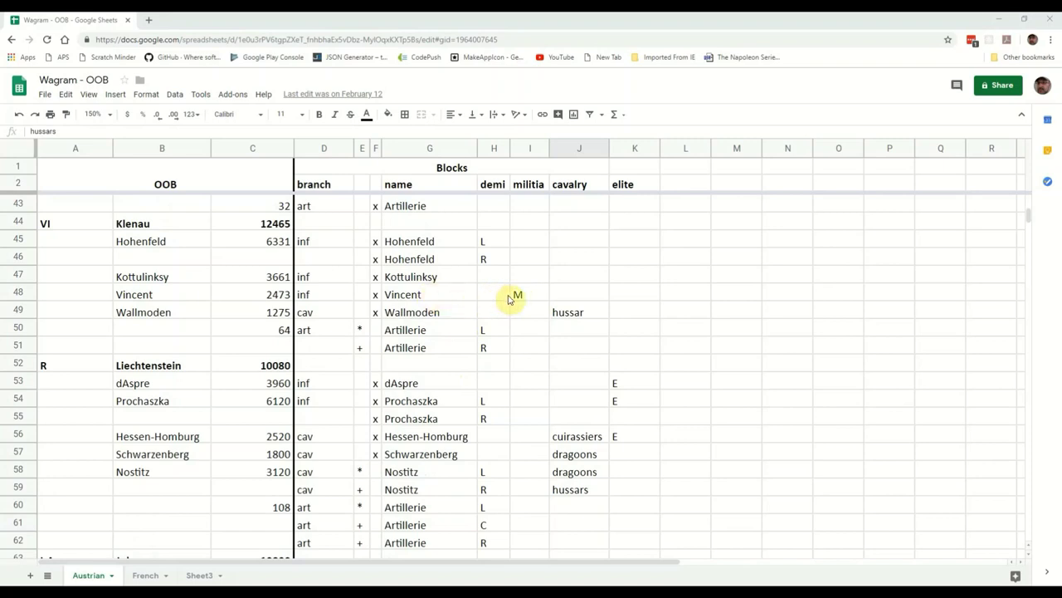
pyautogui.scroll(2, 525, 303)
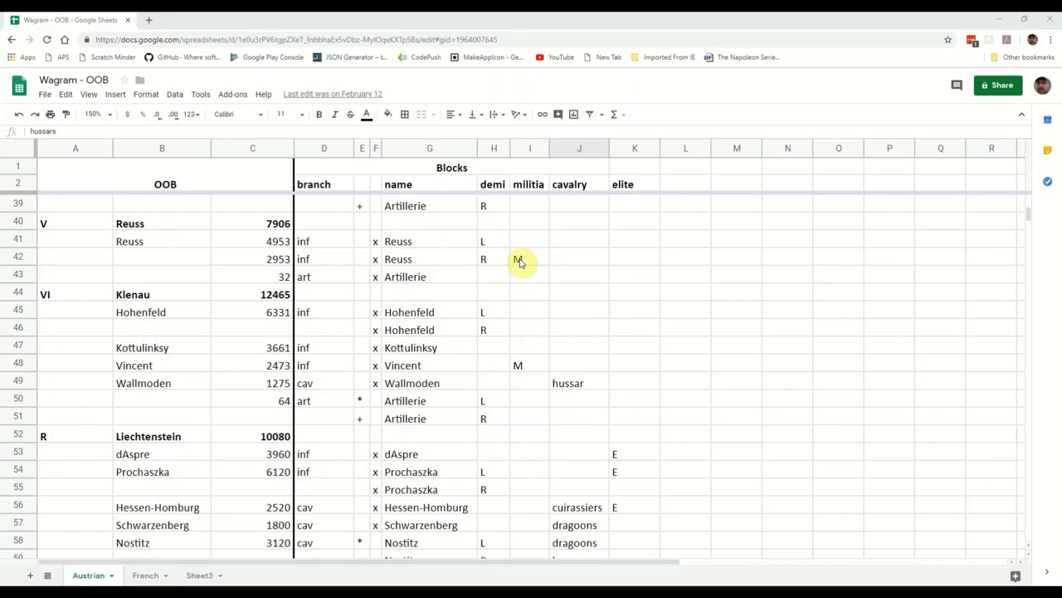
pyautogui.scroll(4, 521, 262)
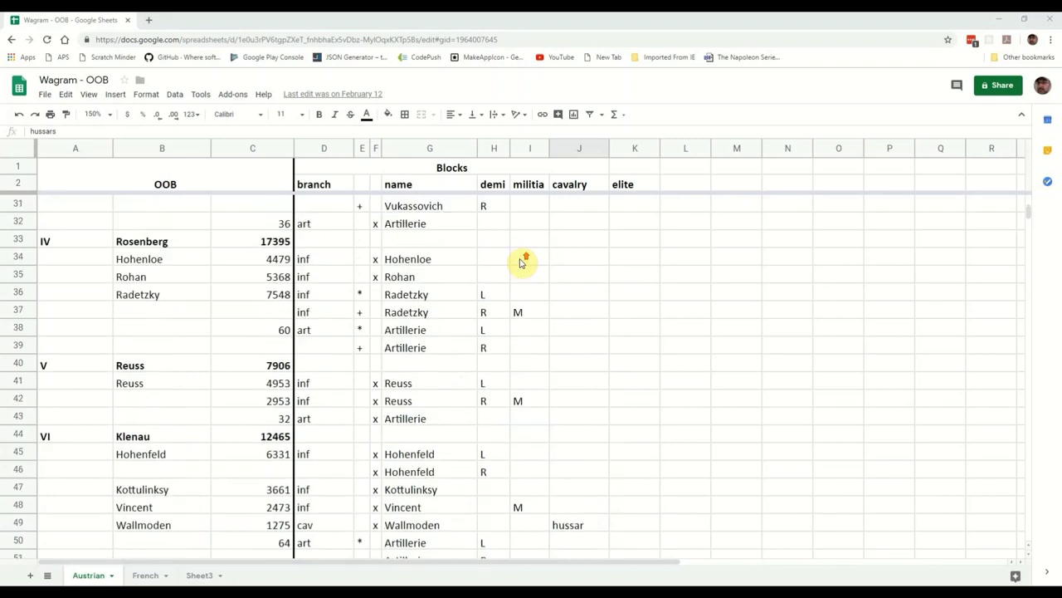
pyautogui.scroll(10, 520, 262)
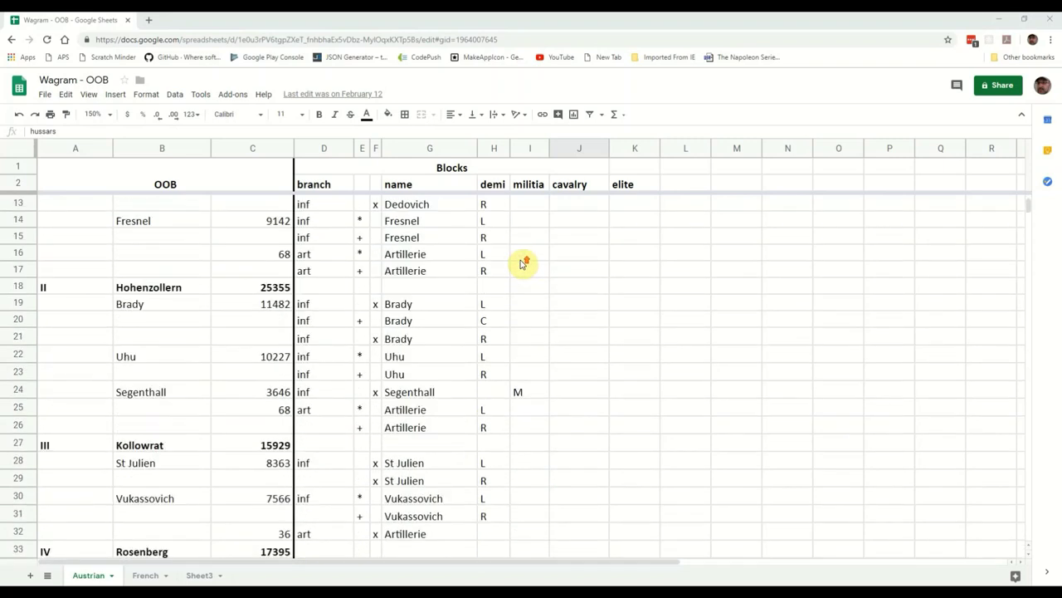
pyautogui.scroll(4, 521, 263)
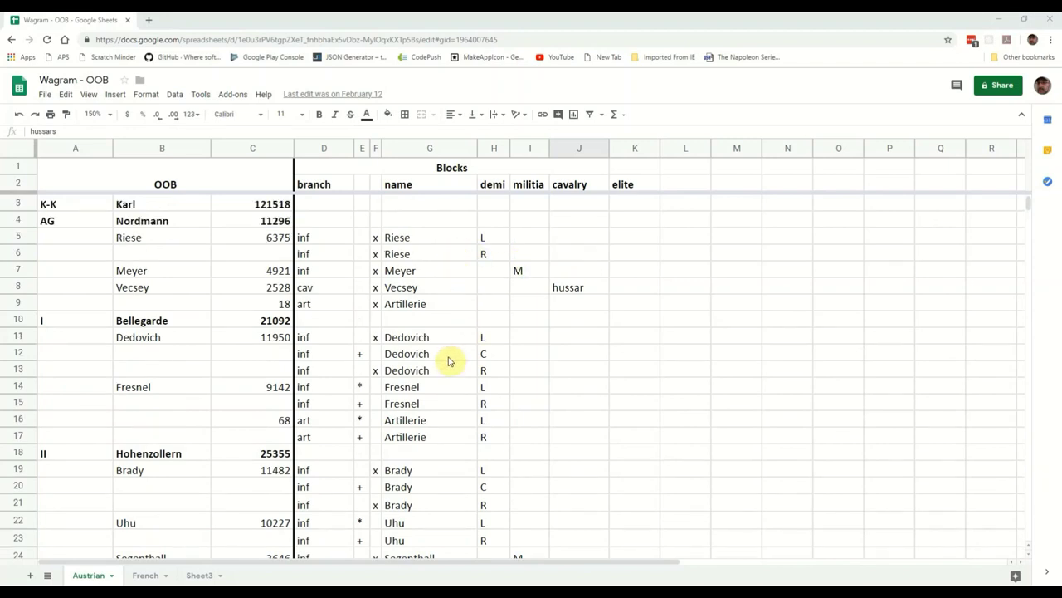
pyautogui.scroll(-1, 449, 361)
pyautogui.scroll(-4, 554, 309)
pyautogui.scroll(-2, 555, 309)
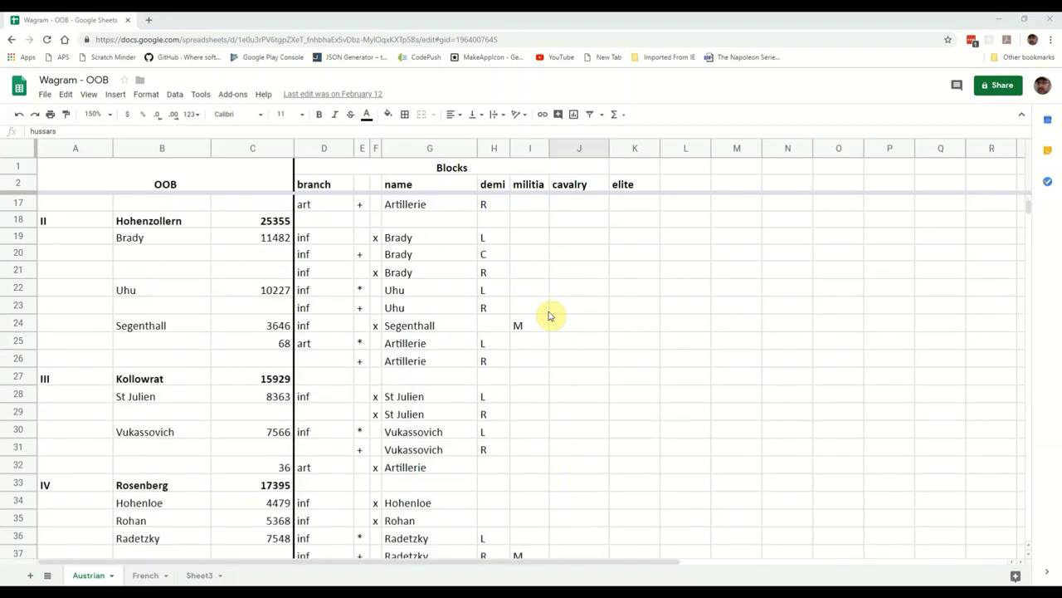
# On the French order-of-battle sheet, check the Young Guard, Old Guard, Dorsenne (2757) and Heavy Guard cavalry entries.
pyautogui.click(145, 575)
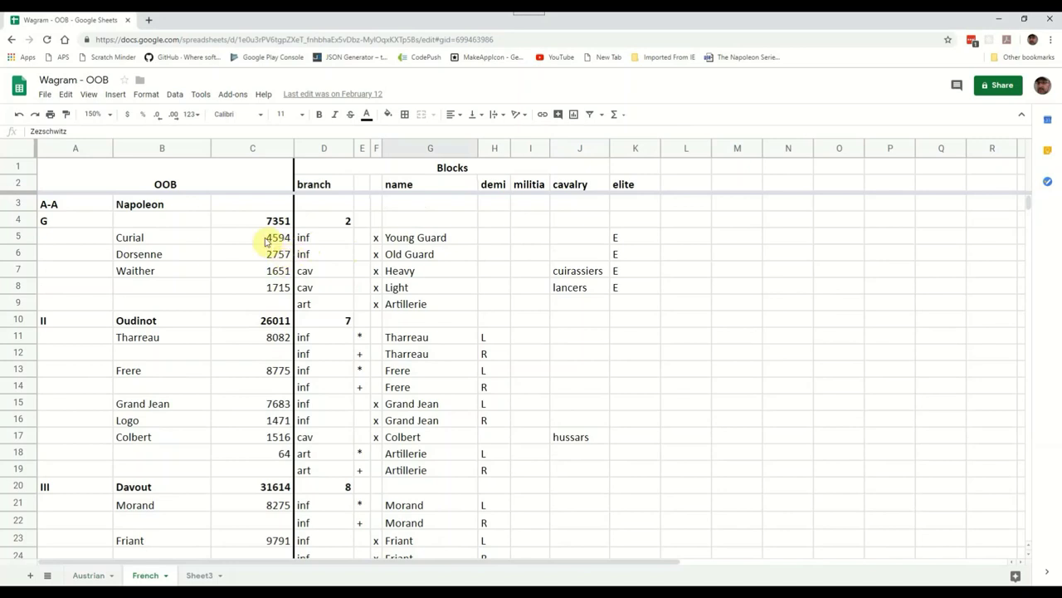
pyautogui.click(415, 238)
pyautogui.click(412, 258)
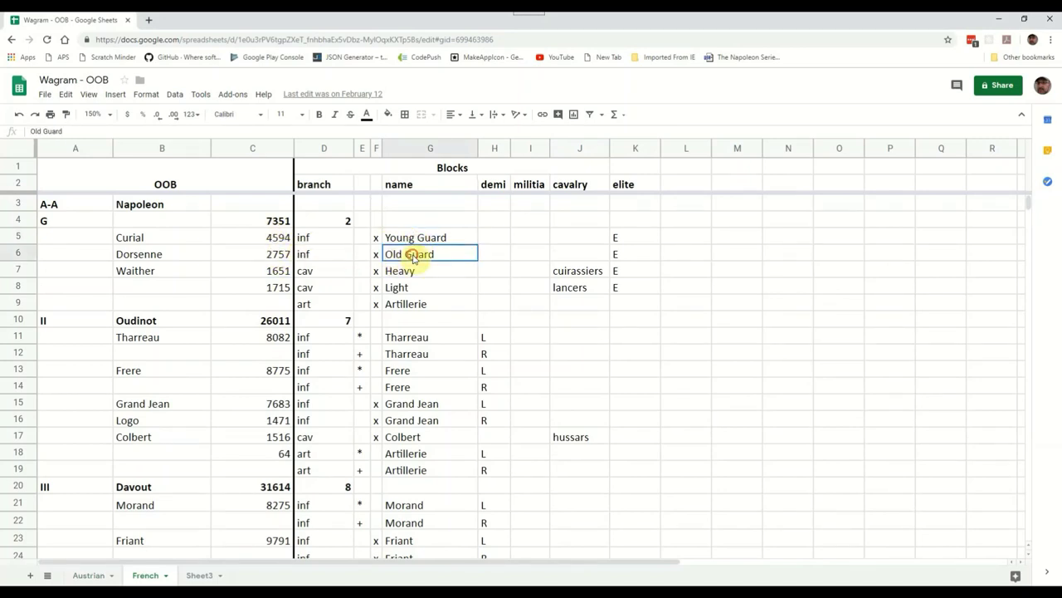
pyautogui.click(277, 256)
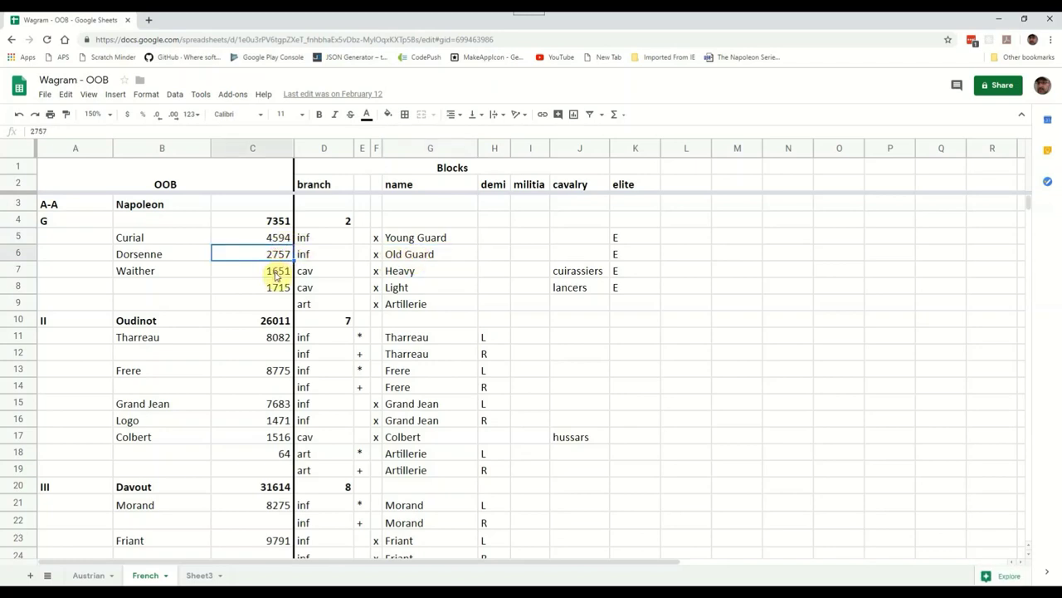
pyautogui.click(390, 273)
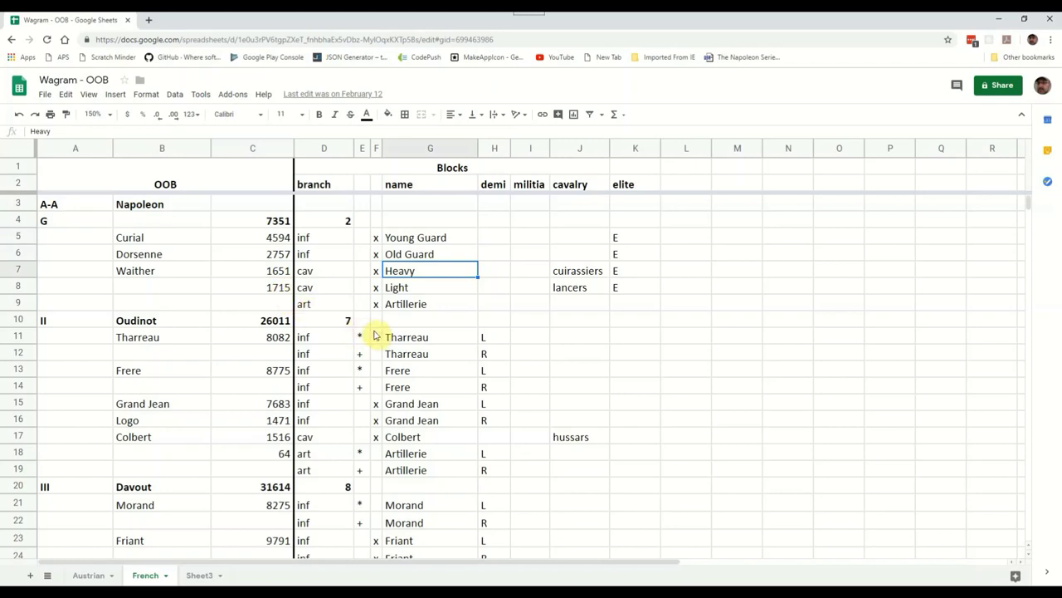
pyautogui.scroll(-1, 378, 334)
pyautogui.scroll(-2, 377, 333)
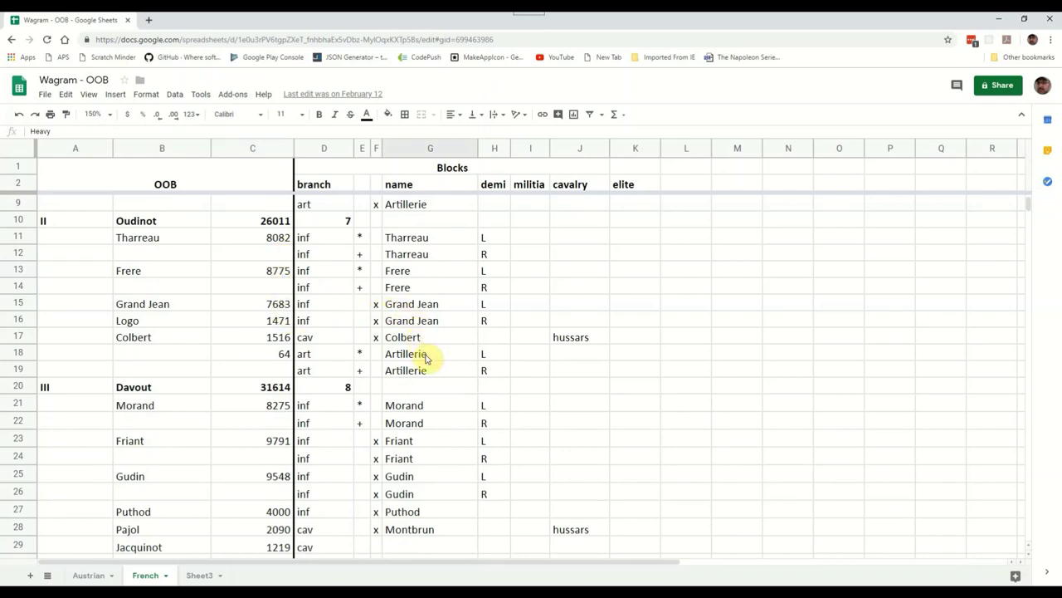
pyautogui.scroll(-5, 430, 359)
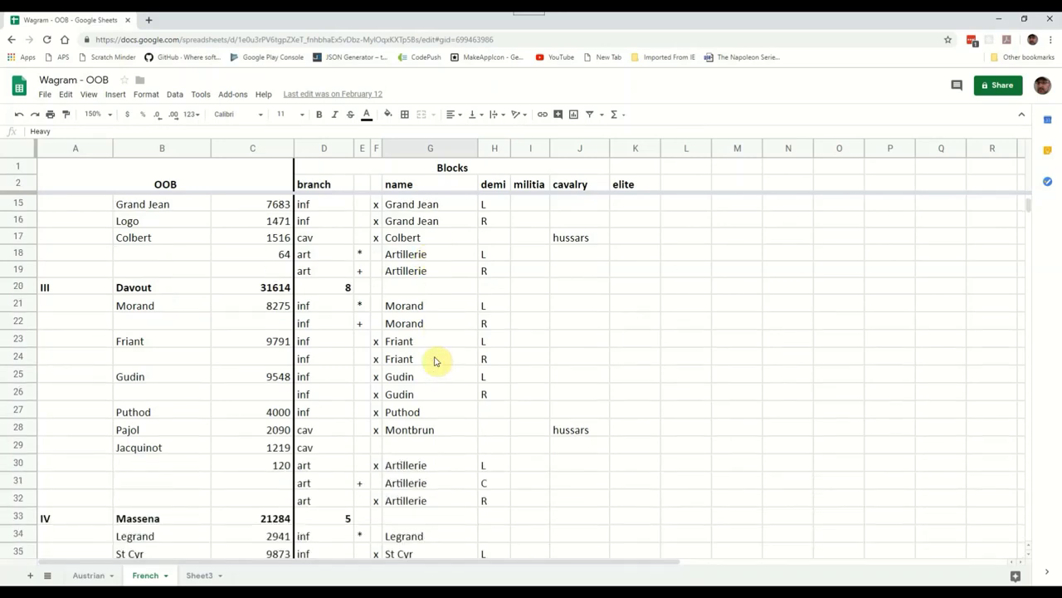
pyautogui.scroll(-1, 438, 362)
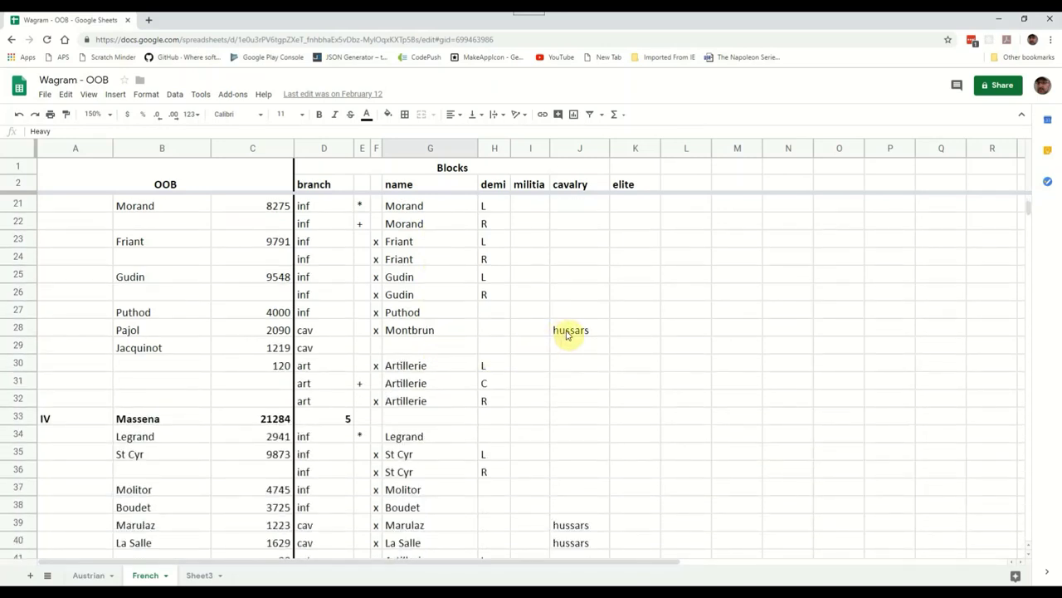
pyautogui.scroll(-8, 568, 334)
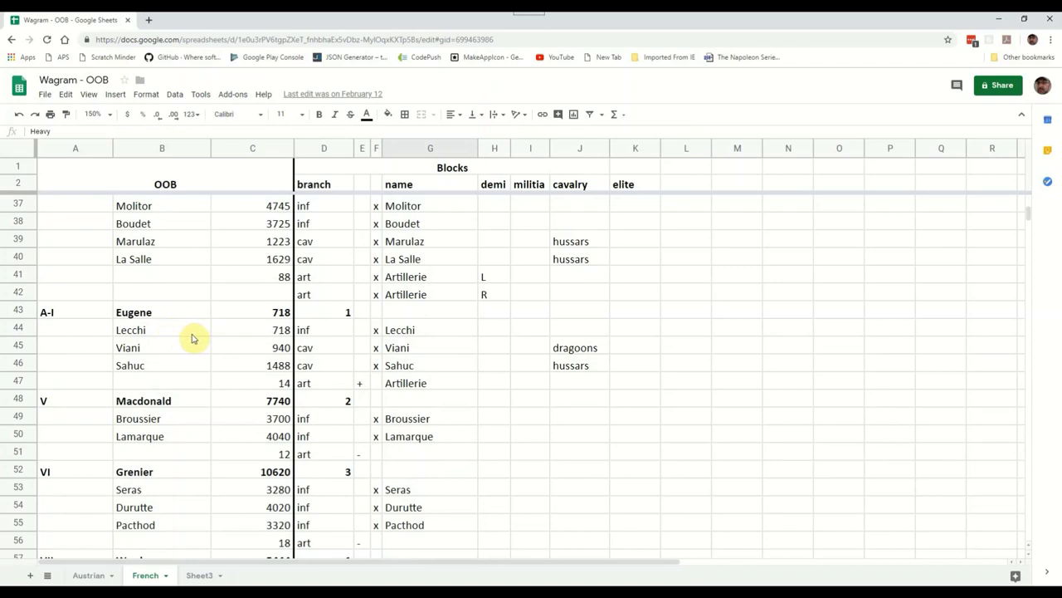
# Check Lecchi and Viani in Eugene's corps, then the Preysing and Wrede blocks.
pyautogui.click(173, 333)
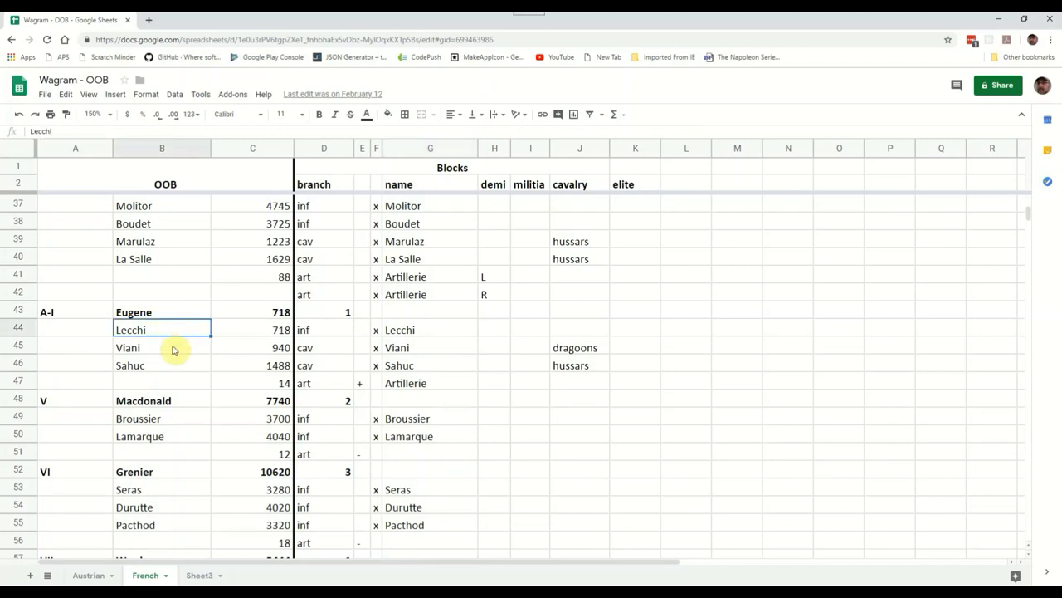
pyautogui.click(174, 348)
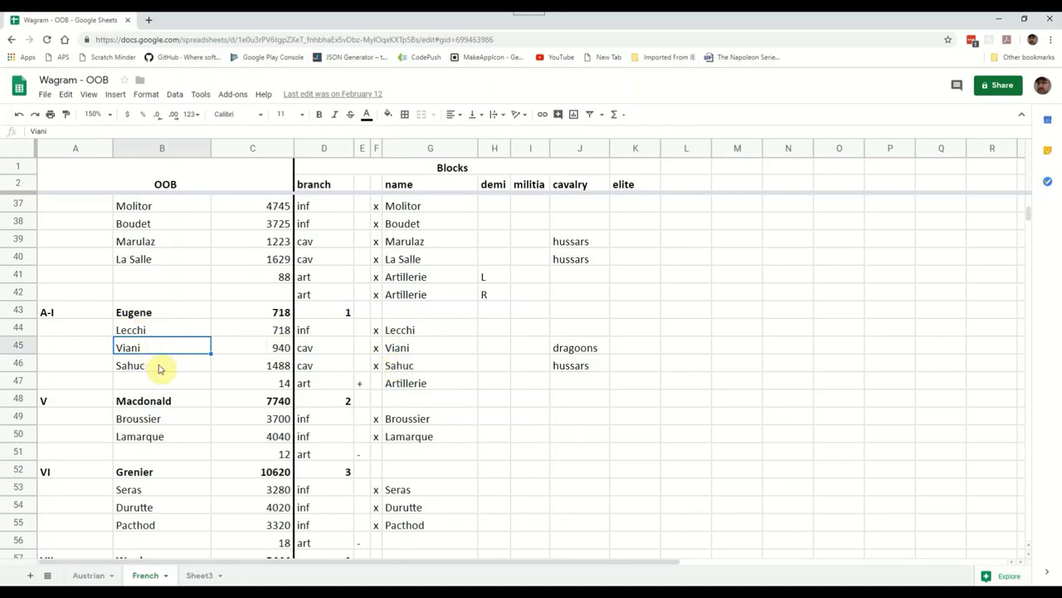
pyautogui.scroll(-3, 324, 415)
pyautogui.scroll(-2, 339, 415)
pyautogui.scroll(-1, 304, 397)
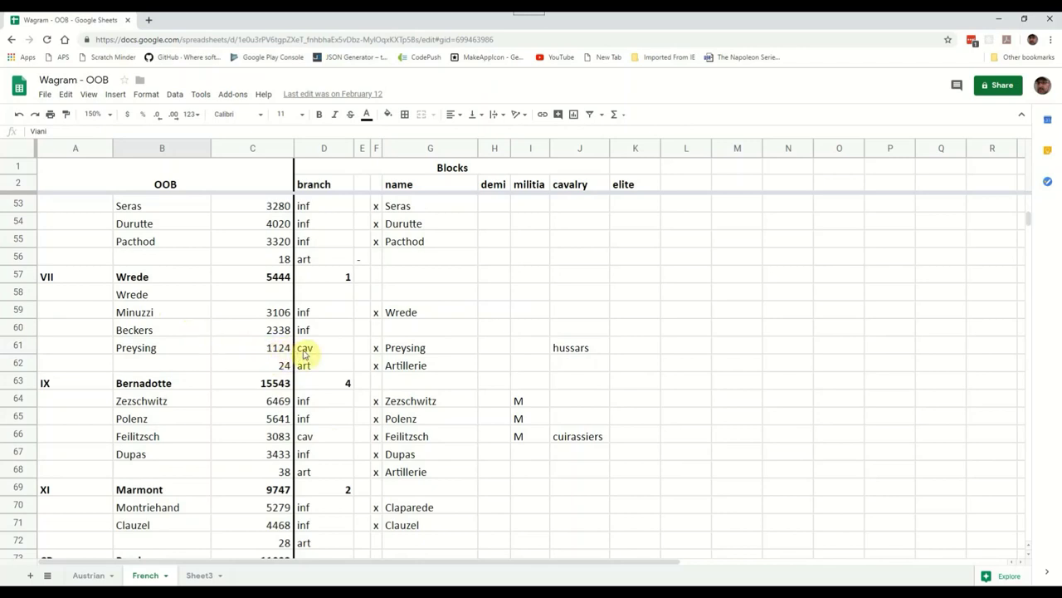
pyautogui.click(411, 351)
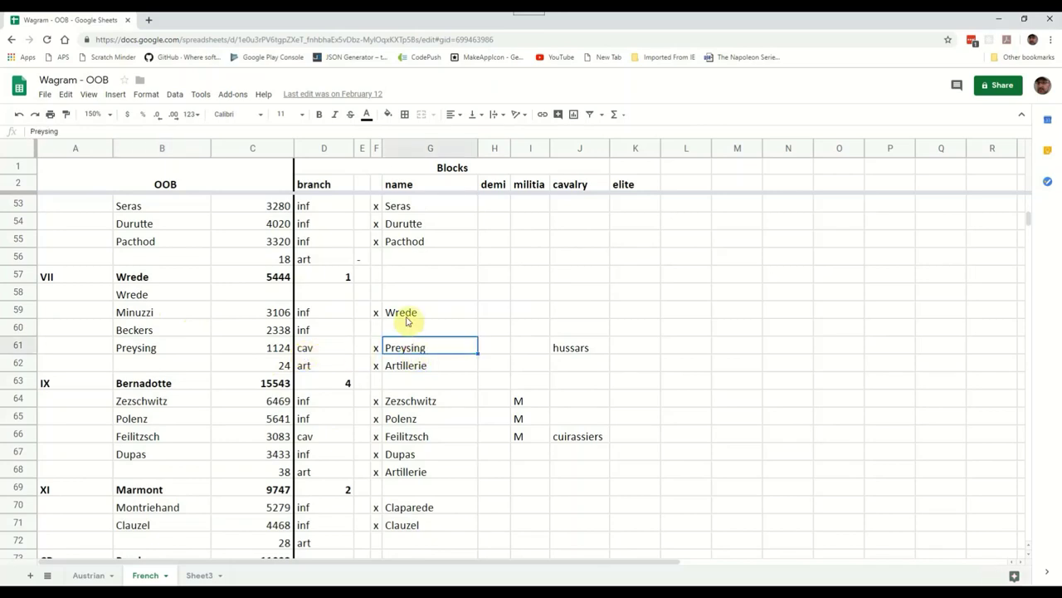
pyautogui.click(407, 317)
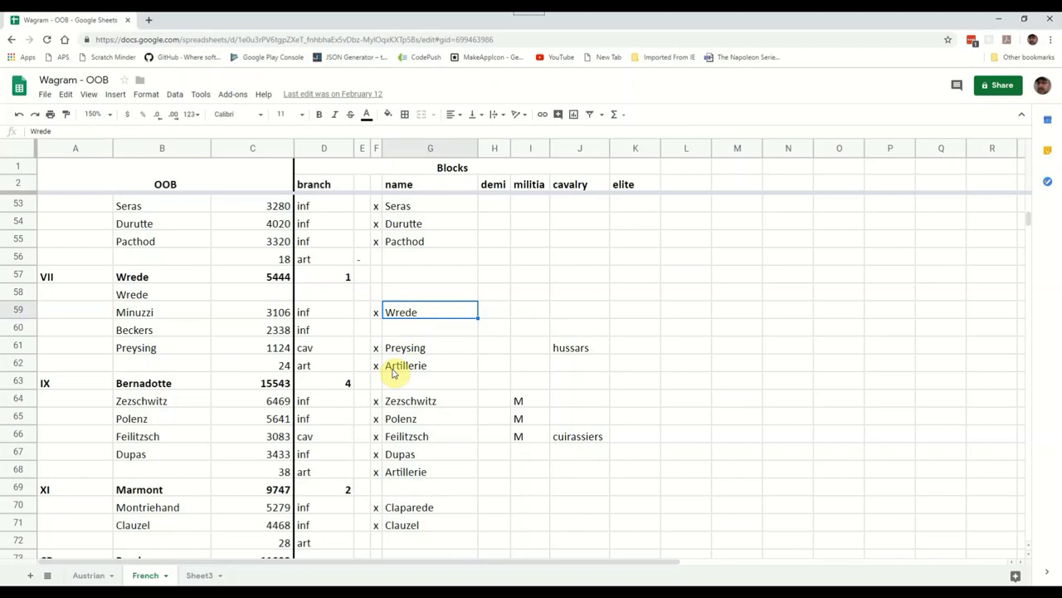
# Review the Zezschwitz, Polenz and Feilitzsch blocks, including Feilitzsch's militia mark M.
pyautogui.scroll(-3, 394, 374)
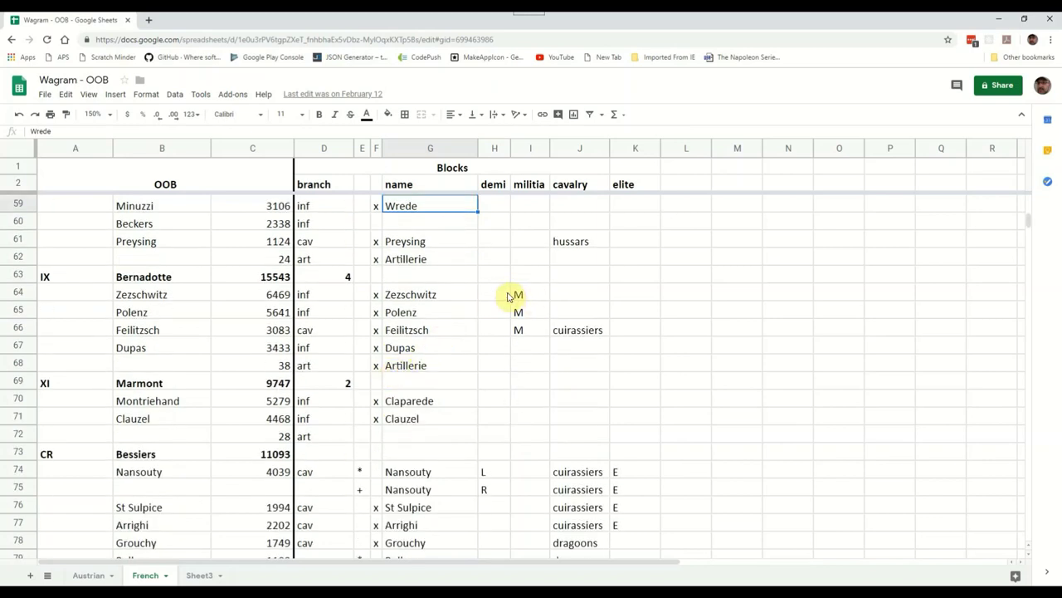
pyautogui.click(455, 290)
pyautogui.click(451, 312)
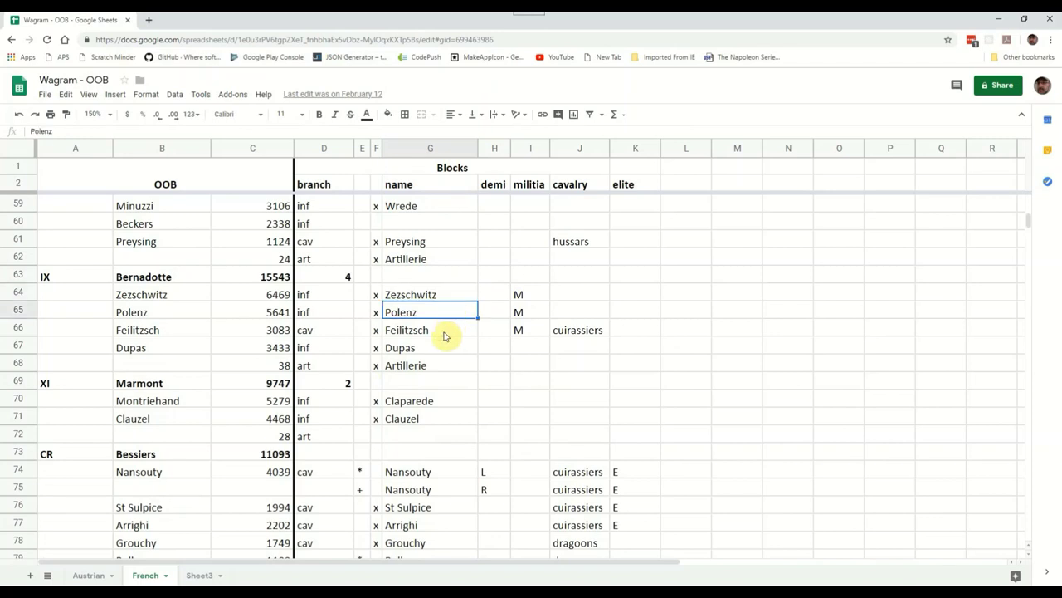
pyautogui.click(444, 336)
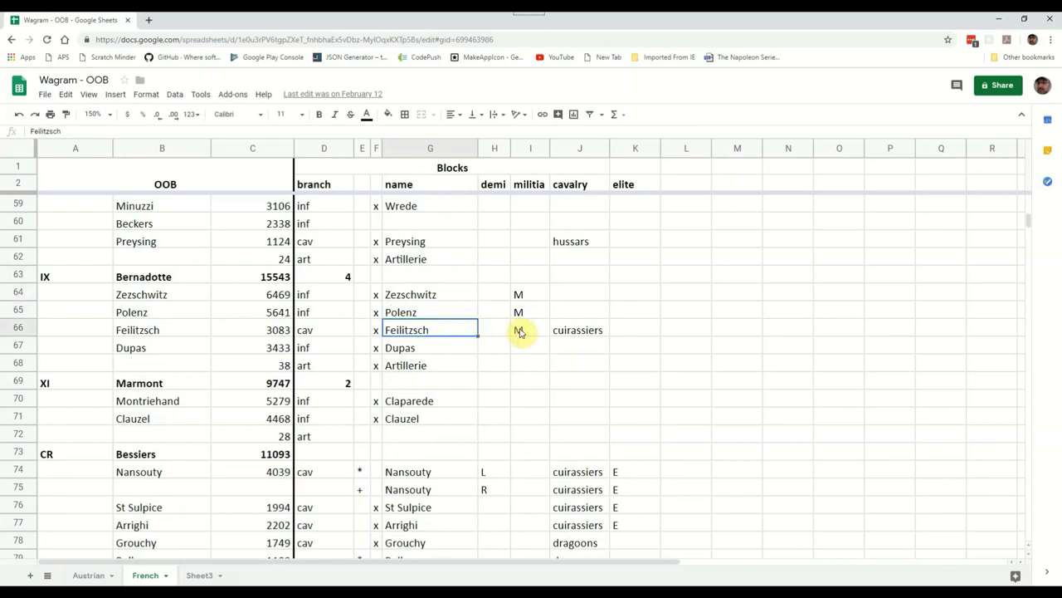
pyautogui.click(520, 331)
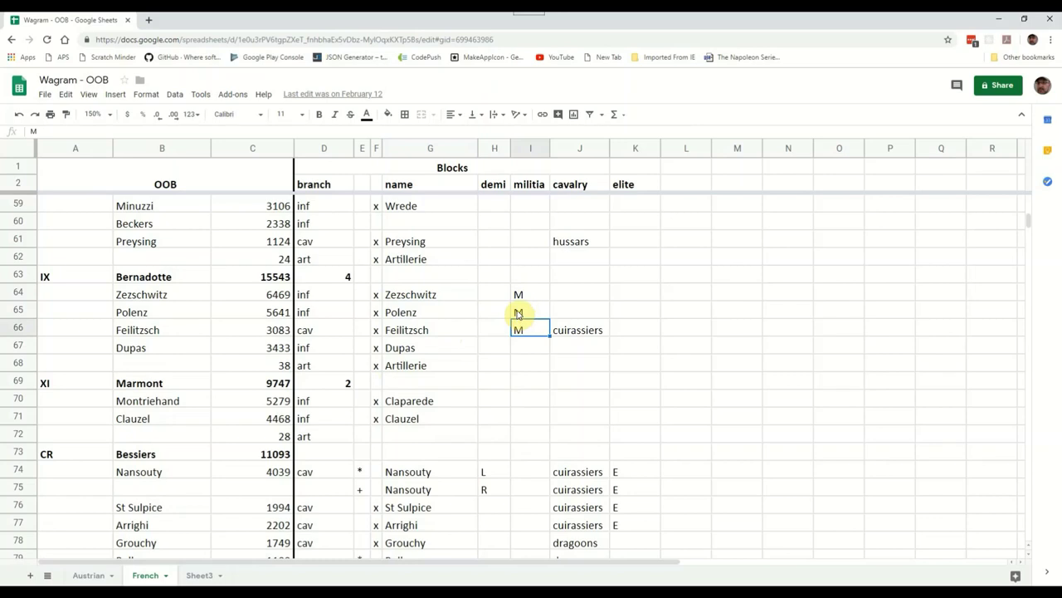
pyautogui.click(451, 297)
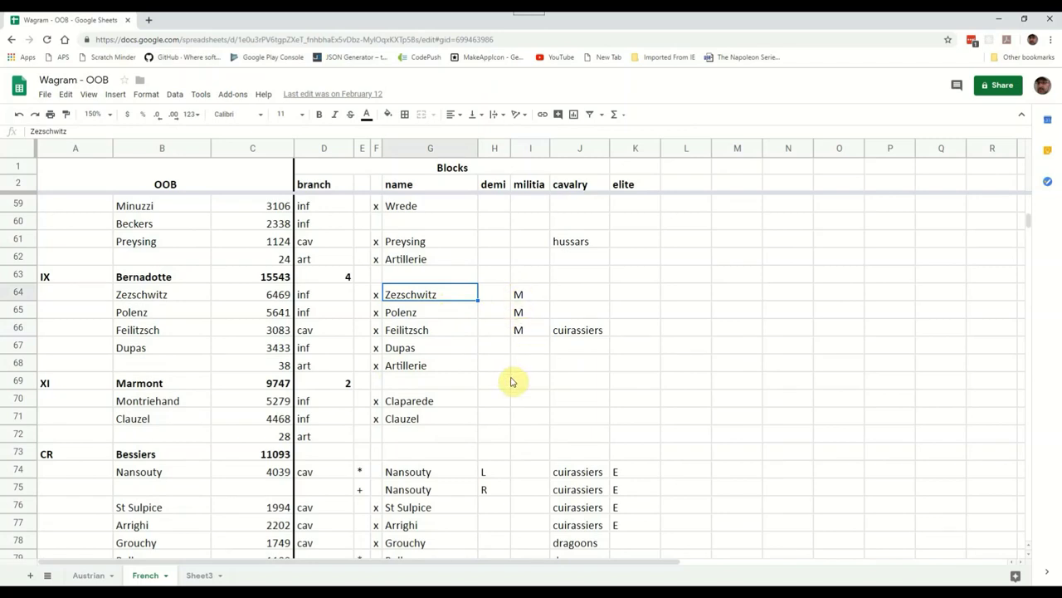
pyautogui.scroll(-3, 513, 380)
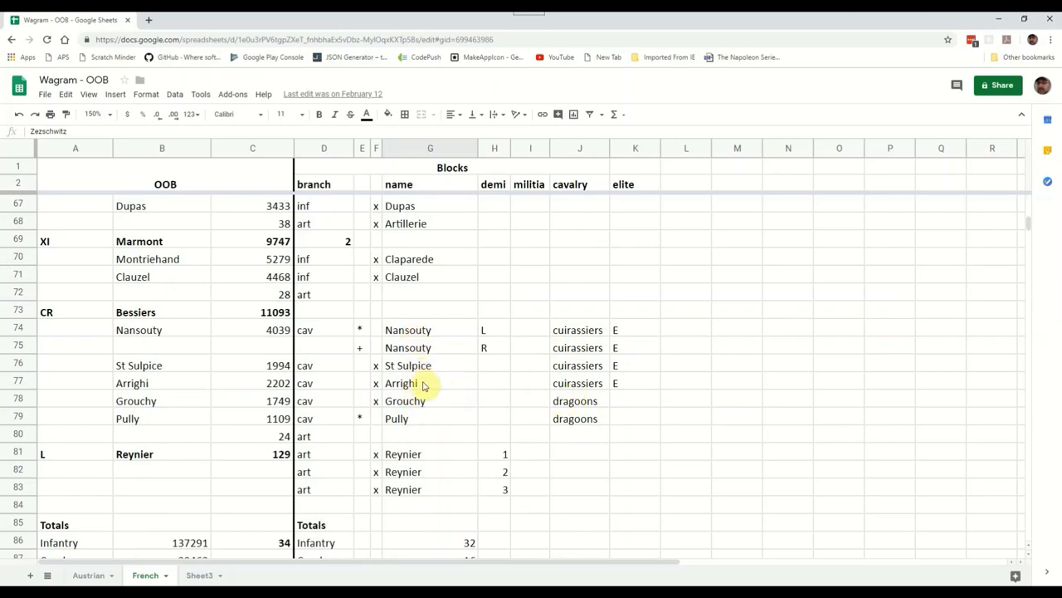
pyautogui.scroll(-5, 422, 386)
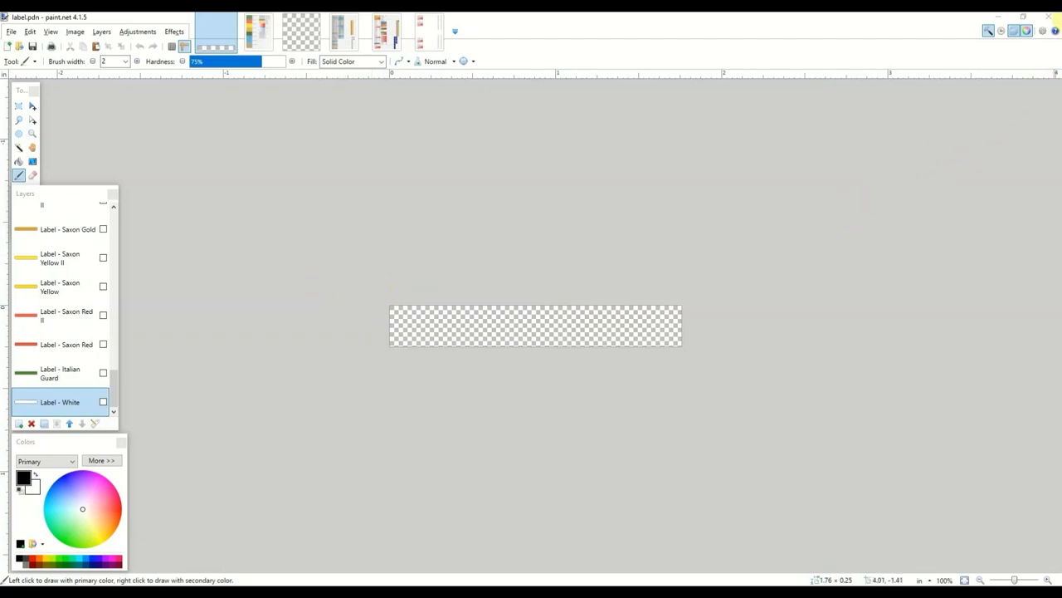
pyautogui.click(1055, 31)
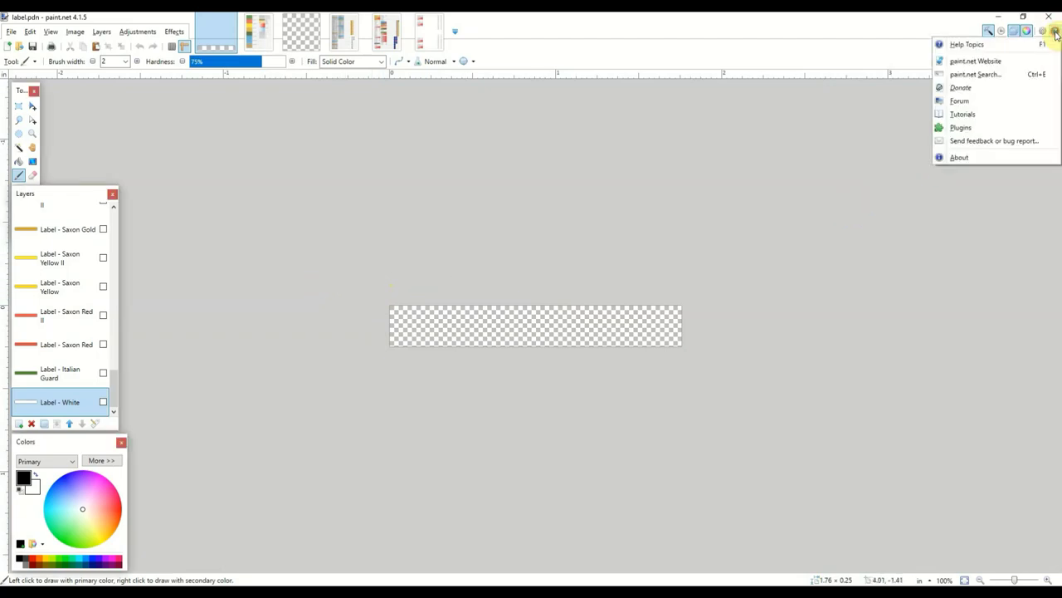
pyautogui.click(956, 158)
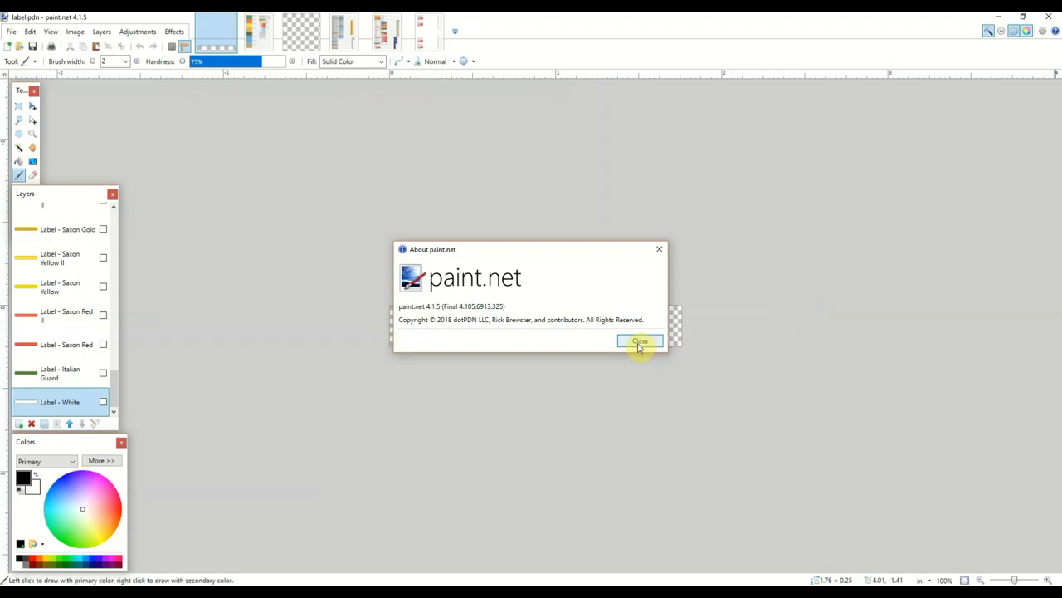
pyautogui.click(639, 342)
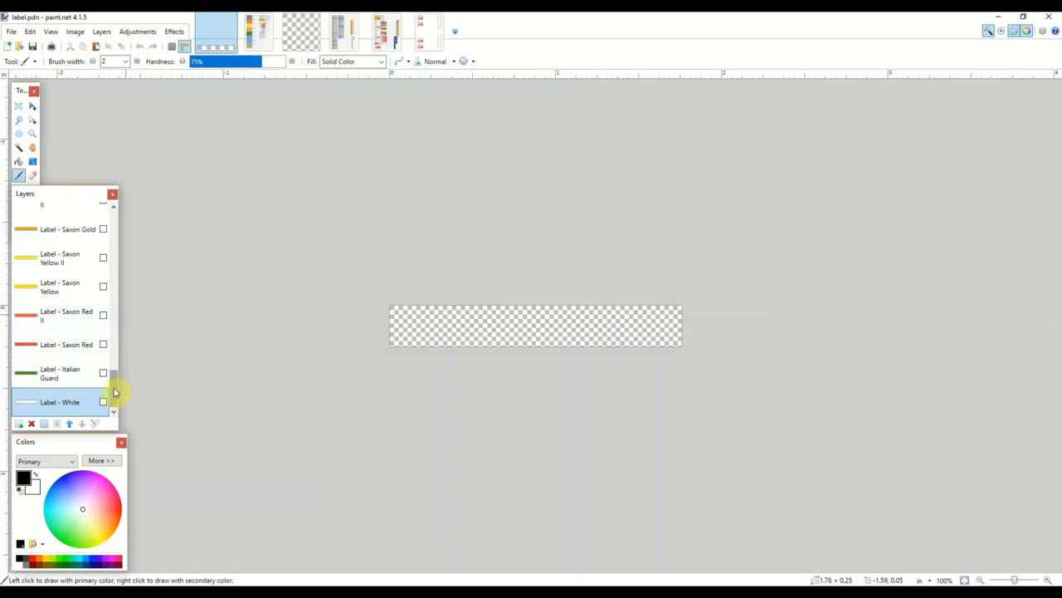
pyautogui.moveTo(113, 390)
pyautogui.mouseDown()
pyautogui.moveTo(130, 325)
pyautogui.moveTo(111, 396)
pyautogui.mouseUp()
# Toggle the White, Italian Guard, Saxon Red and Saxon Red II label layers.
pyautogui.click(103, 403)
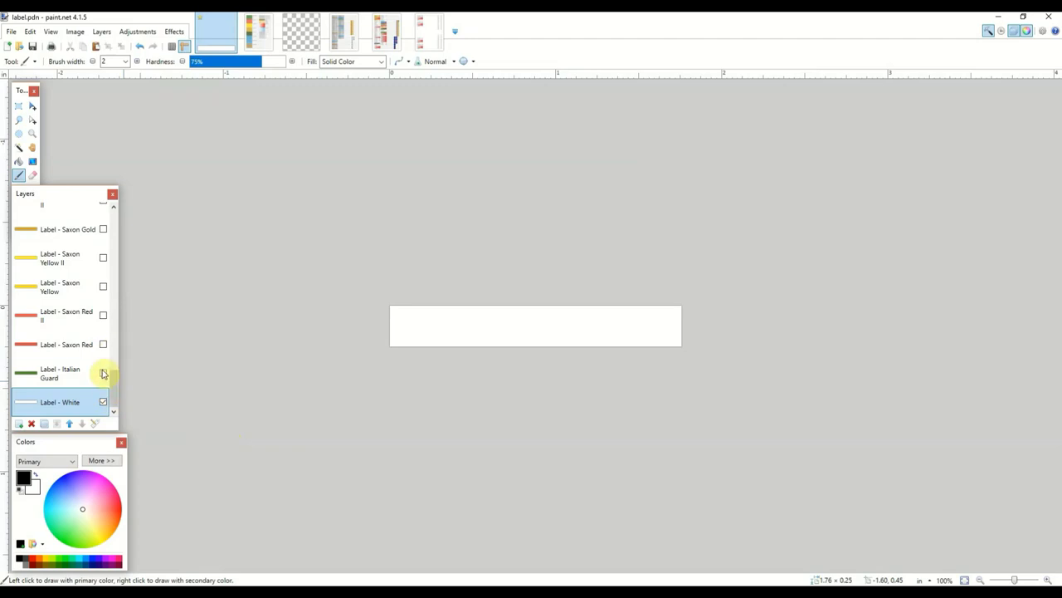
pyautogui.click(103, 373)
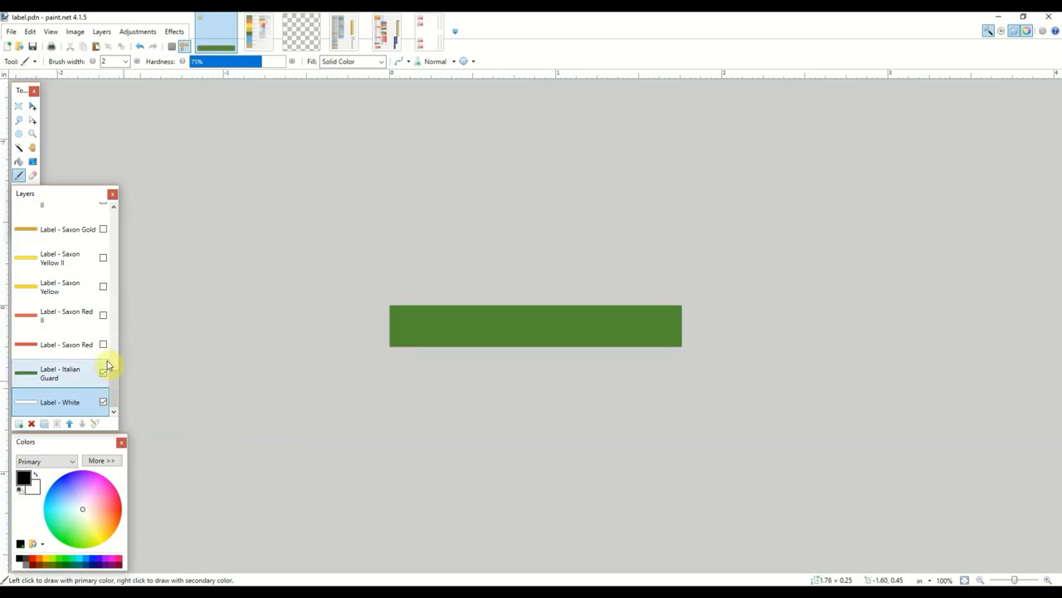
pyautogui.click(105, 345)
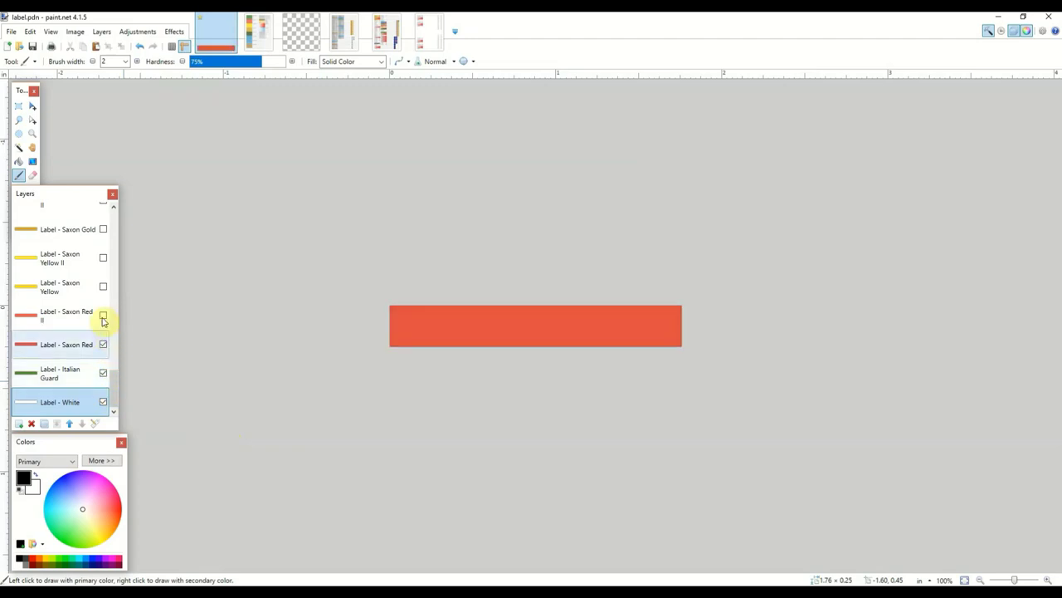
pyautogui.click(103, 319)
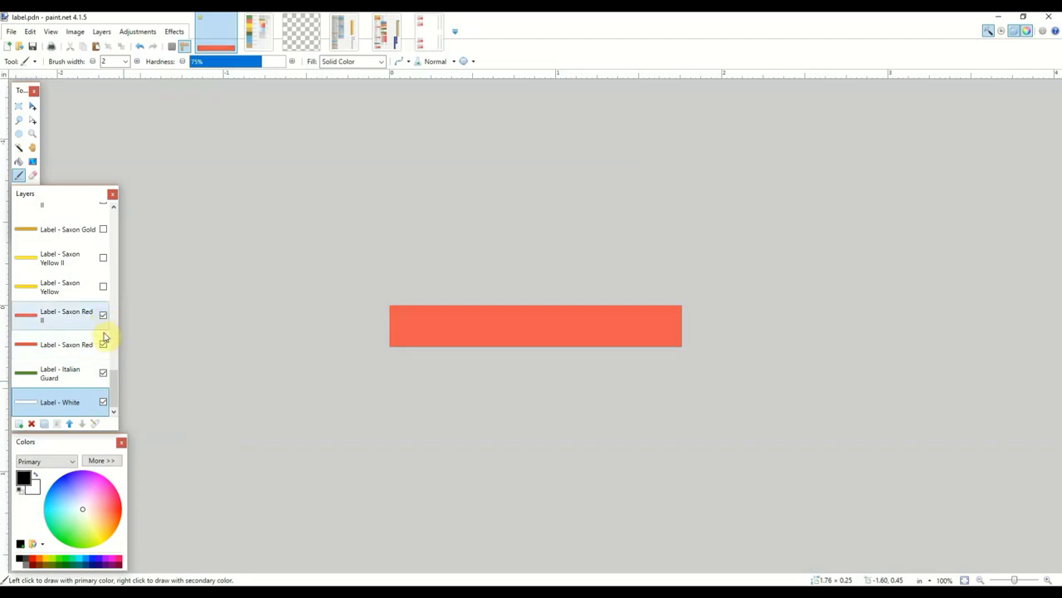
pyautogui.scroll(3, 114, 380)
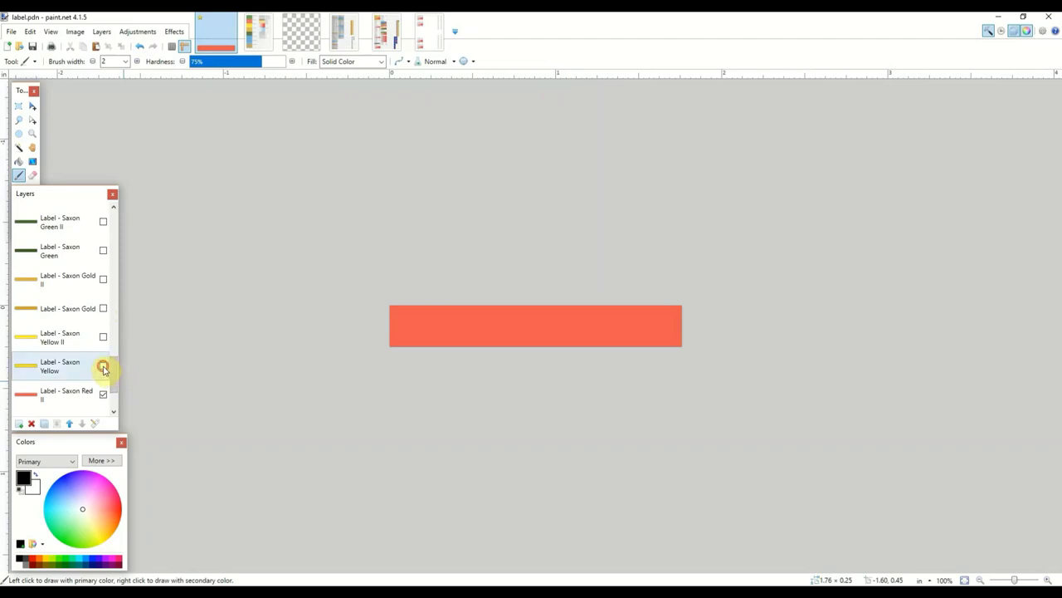
# Toggle the Saxon Yellow layers, select Hungarian Blue, and switch on the Label - Gray I layer.
pyautogui.click(103, 366)
pyautogui.click(105, 339)
pyautogui.moveTo(116, 379); pyautogui.dragTo(114, 332)
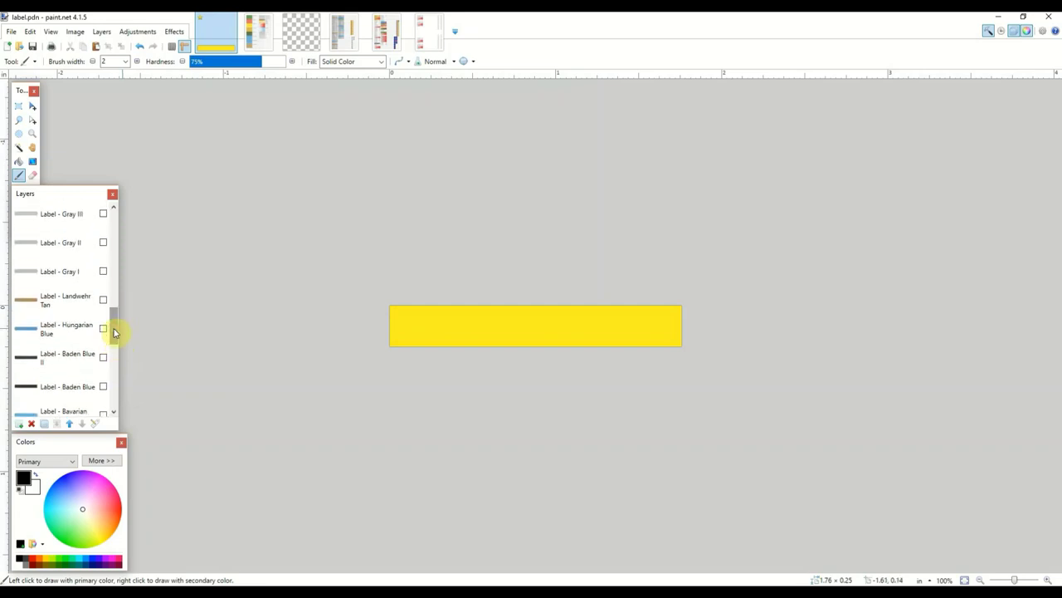
pyautogui.click(108, 332)
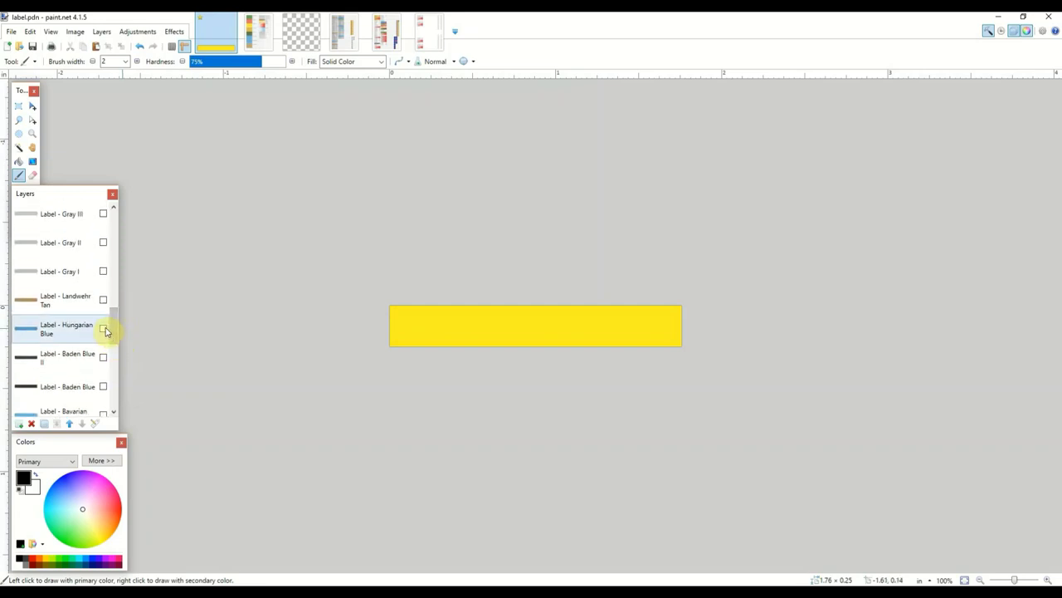
pyautogui.click(103, 270)
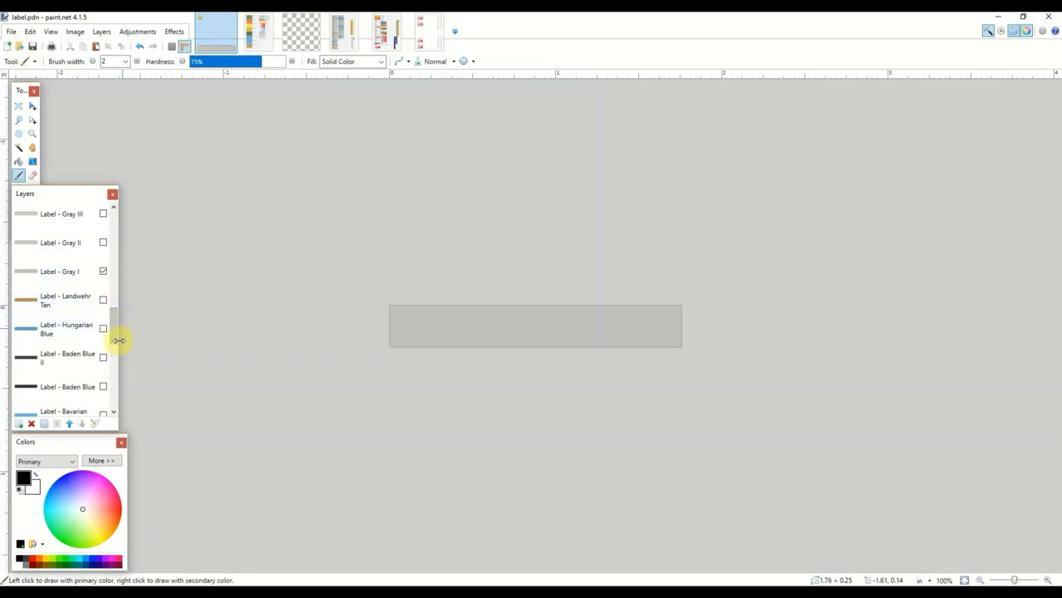
pyautogui.moveTo(119, 343); pyautogui.dragTo(118, 327)
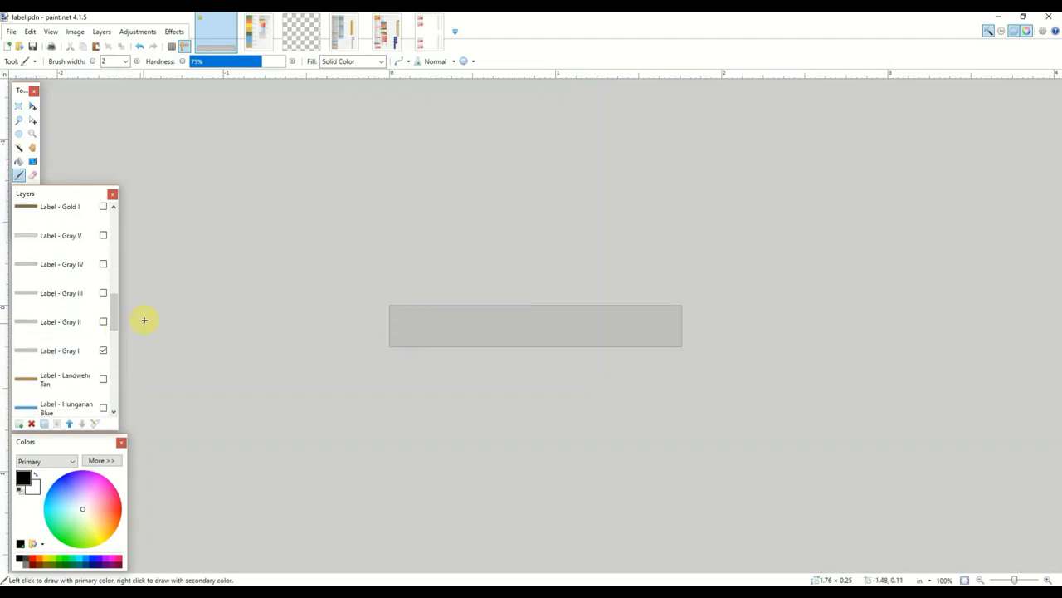
pyautogui.moveTo(115, 319); pyautogui.dragTo(124, 225)
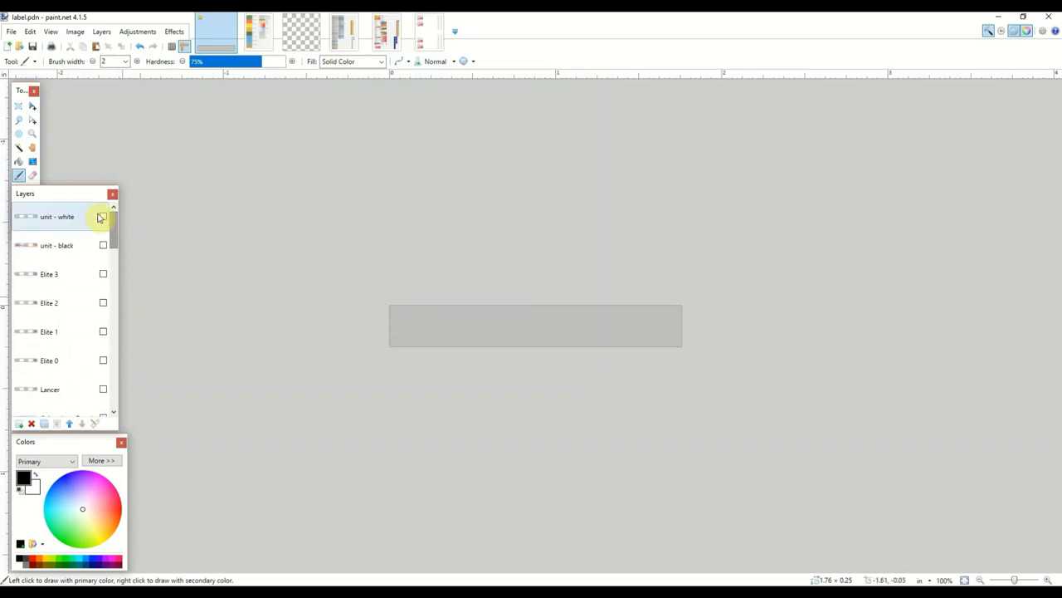
pyautogui.click(103, 217)
pyautogui.click(101, 246)
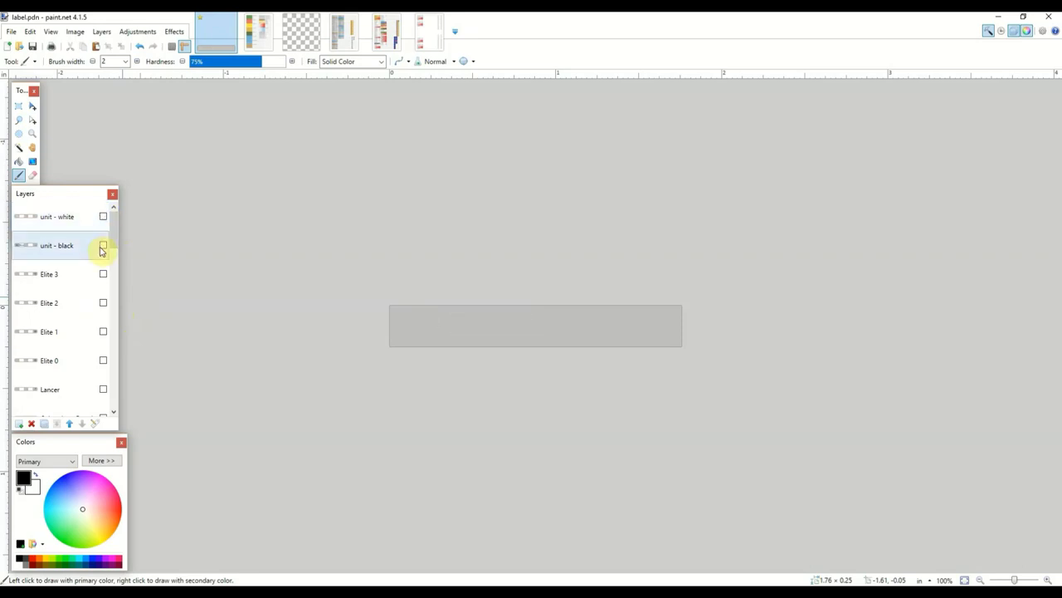
pyautogui.click(102, 247)
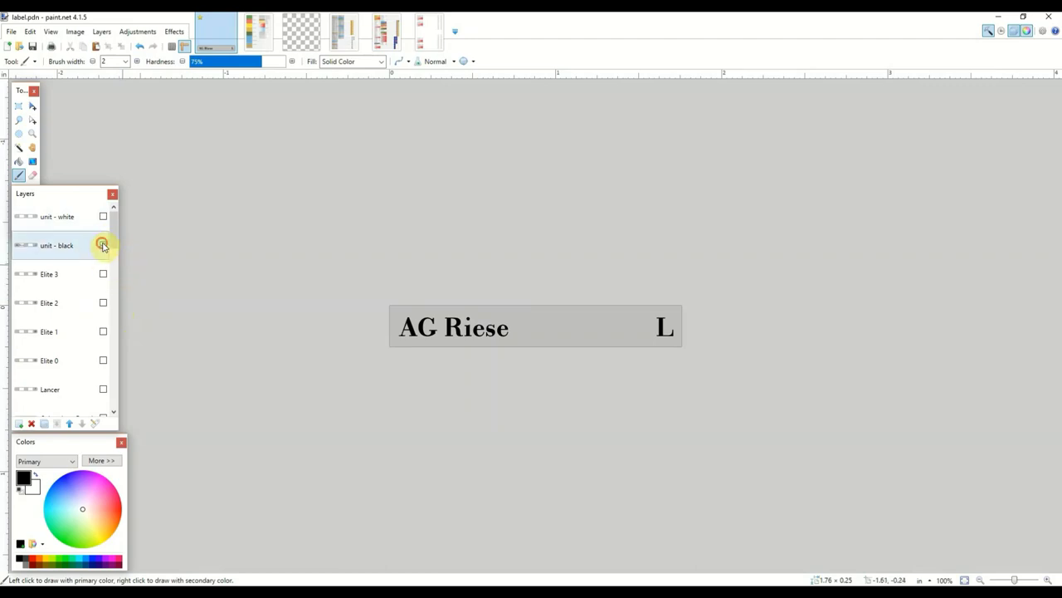
pyautogui.click(104, 243)
pyautogui.moveTo(113, 230); pyautogui.dragTo(113, 291)
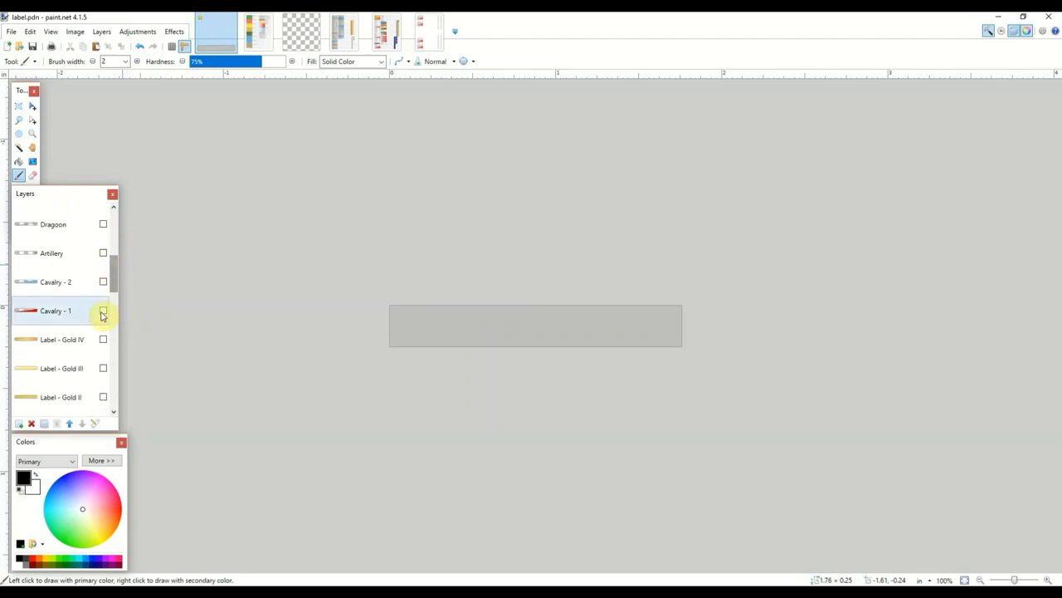
# Compare the Cavalry - 1, Dragoon and Cuirassier layers, leaving only the blue Cavalry - 2 wedge visible.
pyautogui.click(103, 310)
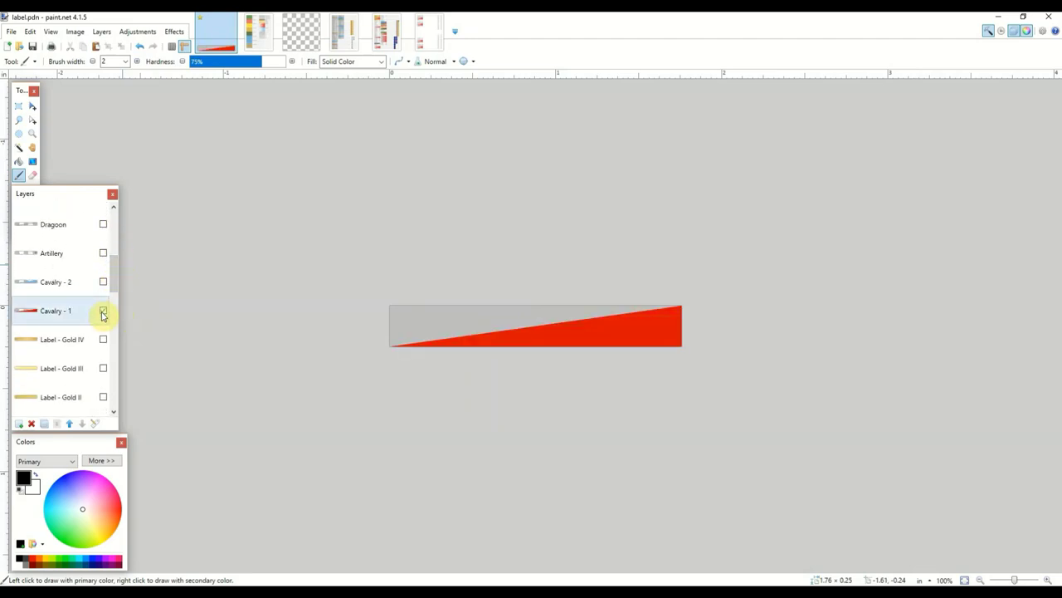
pyautogui.click(103, 310)
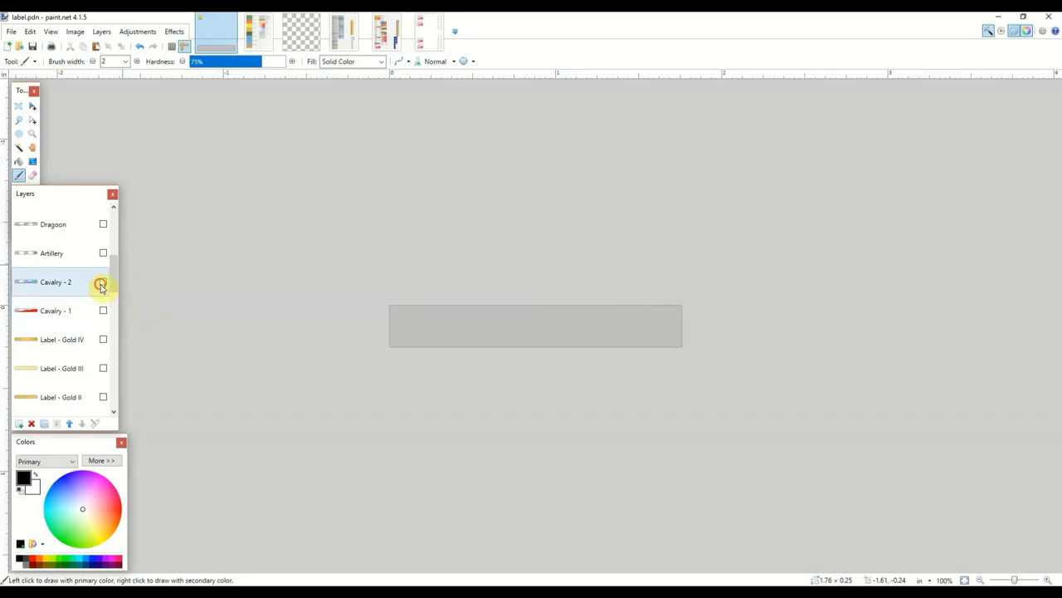
pyautogui.click(103, 282)
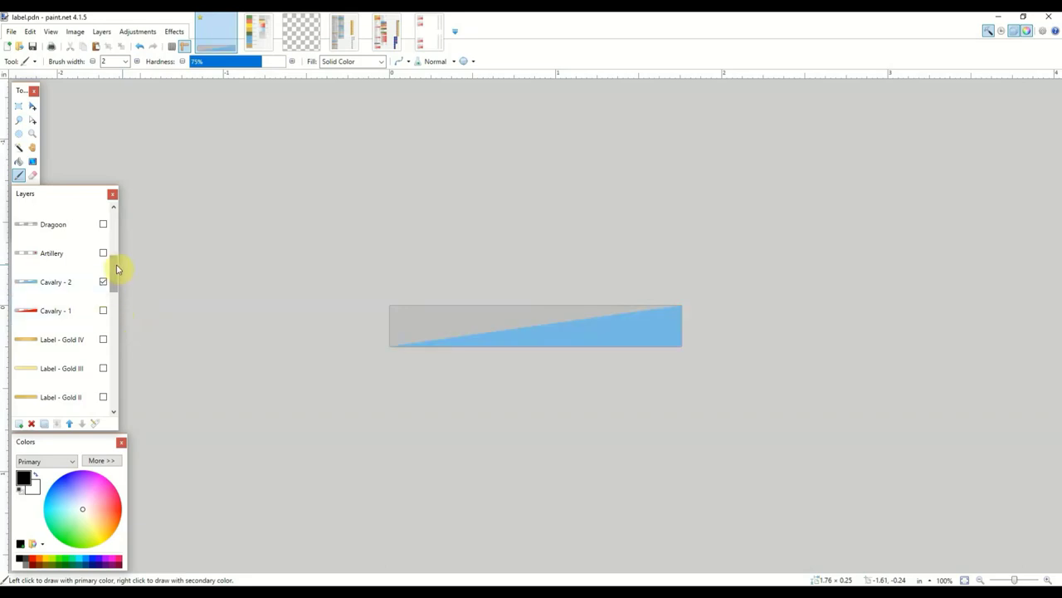
pyautogui.moveTo(113, 268); pyautogui.dragTo(115, 266)
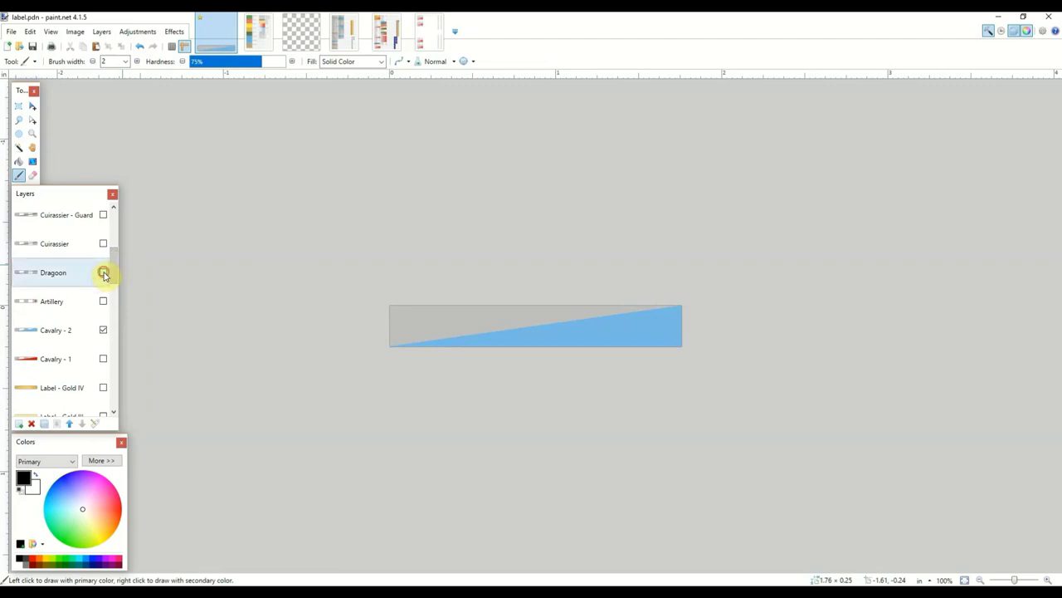
pyautogui.click(104, 273)
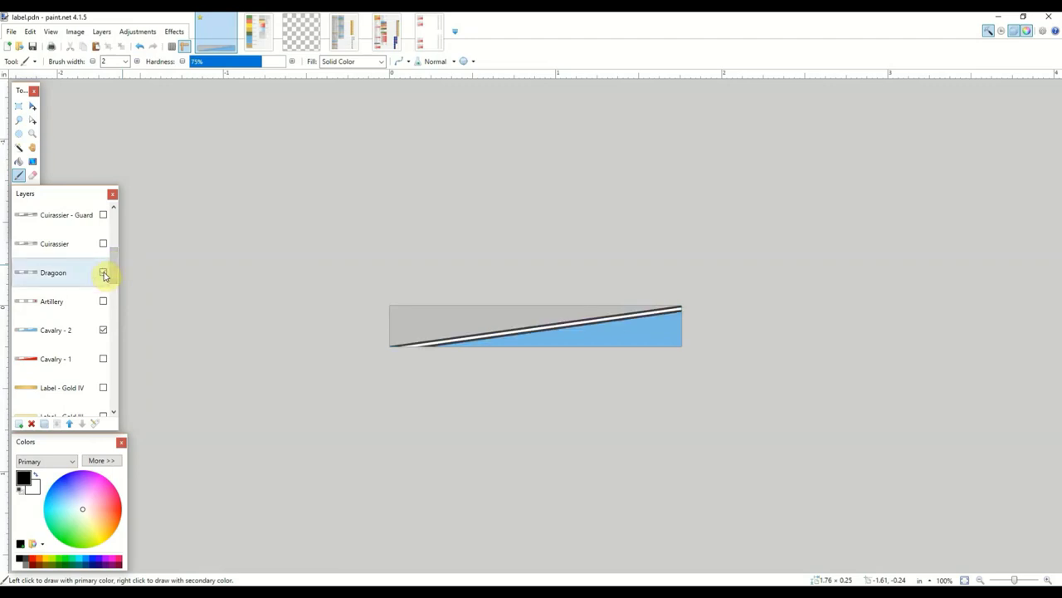
pyautogui.click(104, 273)
pyautogui.click(102, 244)
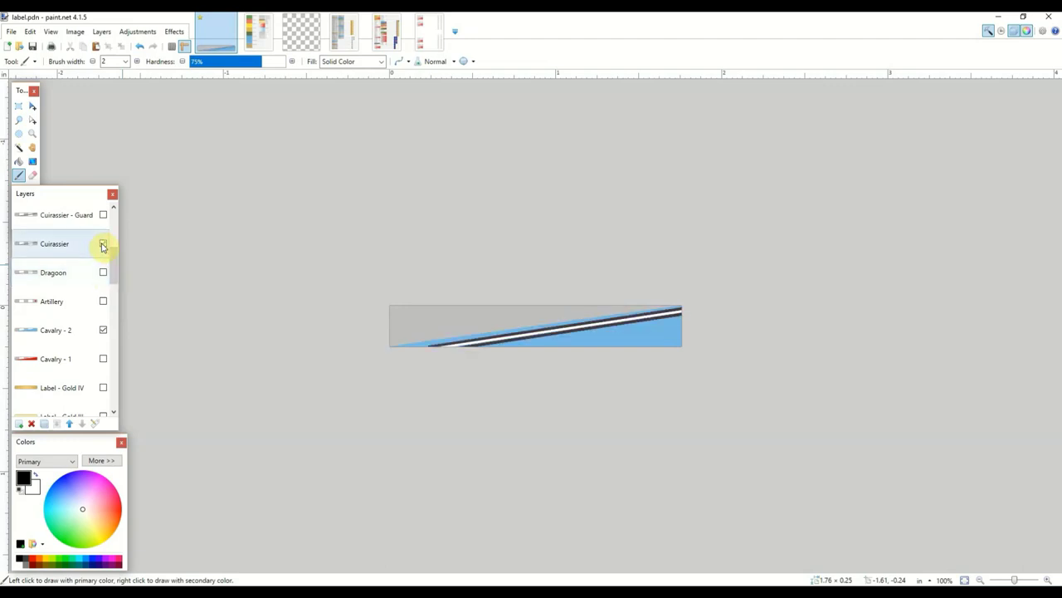
pyautogui.click(102, 244)
pyautogui.moveTo(114, 272); pyautogui.dragTo(117, 257)
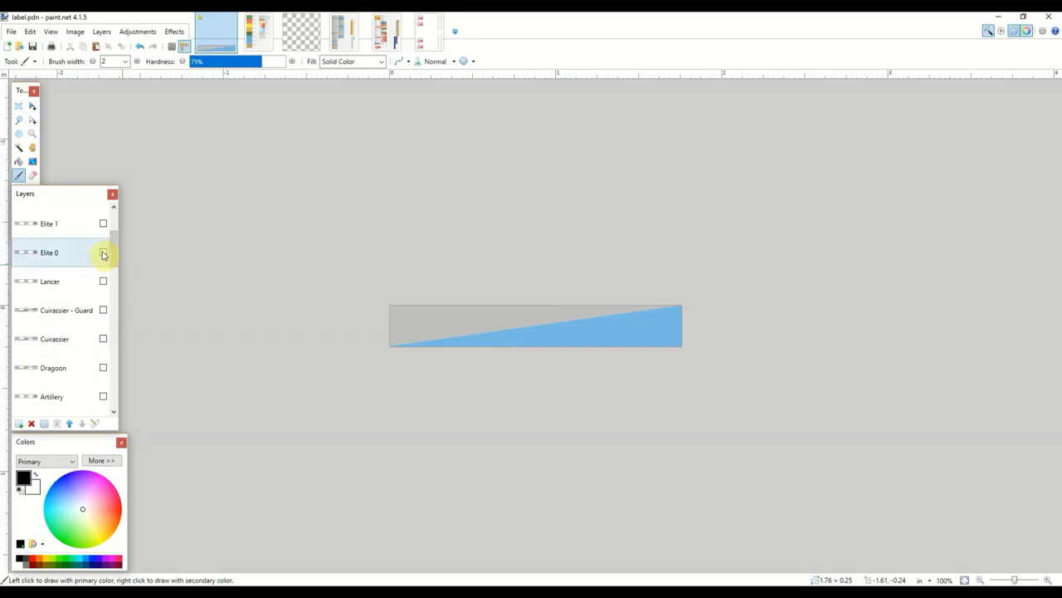
# Preview the Elite 0 star emblem, then swap it for the Elite 2 cross emblem.
pyautogui.click(102, 253)
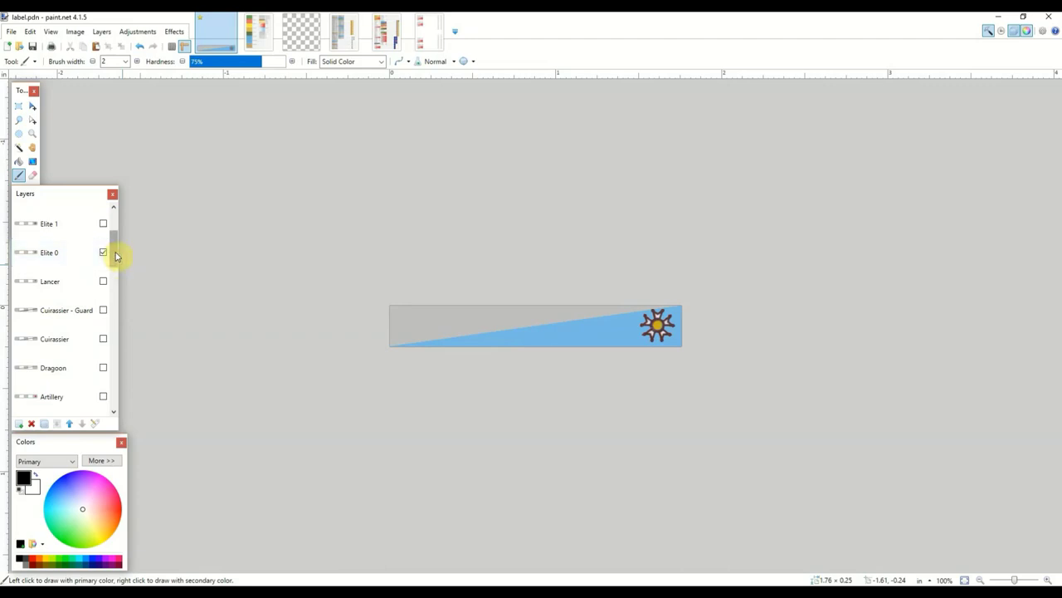
pyautogui.moveTo(114, 253); pyautogui.dragTo(112, 245)
pyautogui.click(103, 278)
pyautogui.click(105, 259)
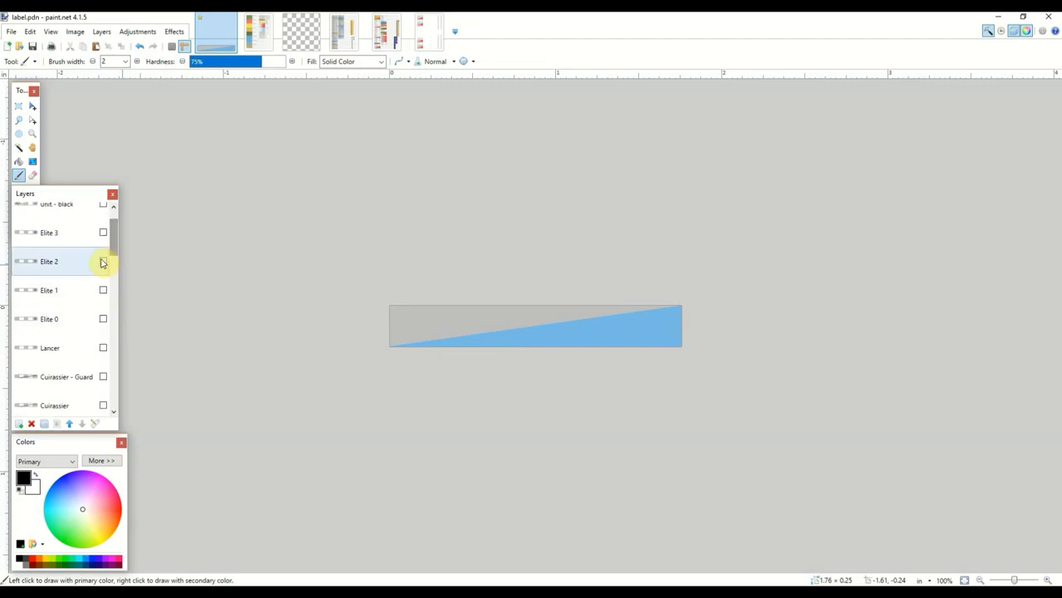
pyautogui.click(103, 263)
pyautogui.moveTo(114, 238); pyautogui.dragTo(114, 250)
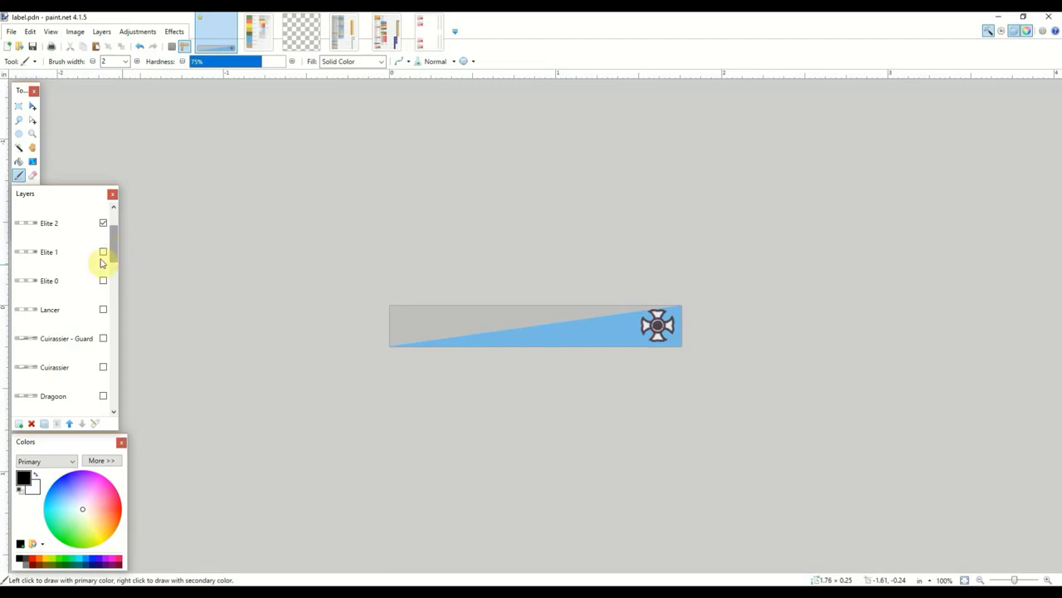
# Select the unit - black layer in the Layers panel.
pyautogui.click(83, 334)
pyautogui.click(109, 254)
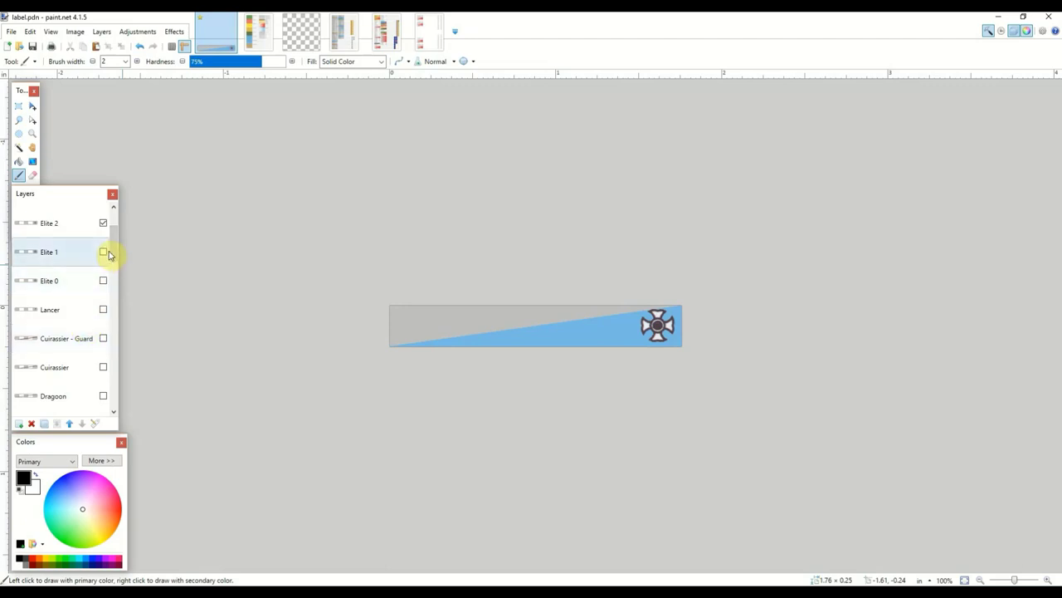
pyautogui.scroll(3, 111, 241)
pyautogui.click(87, 249)
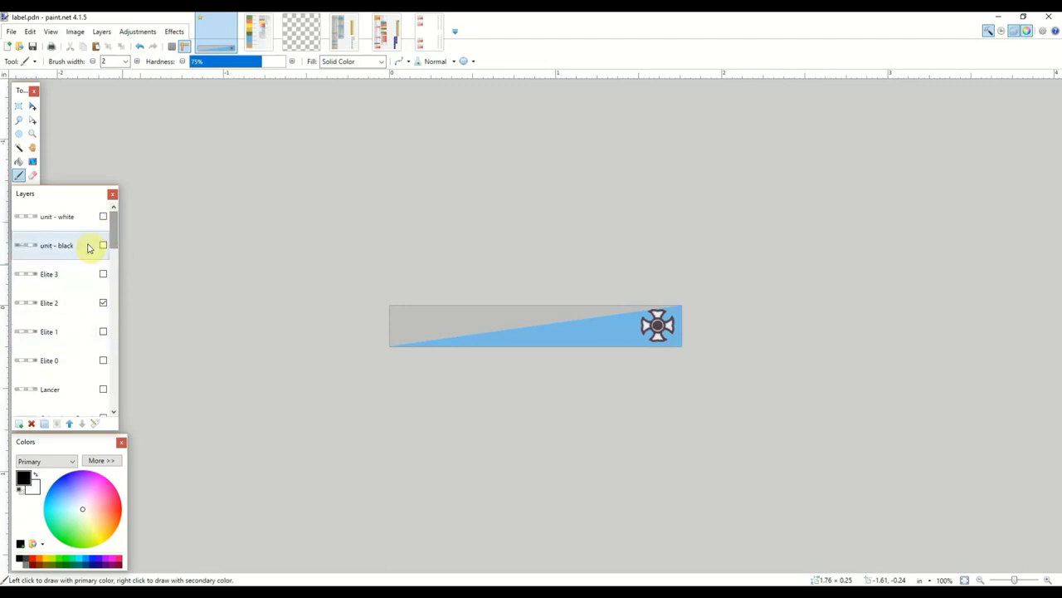
pyautogui.click(87, 249)
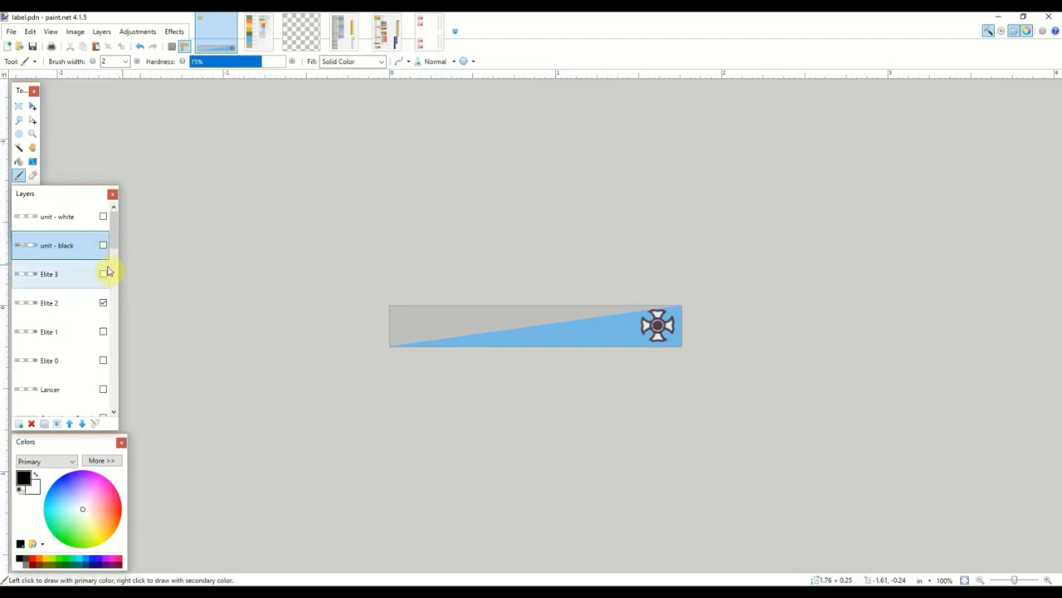
# Bring up the wagram-pieces-color-test.pdn document from the image tabs.
pyautogui.click(262, 39)
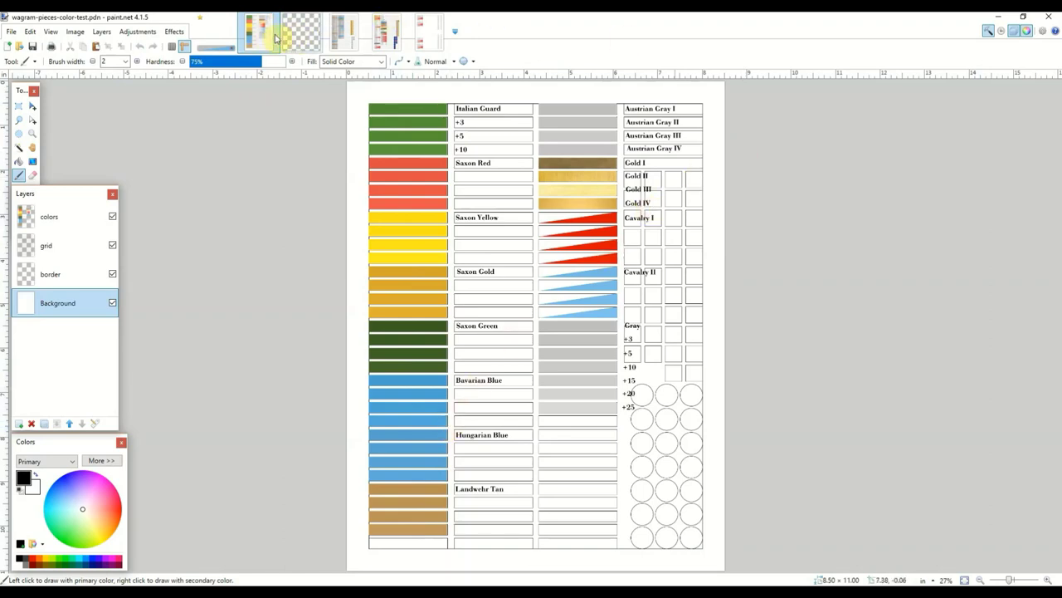
# Switch to wagram-pieces-austrian.pdn and hide its austrian text, cavalry and austrian background layers.
pyautogui.click(336, 38)
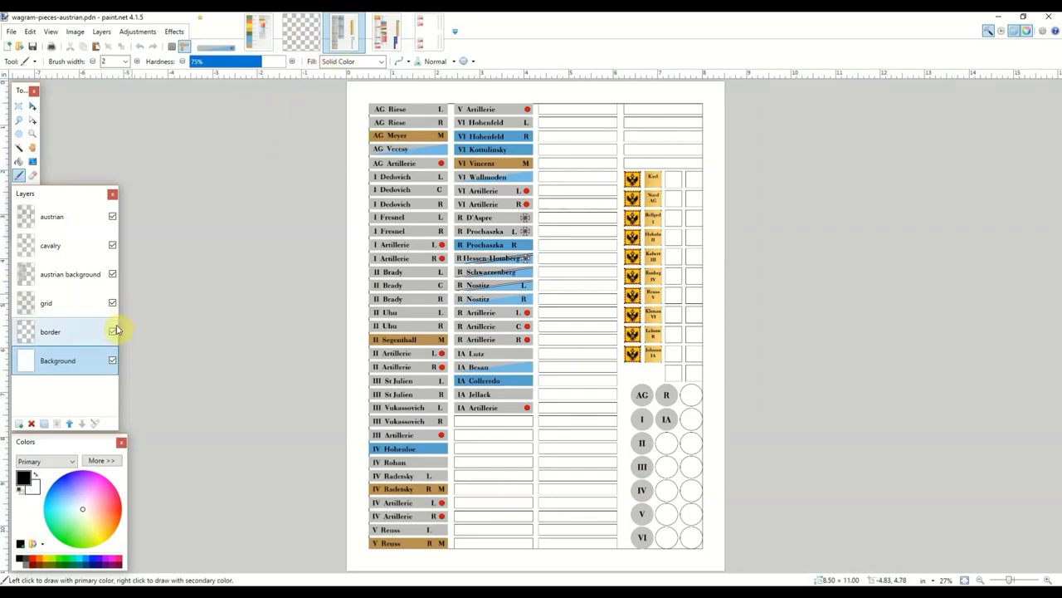
pyautogui.click(113, 331)
pyautogui.click(113, 331)
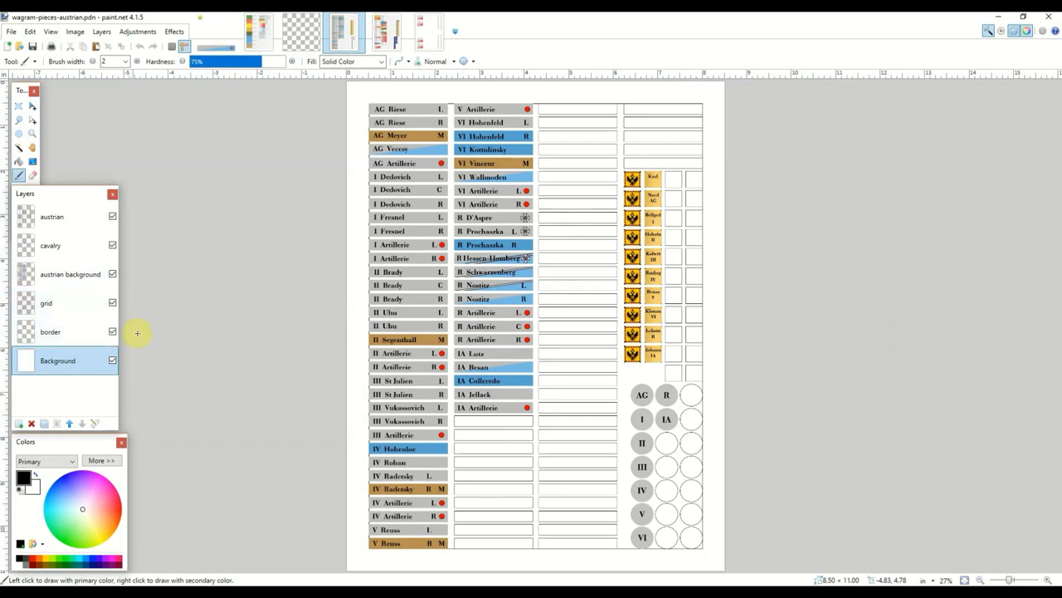
pyautogui.click(113, 216)
pyautogui.click(113, 245)
pyautogui.click(112, 273)
pyautogui.click(112, 303)
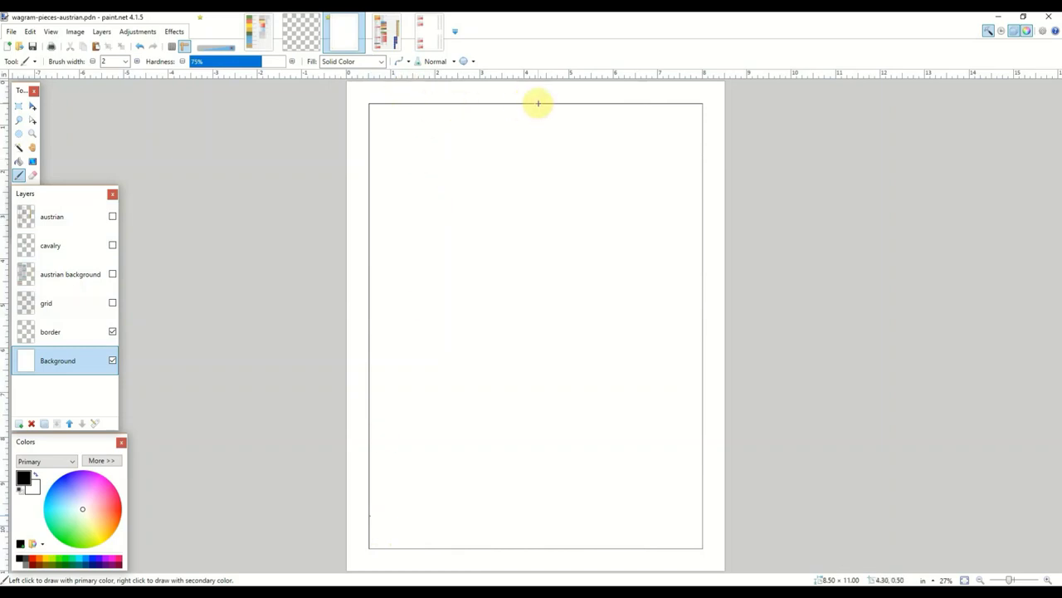
pyautogui.click(112, 302)
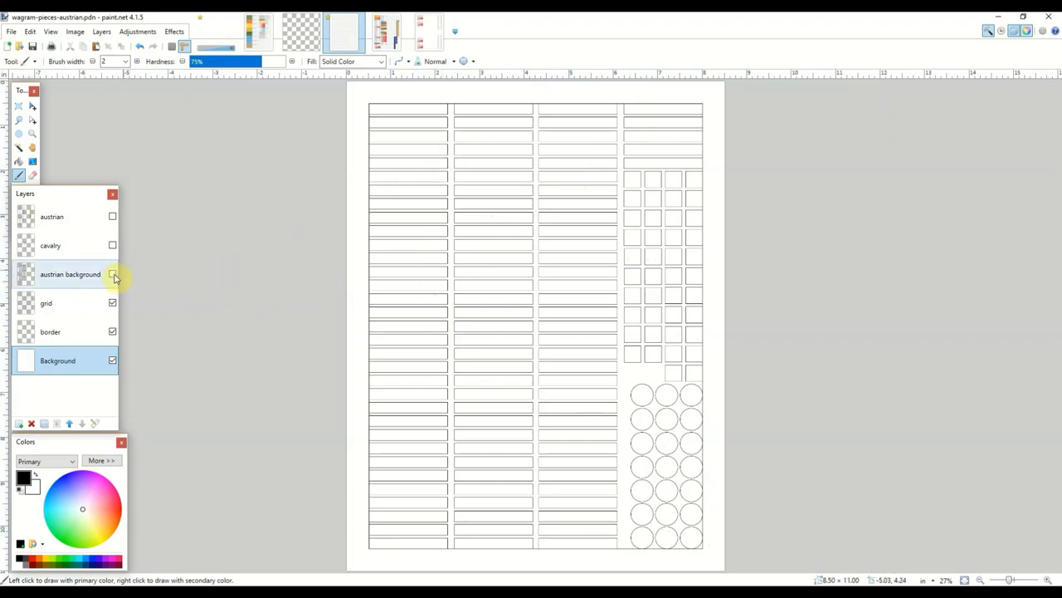
# Show the austrian background colours, zoom in on the gold squares column, then fit the page with Ctrl+B.
pyautogui.click(113, 274)
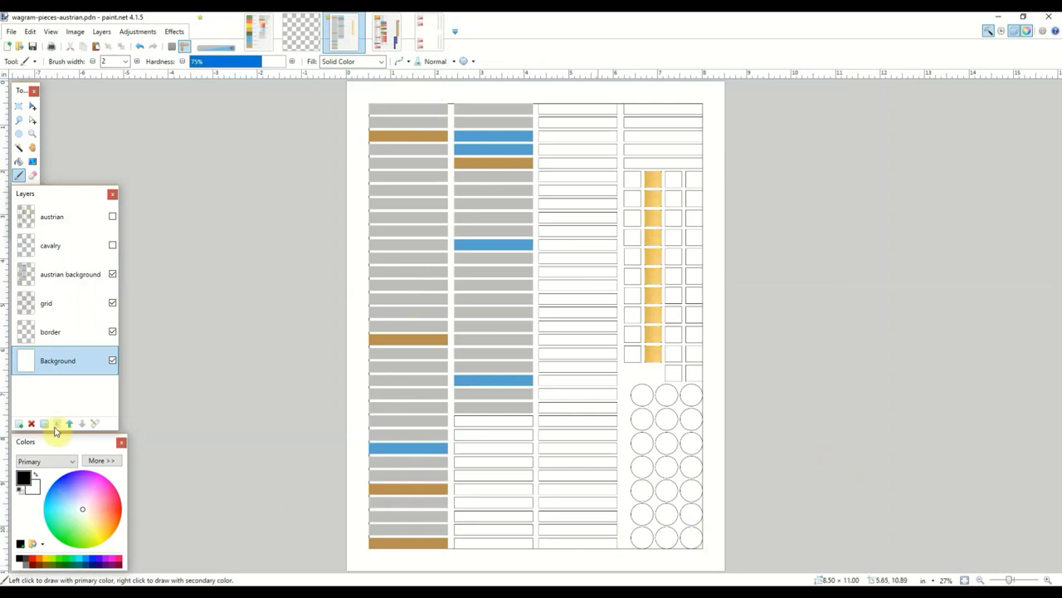
pyautogui.click(32, 133)
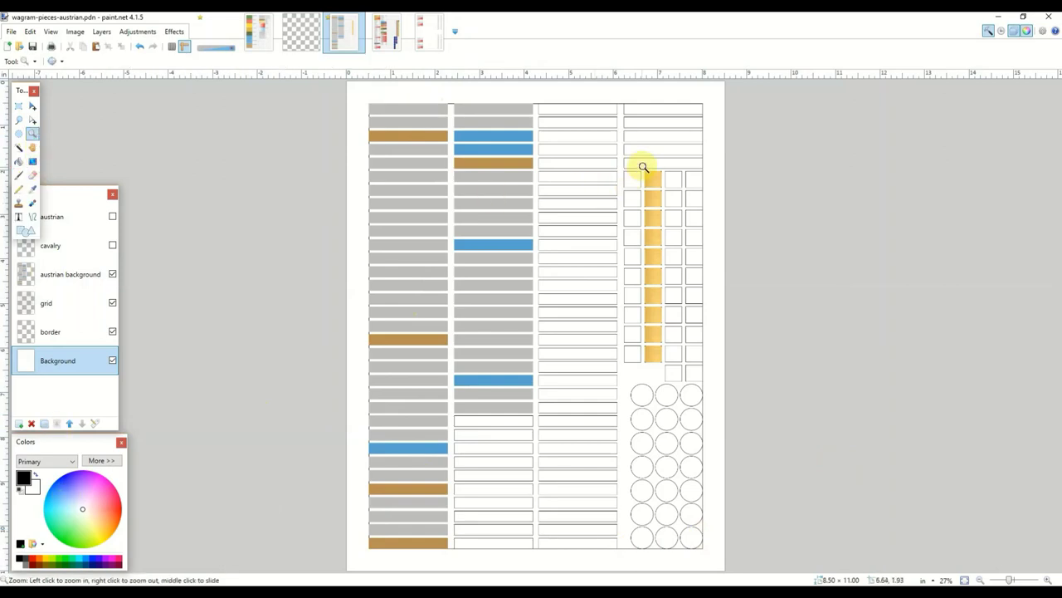
pyautogui.moveTo(640, 165); pyautogui.dragTo(669, 202)
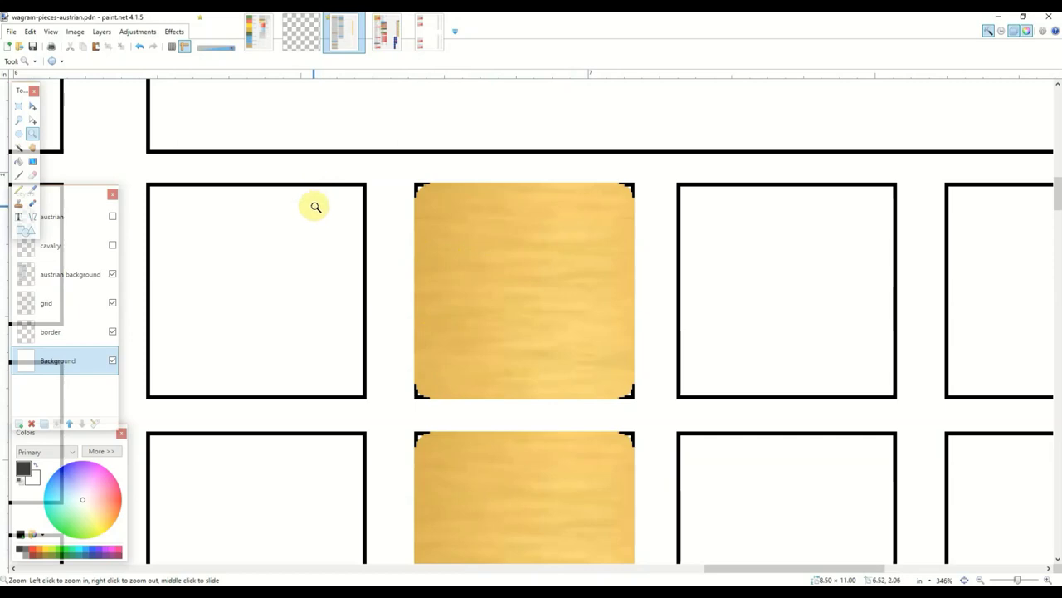
pyautogui.hotkey('ctrl', 'b')
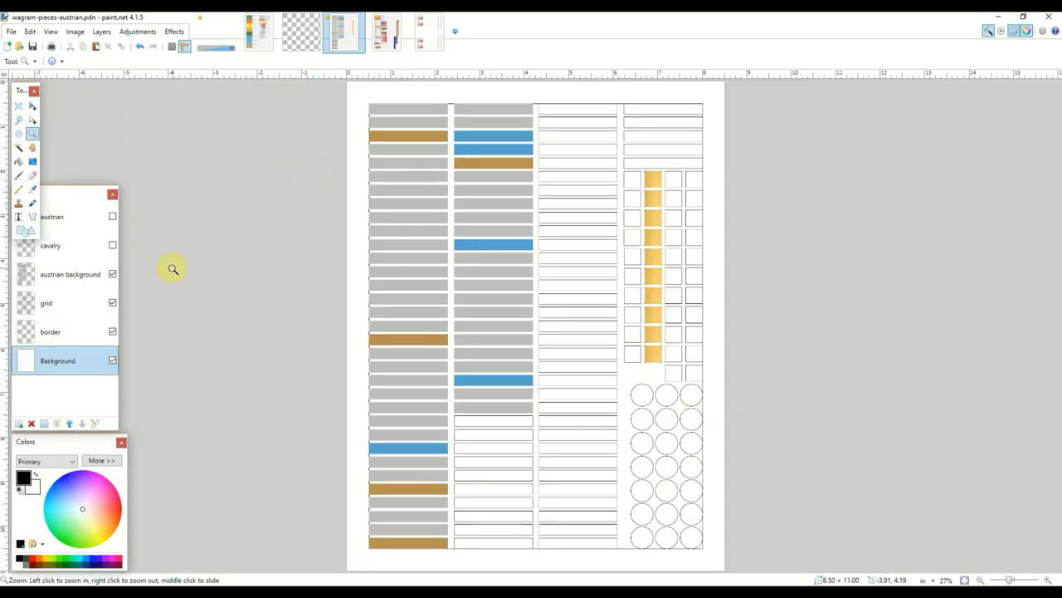
# Turn on the cavalry wedges and the austrian text layer, zooming in on the cavalry pieces.
pyautogui.click(114, 246)
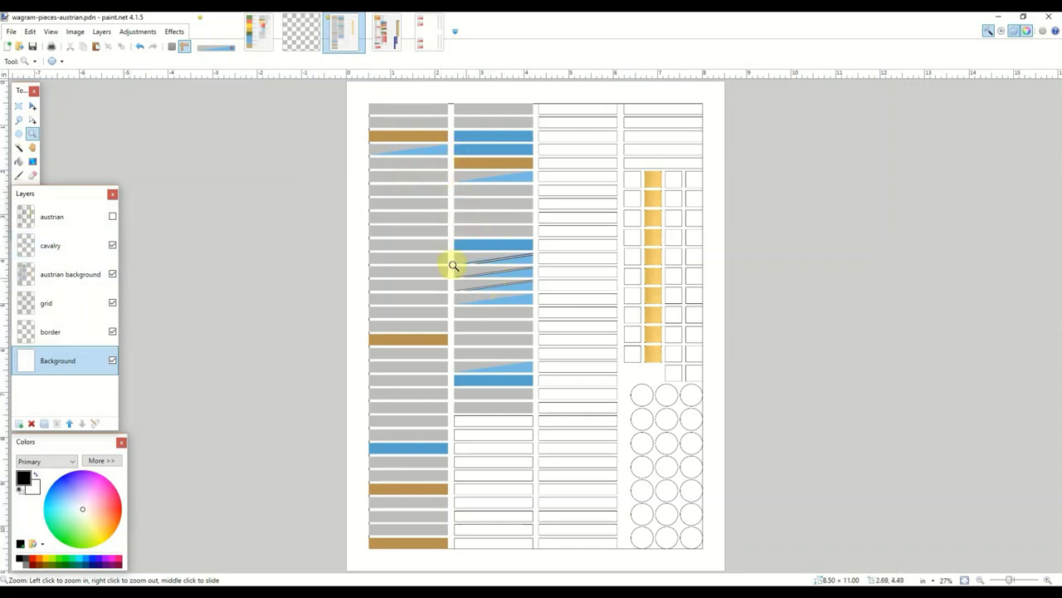
pyautogui.moveTo(438, 237); pyautogui.dragTo(563, 332)
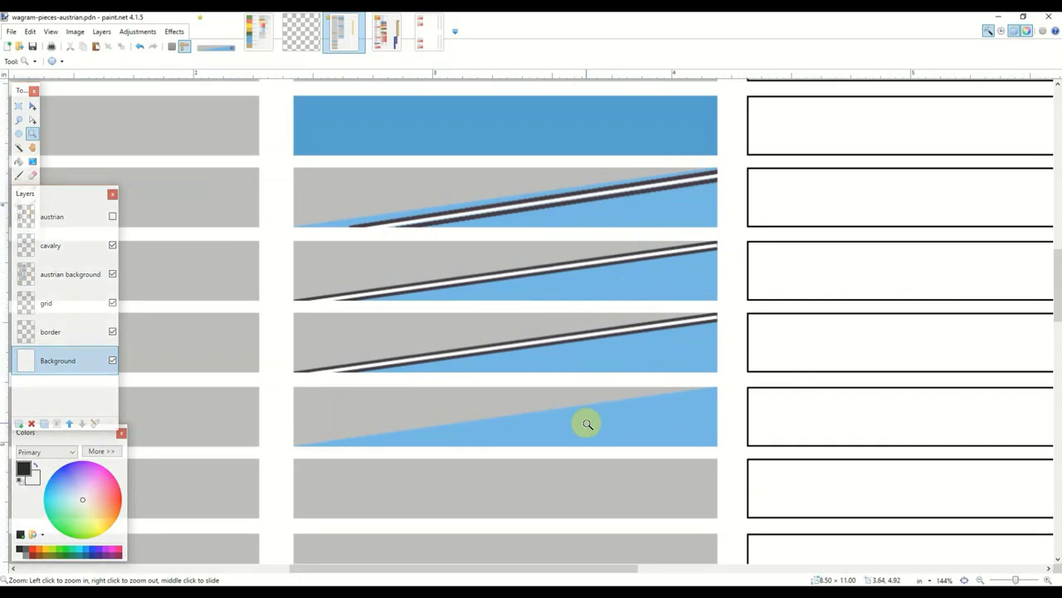
pyautogui.click(113, 217)
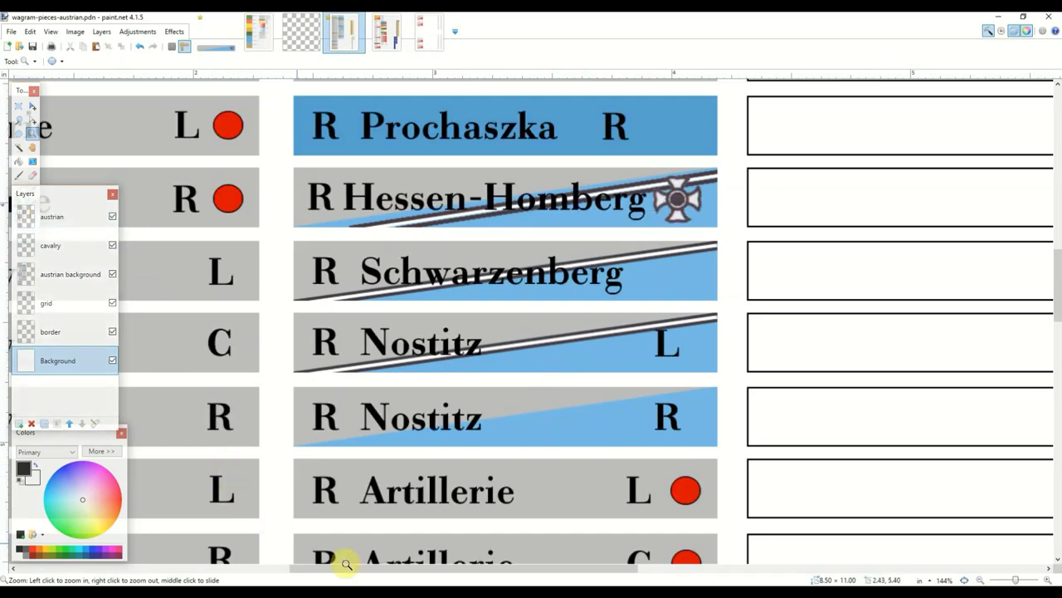
# Scroll across the Austrian sheet to check the unit names, red dots and cross emblems.
pyautogui.hscroll(-5, 249, 553)
pyautogui.scroll(3, 395, 211)
pyautogui.scroll(6, 396, 212)
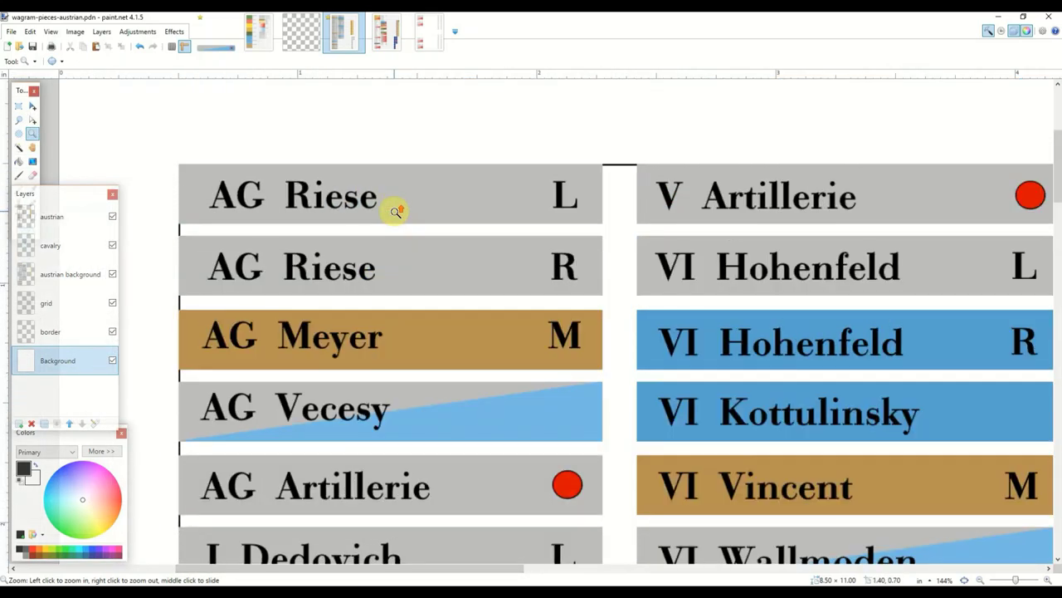
pyautogui.scroll(-1, 396, 211)
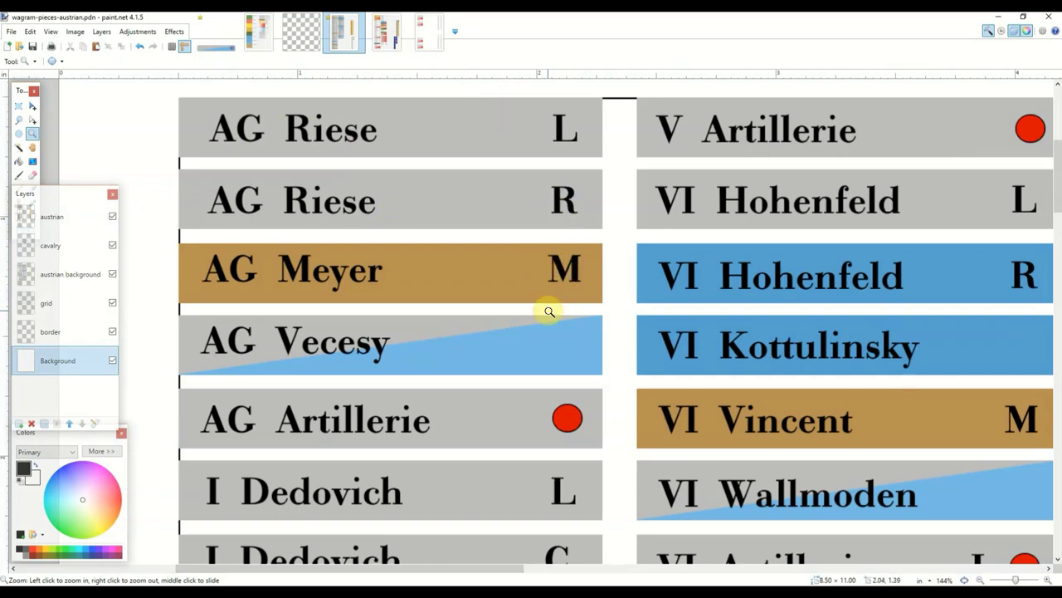
pyautogui.scroll(-3, 552, 308)
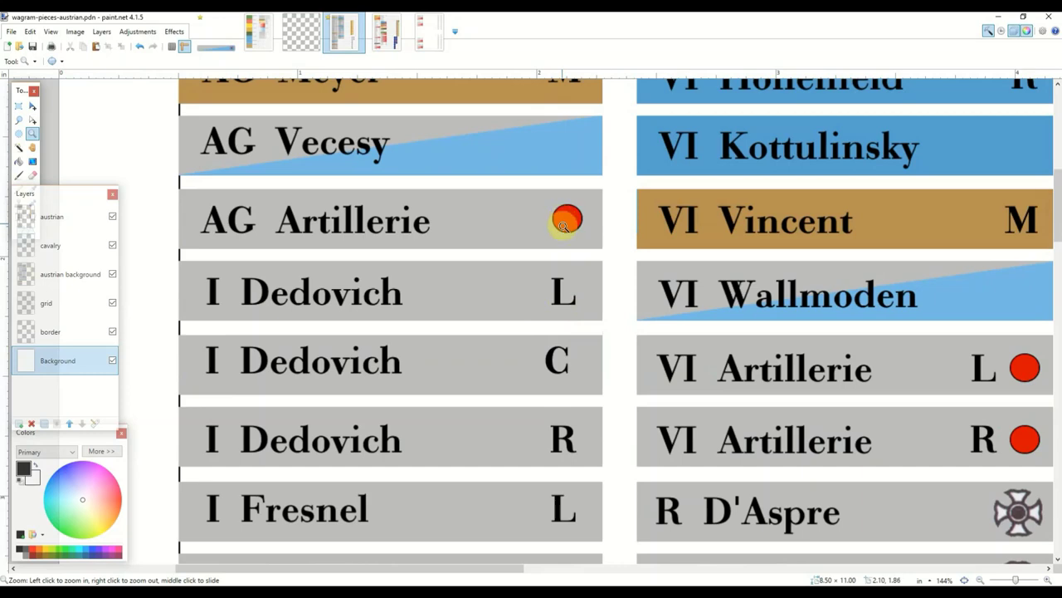
pyautogui.scroll(-2, 567, 230)
pyautogui.moveTo(465, 569); pyautogui.dragTo(561, 571)
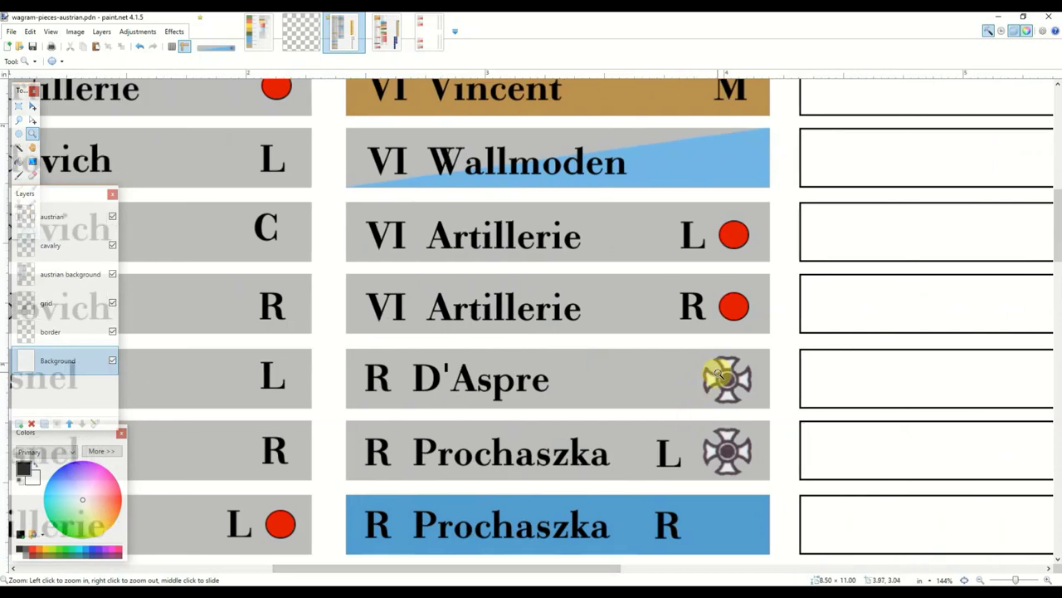
pyautogui.scroll(-3, 736, 403)
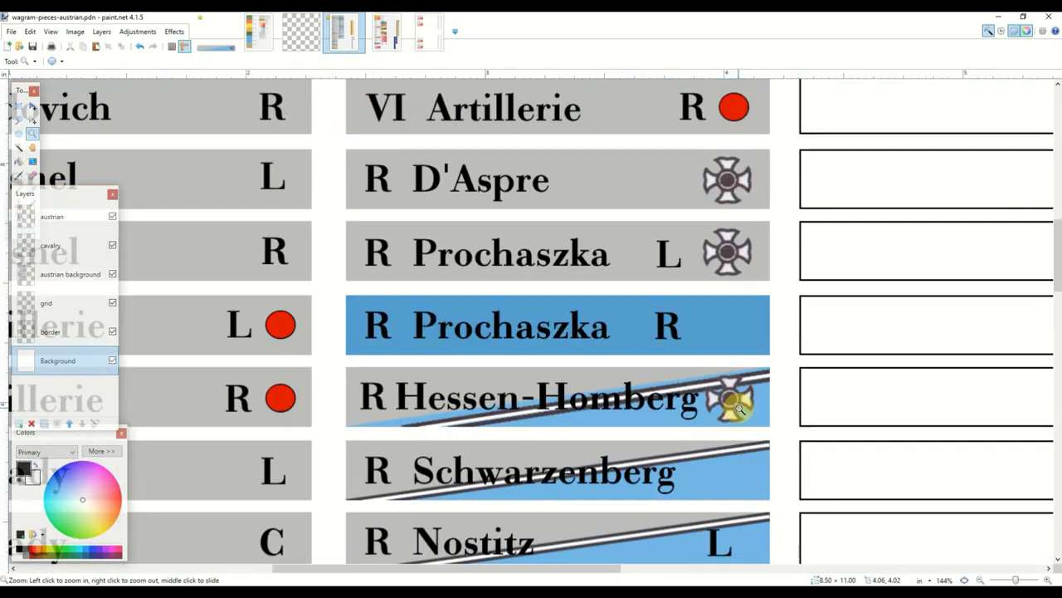
pyautogui.scroll(-9, 737, 406)
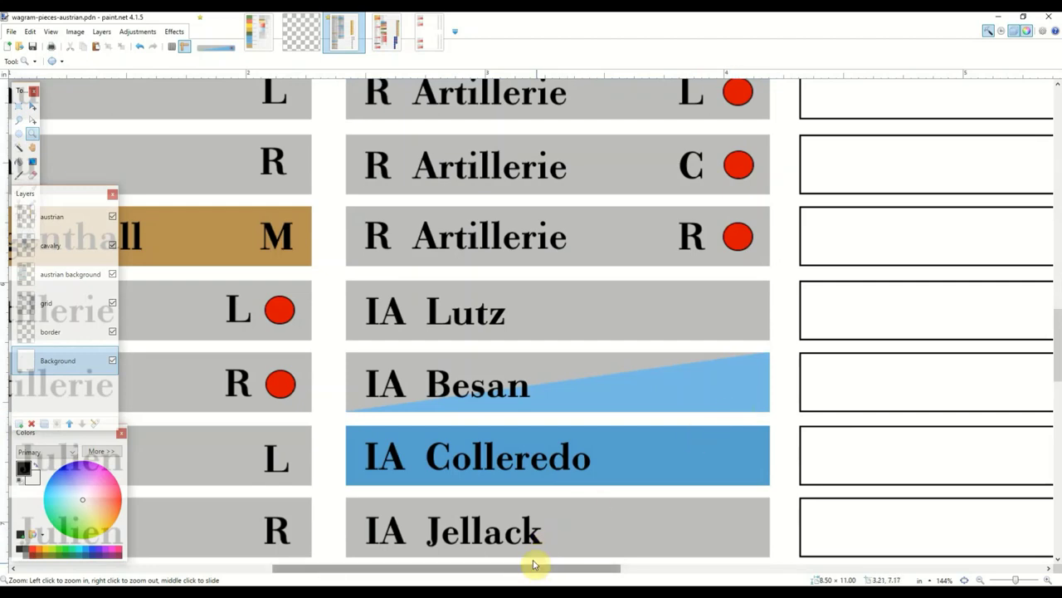
# Switch to headquarters.pdn, zoom in on the tile, and select the Austrian layer.
pyautogui.click(306, 30)
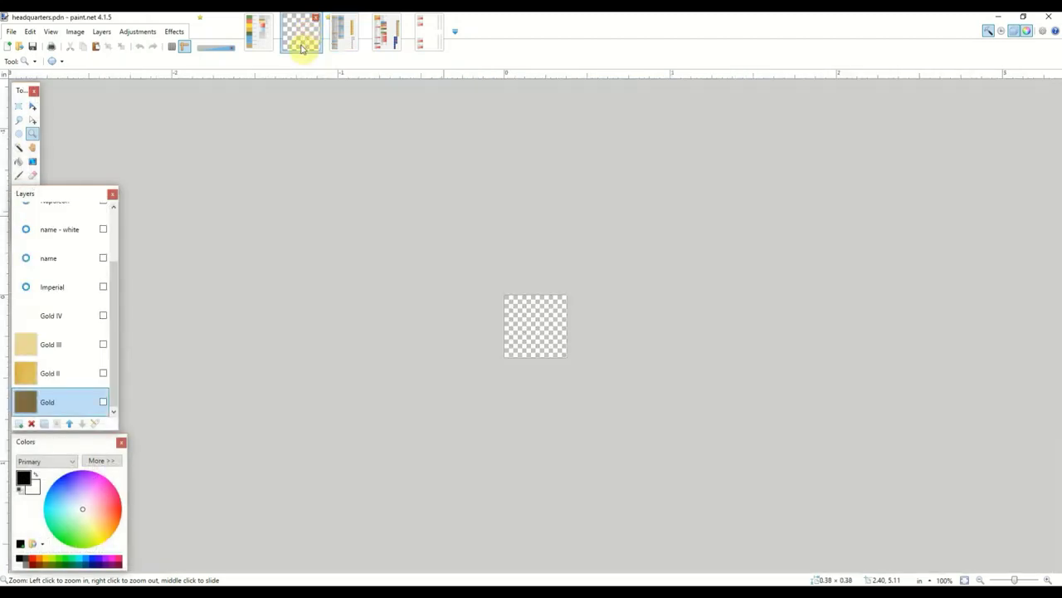
pyautogui.click(302, 111)
pyautogui.click(302, 111)
pyautogui.click(302, 111)
pyautogui.click(302, 111)
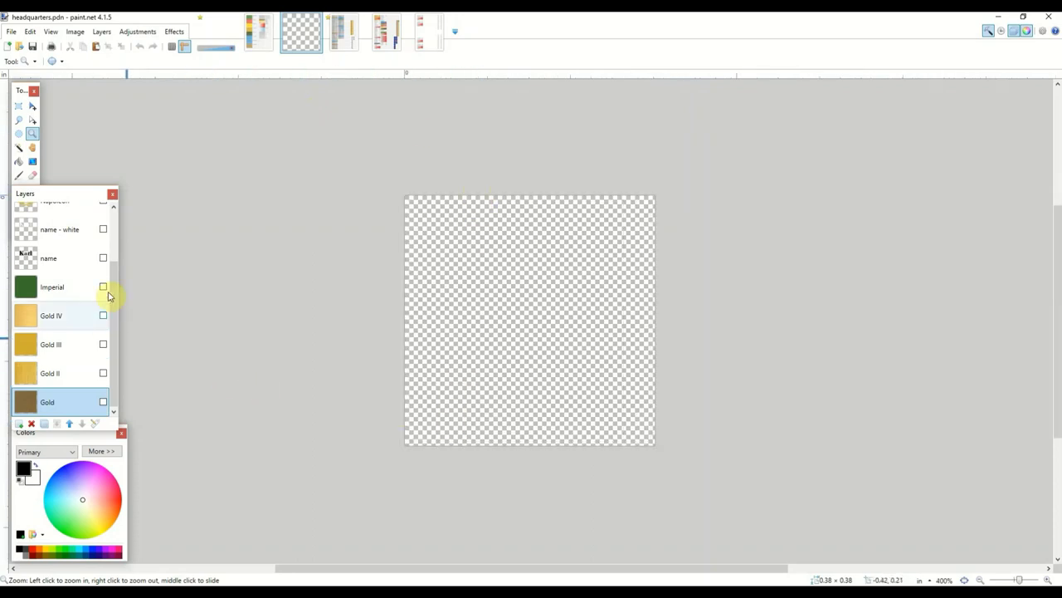
pyautogui.moveTo(115, 286); pyautogui.dragTo(125, 220)
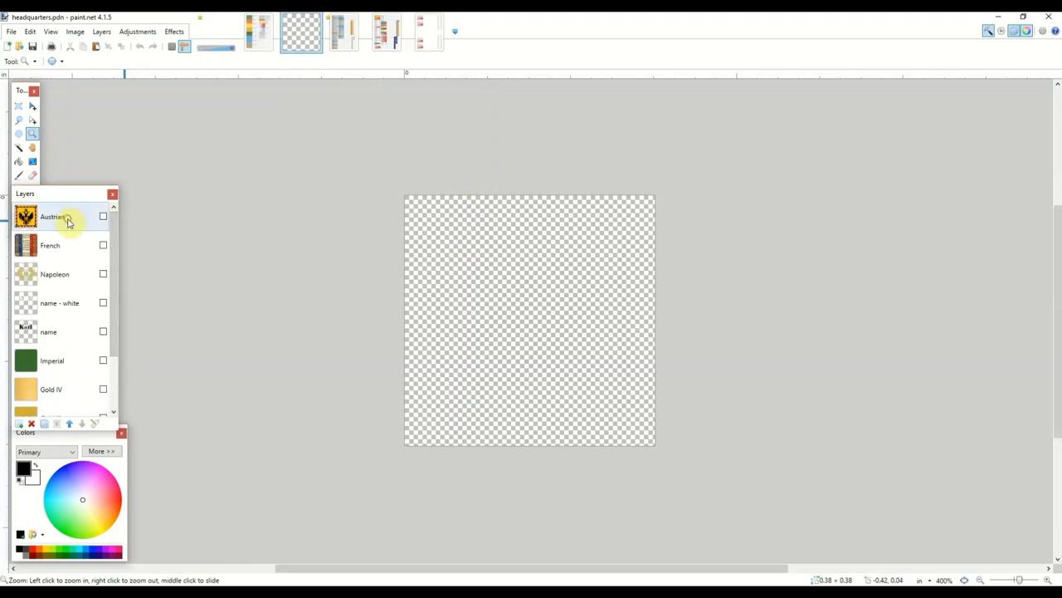
pyautogui.click(69, 223)
pyautogui.moveTo(114, 302); pyautogui.dragTo(112, 415)
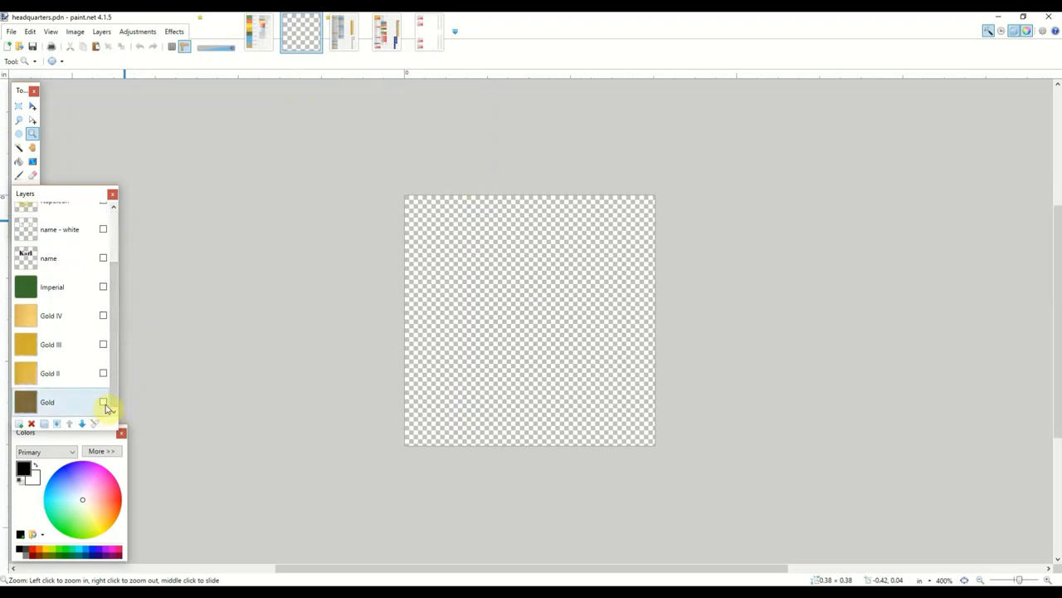
# Preview the Gold texture, then turn on the green Imperial background and Napoleon wreath layers.
pyautogui.click(104, 403)
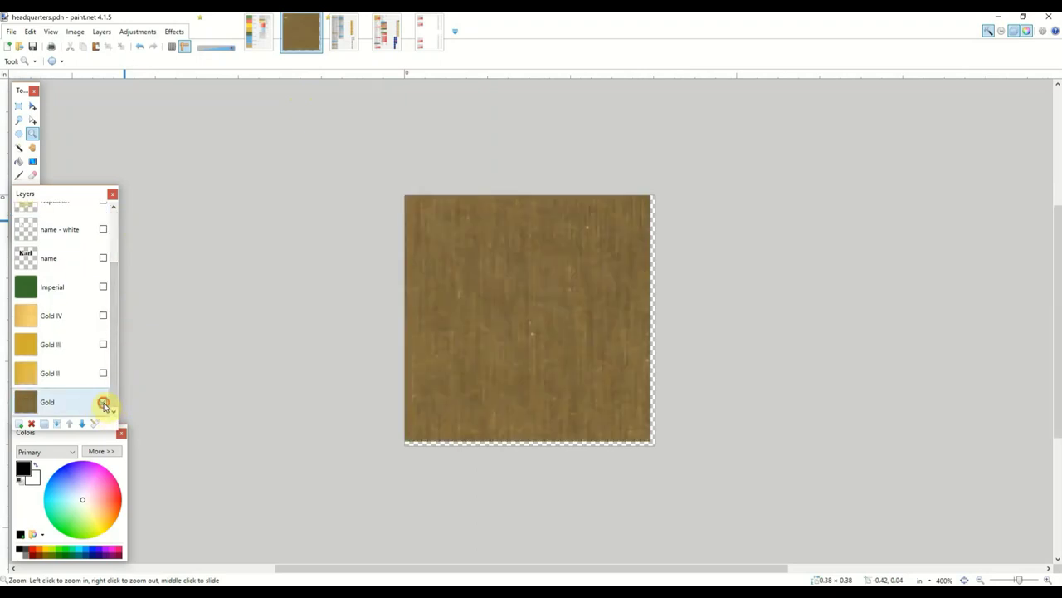
pyautogui.click(103, 403)
pyautogui.click(103, 316)
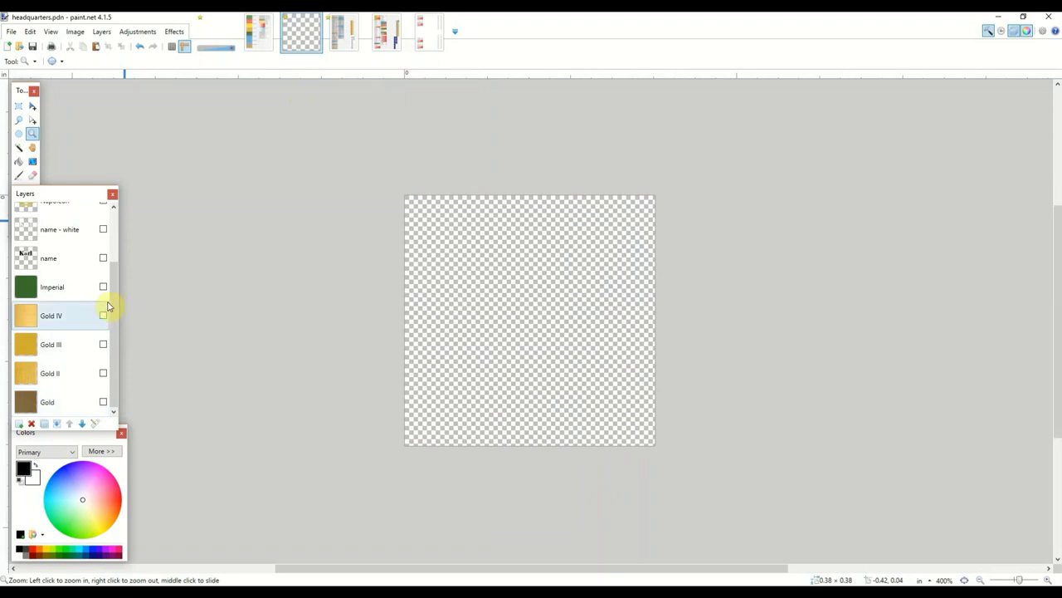
pyautogui.click(104, 286)
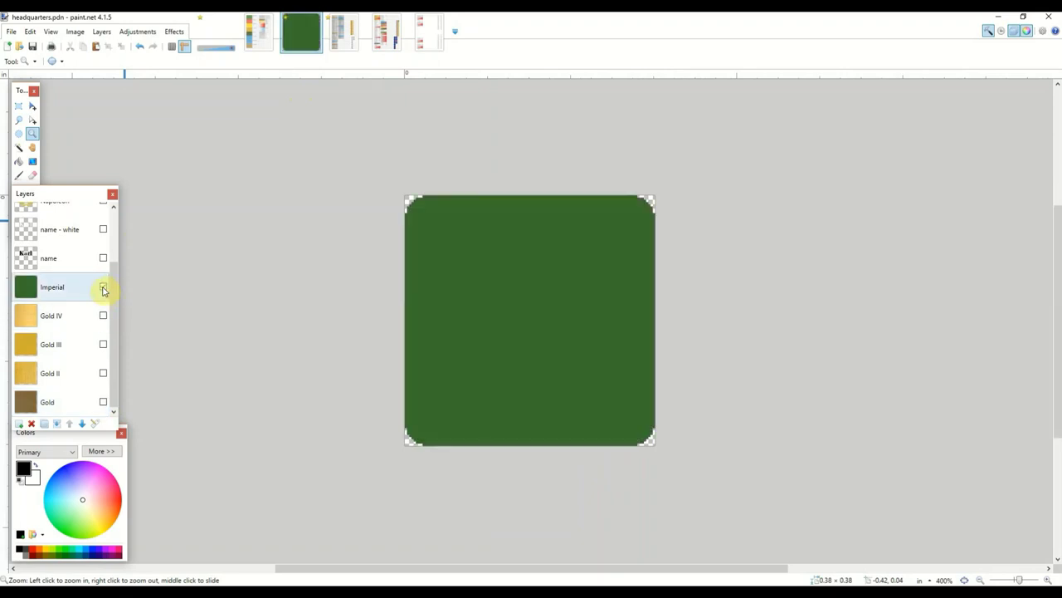
pyautogui.moveTo(116, 288); pyautogui.dragTo(111, 268)
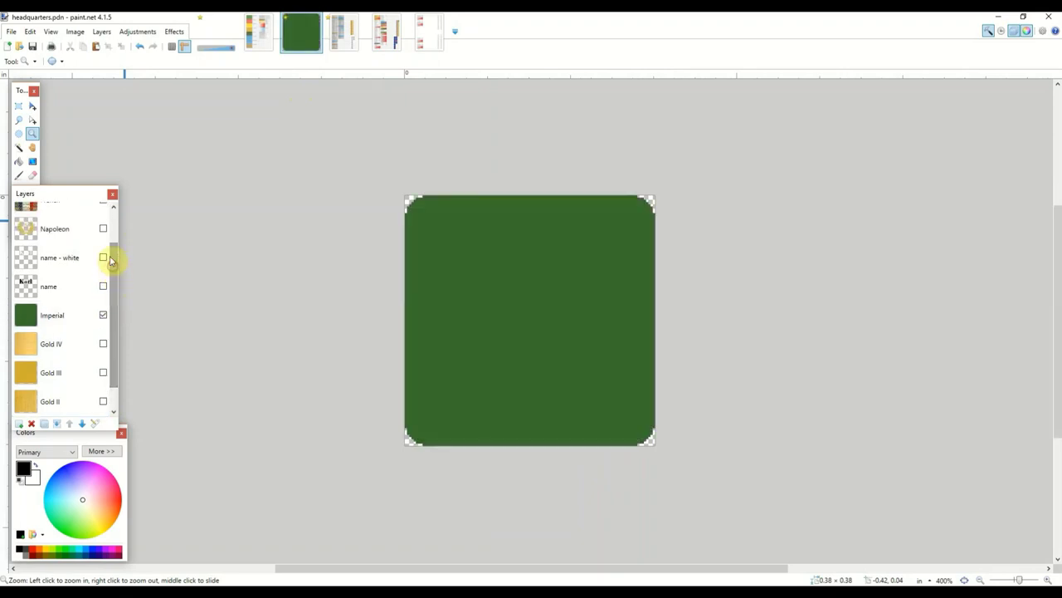
pyautogui.click(102, 229)
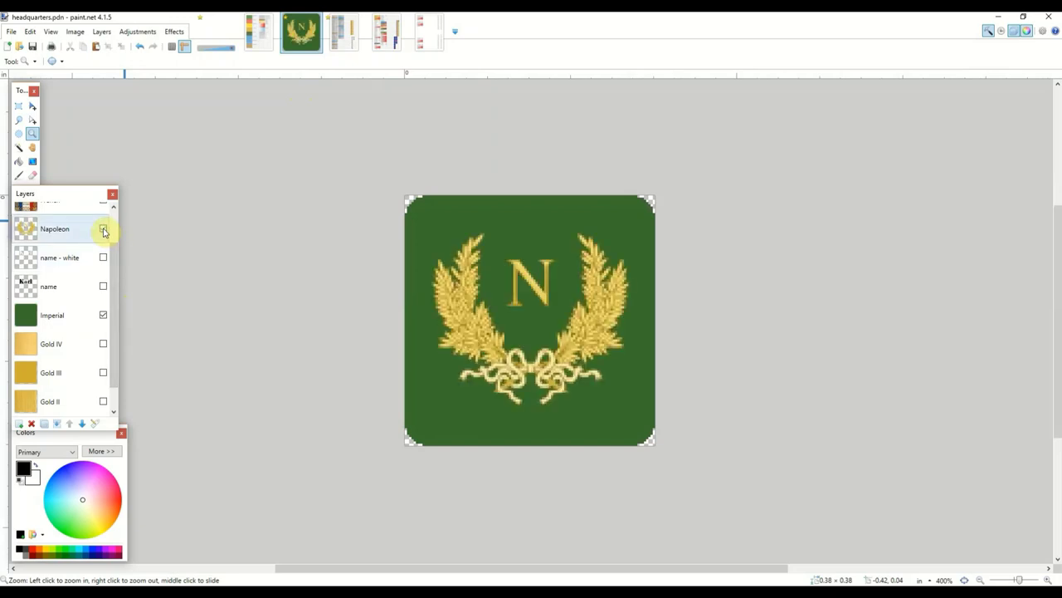
pyautogui.click(103, 230)
# Hide the Napoleon wreath and show the Gold IV, name, French and Austrian flag layers.
pyautogui.click(103, 230)
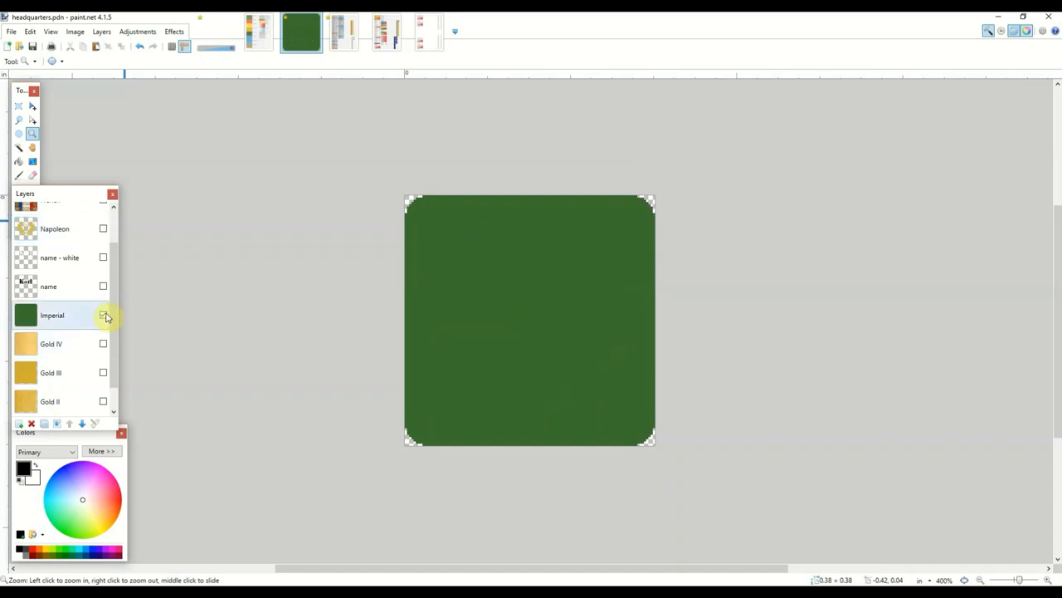
pyautogui.click(103, 344)
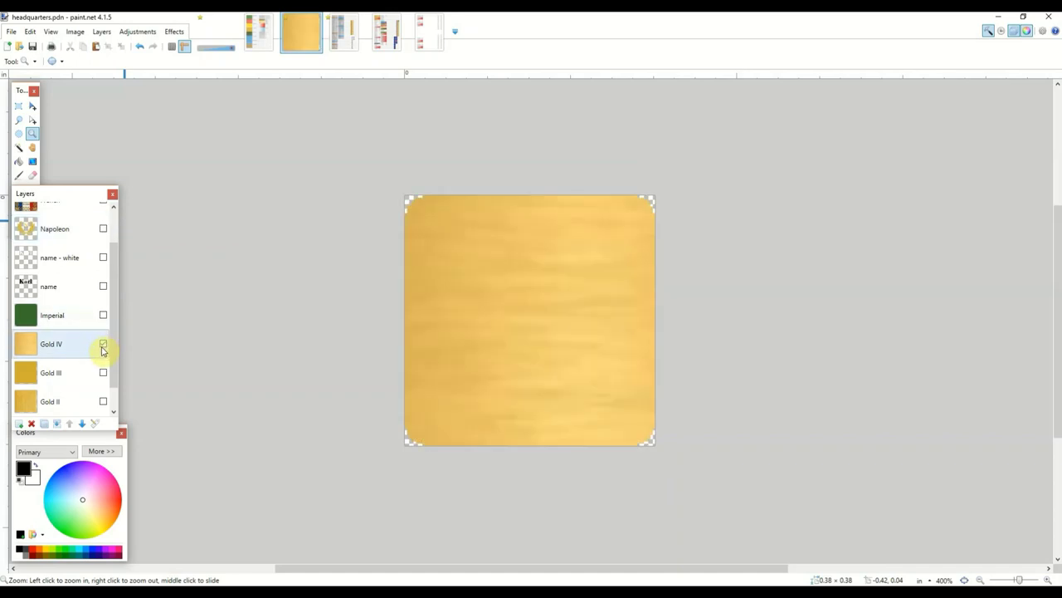
pyautogui.click(103, 286)
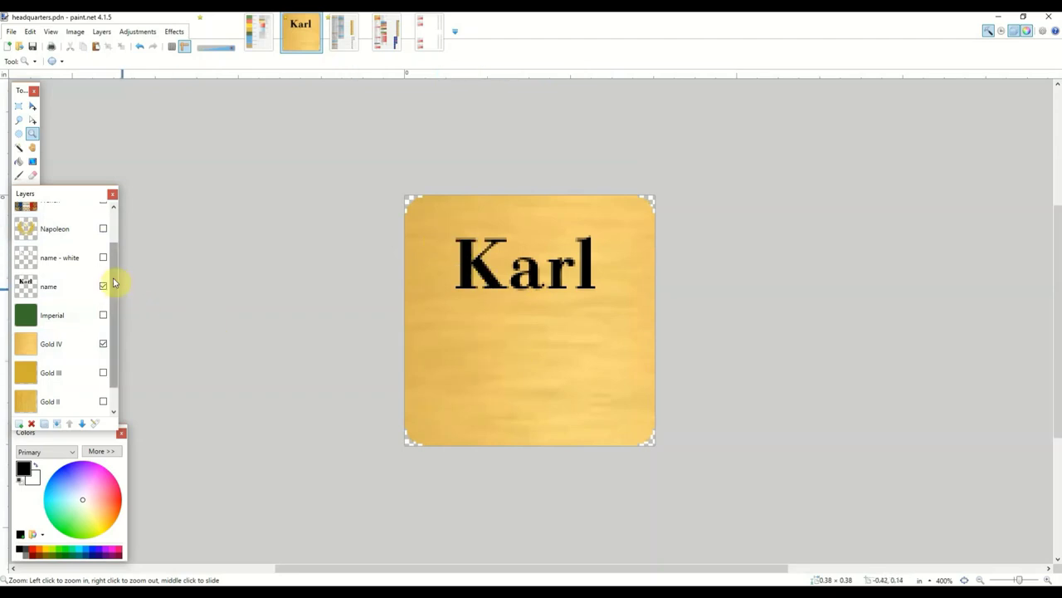
pyautogui.moveTo(113, 284); pyautogui.dragTo(120, 245)
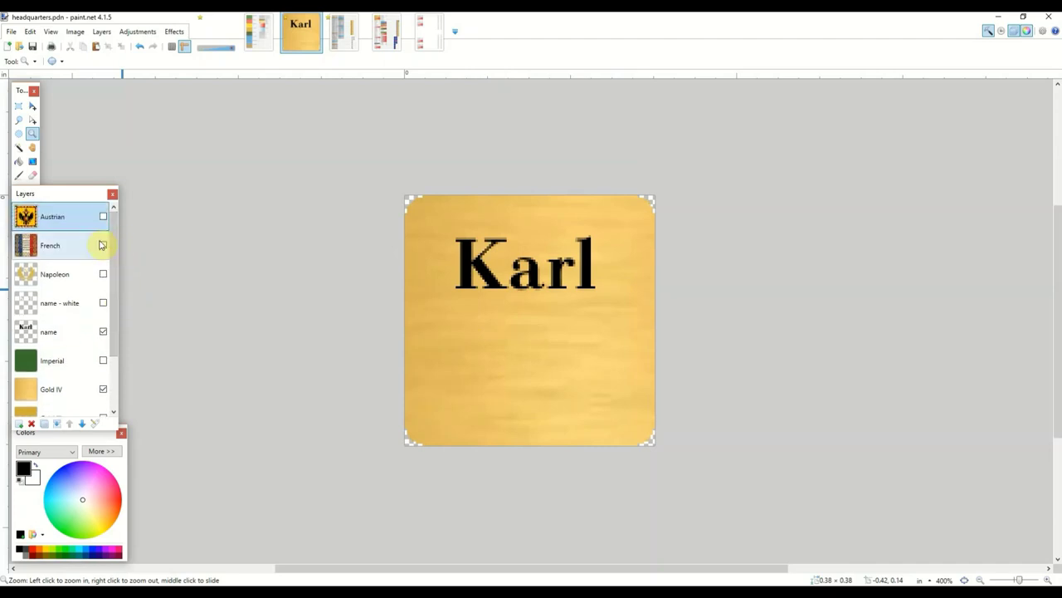
pyautogui.click(103, 246)
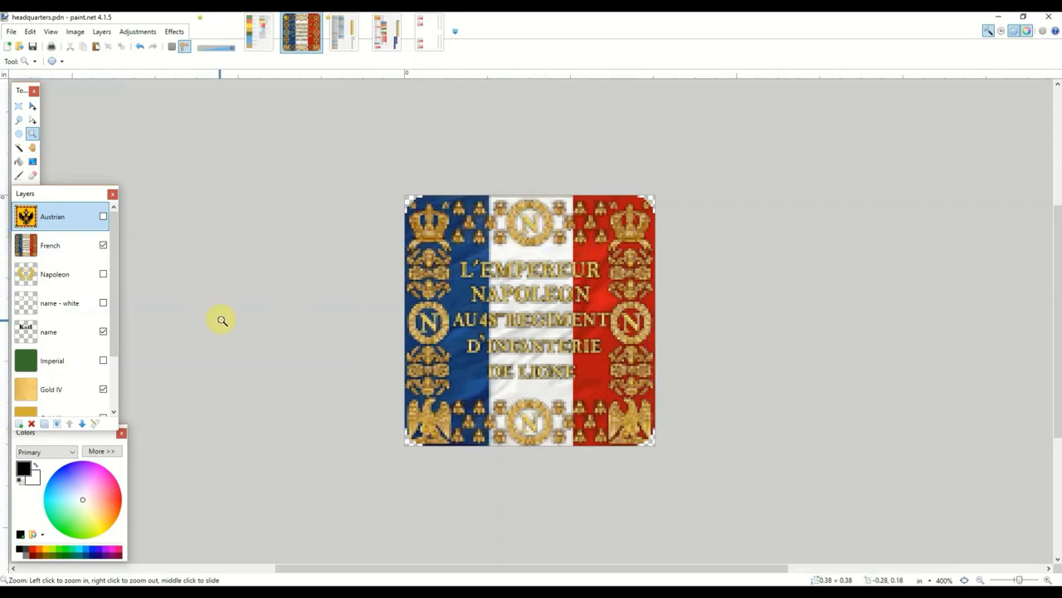
pyautogui.click(103, 216)
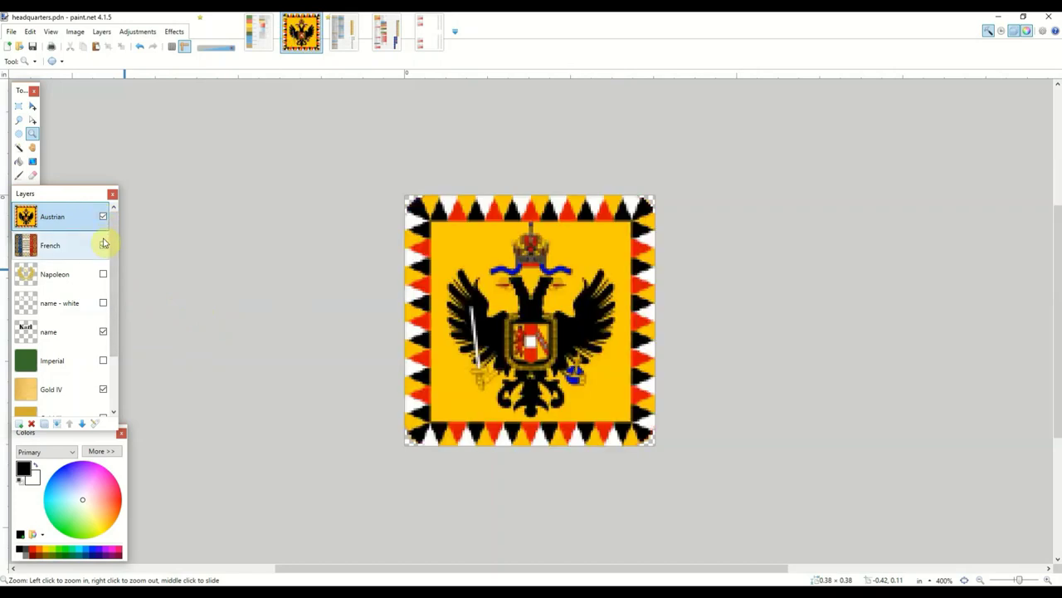
# Return to wagram-pieces-austrian, fit the page, and inspect the HQ tiles and grey corps counters.
pyautogui.click(345, 45)
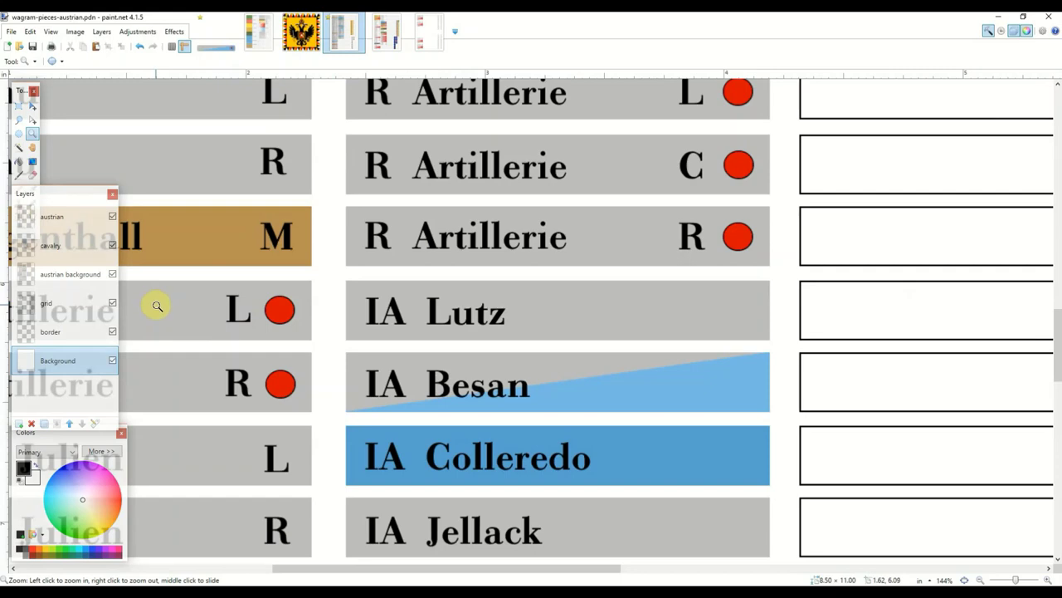
pyautogui.hotkey('ctrl', 'b')
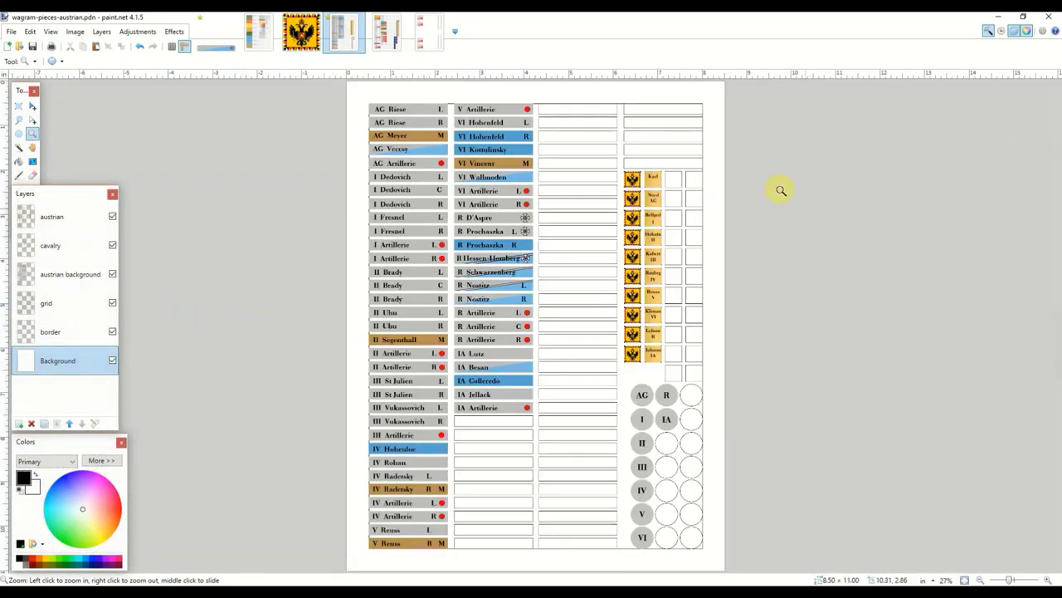
pyautogui.moveTo(608, 162); pyautogui.dragTo(689, 244)
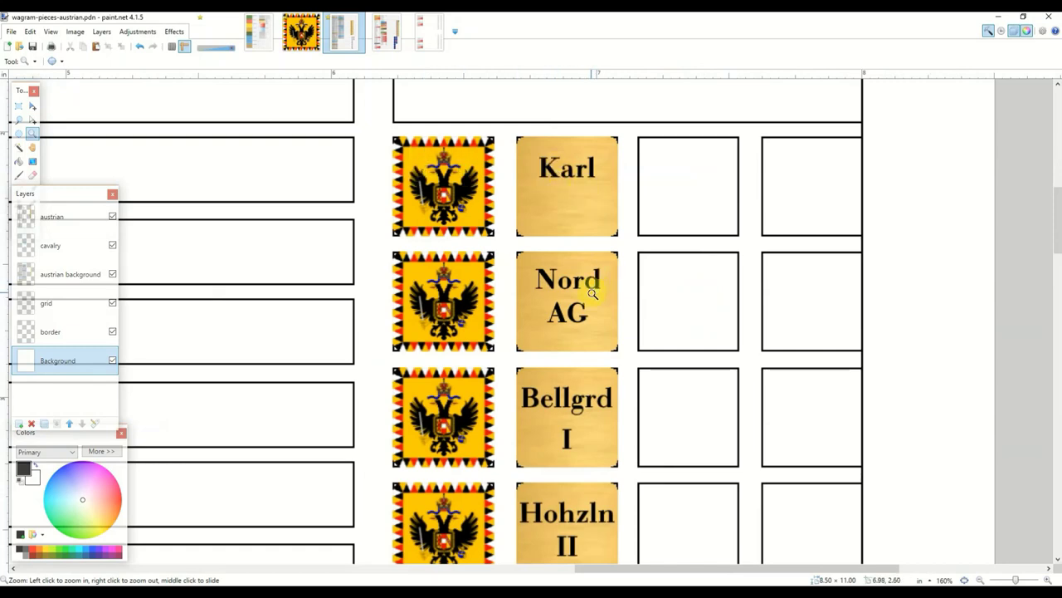
pyautogui.scroll(-6, 614, 374)
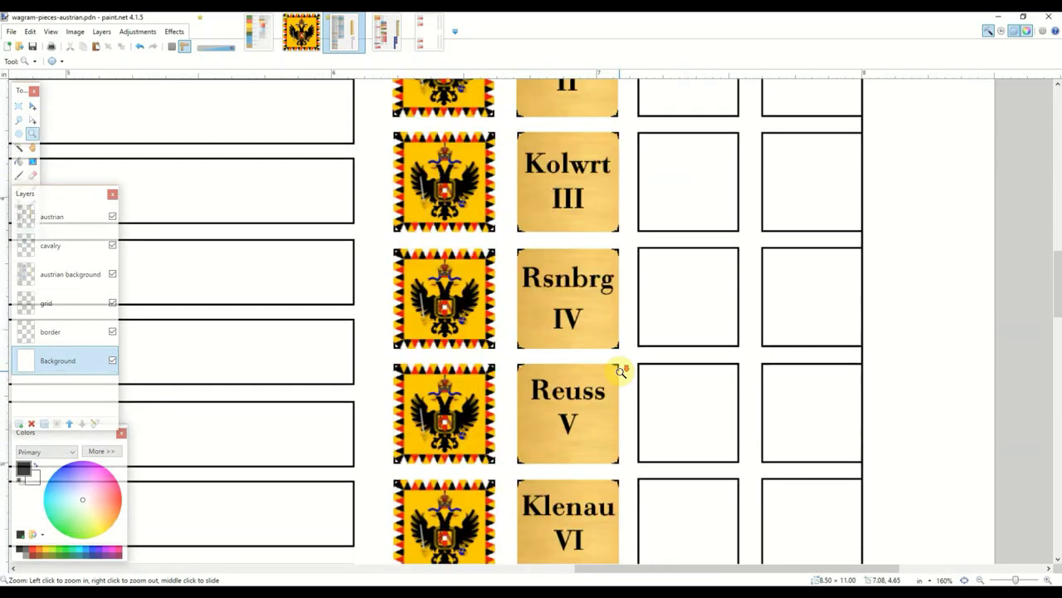
pyautogui.scroll(-10, 623, 371)
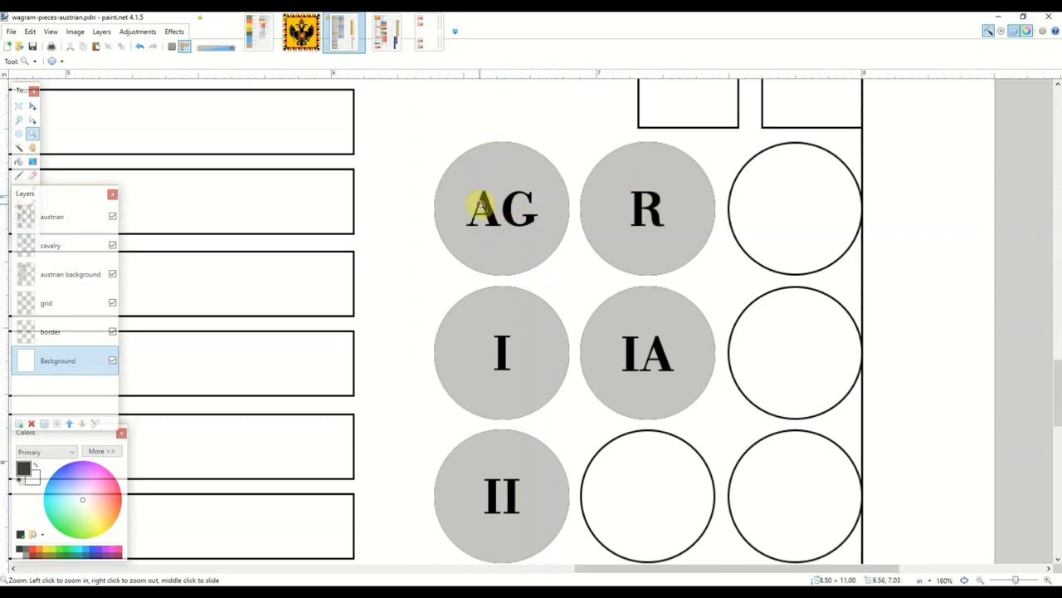
pyautogui.scroll(-2, 667, 284)
pyautogui.scroll(-8, 666, 284)
pyautogui.scroll(10, 666, 282)
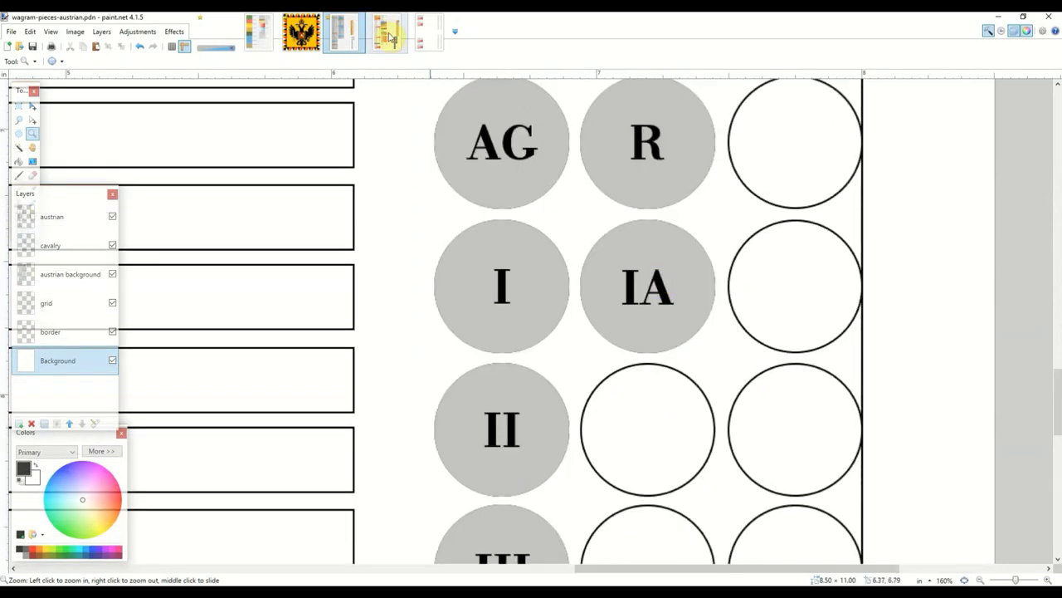
# Switch to the wagram-pieces-french.pdn sheet with its French unit labels and blue corps counters.
pyautogui.click(387, 33)
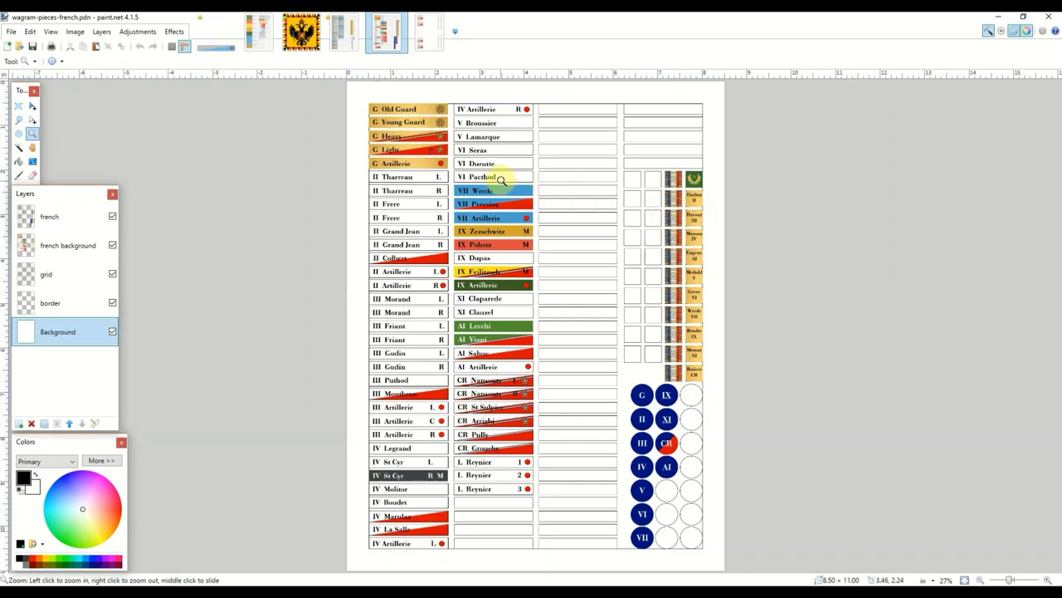
# On wagram-pieces-gold, hide the white Background layer and scroll through the Guard and corps pieces.
pyautogui.click(432, 29)
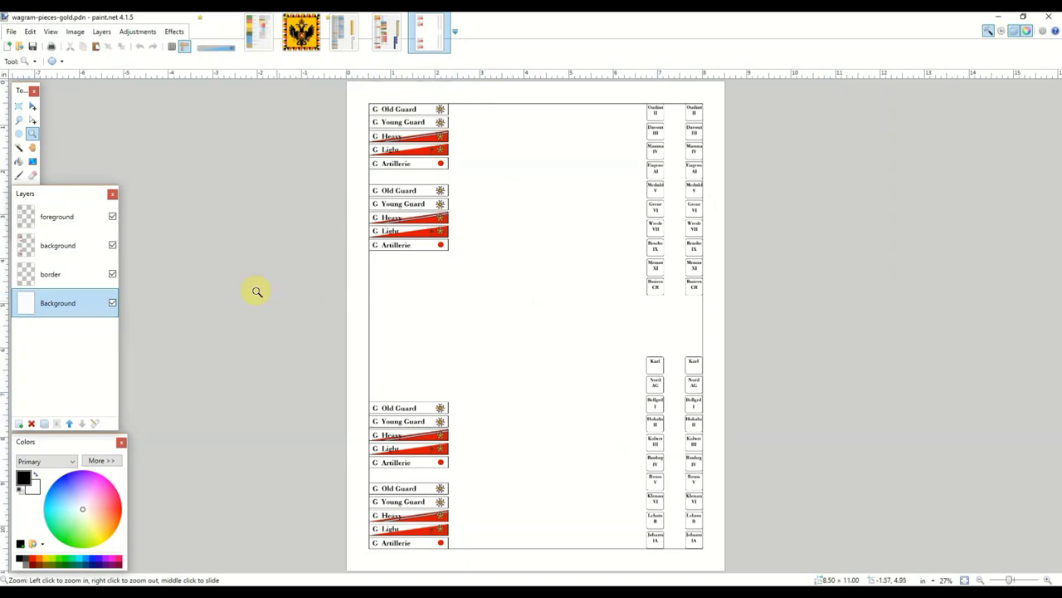
pyautogui.moveTo(357, 94); pyautogui.dragTo(466, 181)
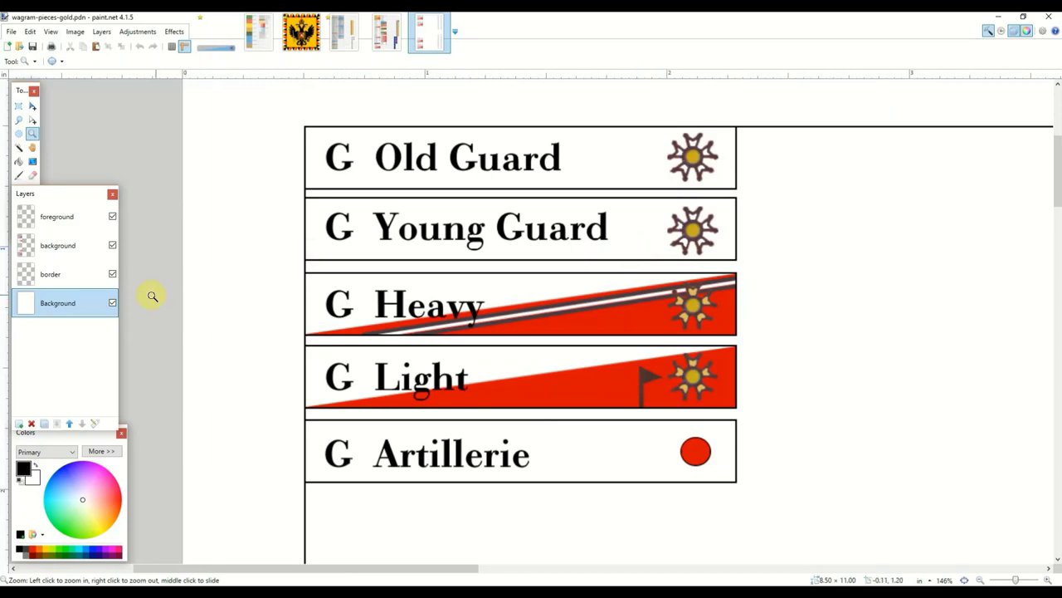
pyautogui.click(112, 303)
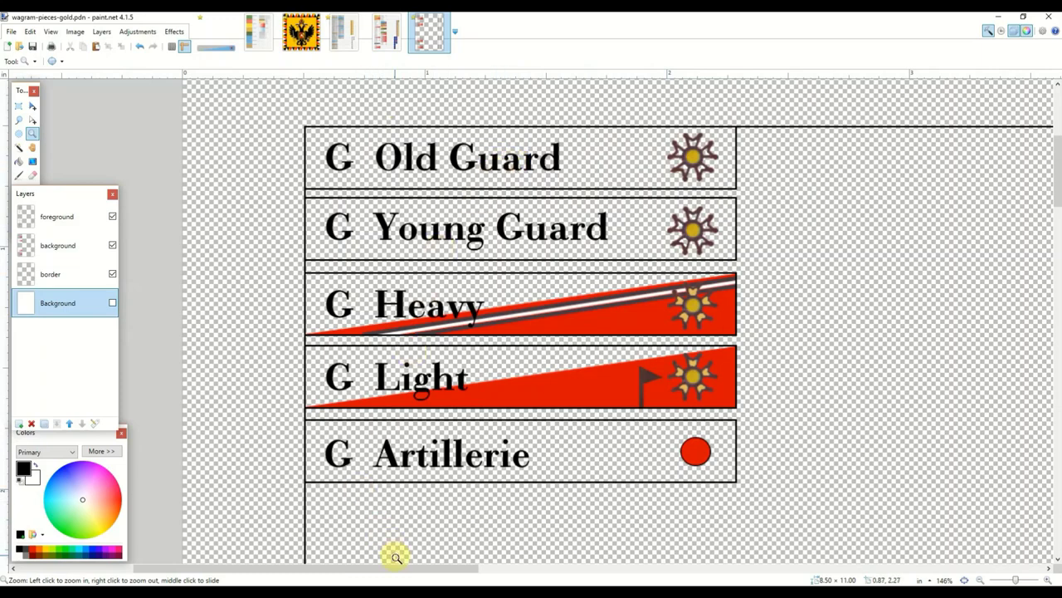
pyautogui.moveTo(395, 572); pyautogui.dragTo(786, 572)
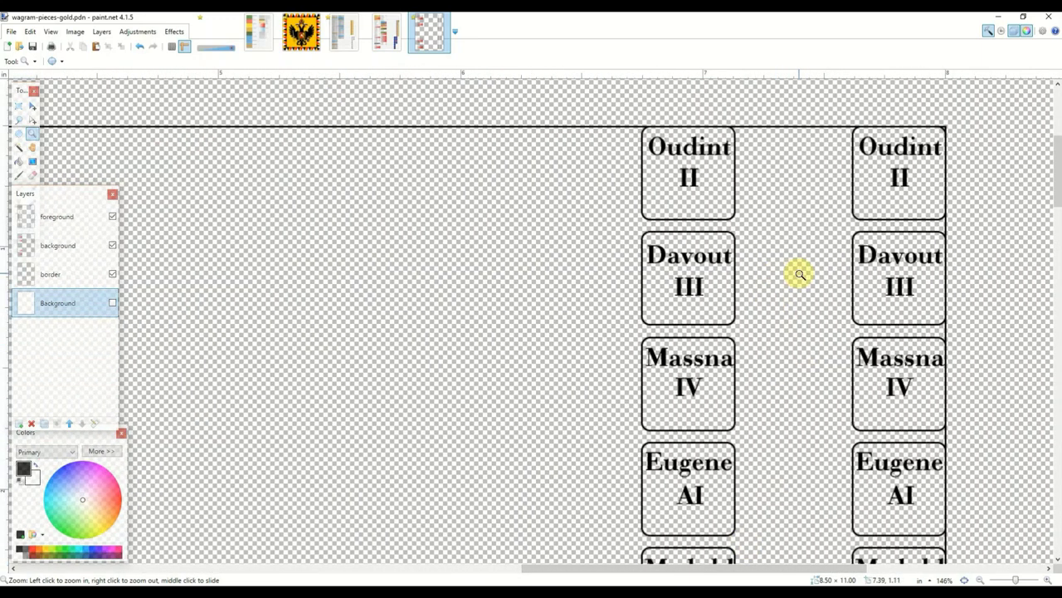
pyautogui.scroll(-1, 800, 274)
pyautogui.scroll(-8, 800, 273)
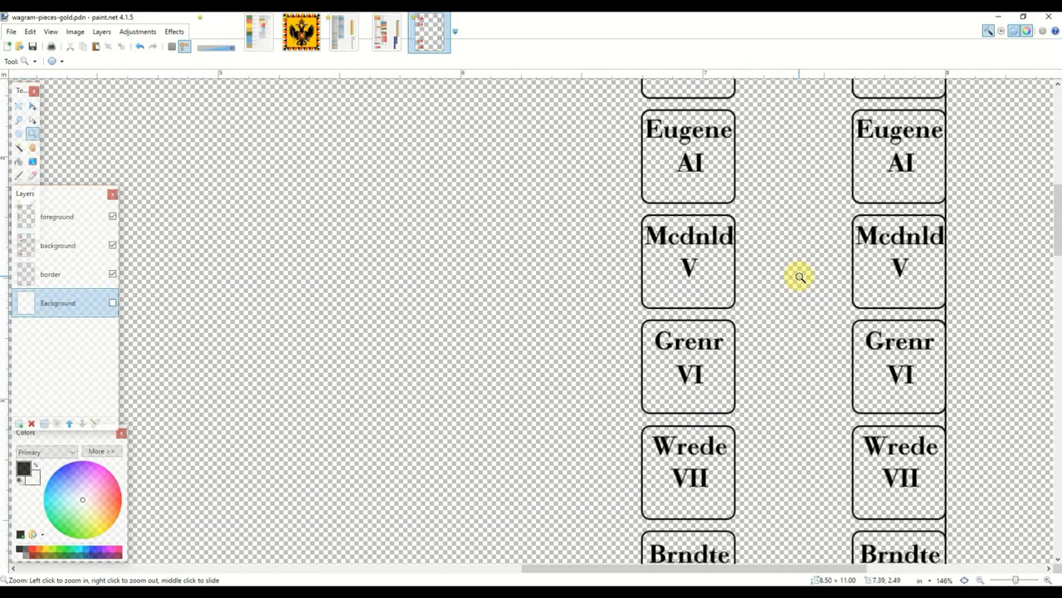
pyautogui.scroll(-3, 800, 276)
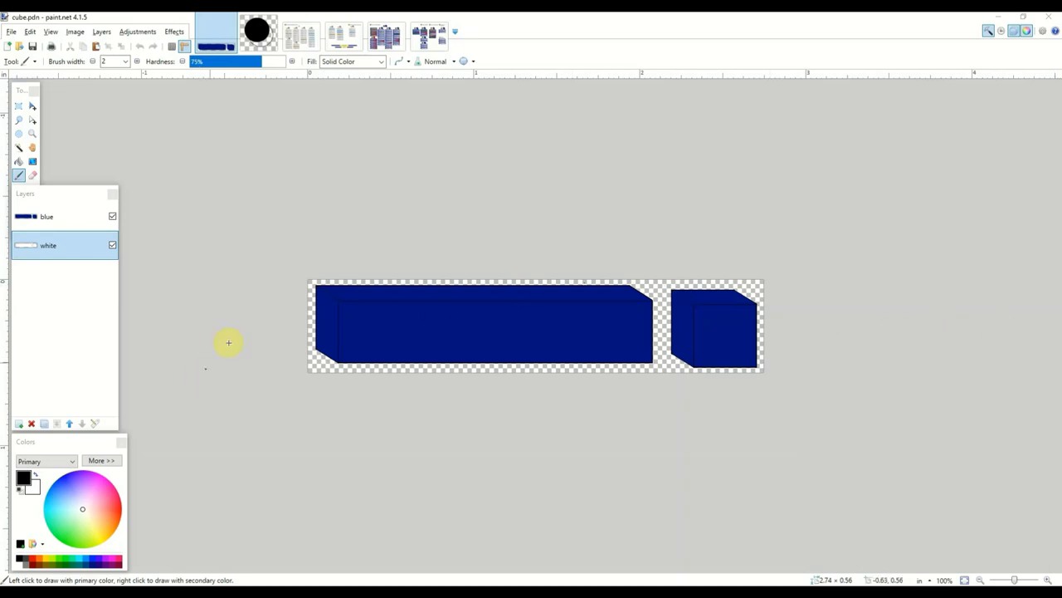
# Toggle cube.pdn's blue layer off and back on, then go via sphere to wagram-oob-austrian-kk.
pyautogui.click(113, 215)
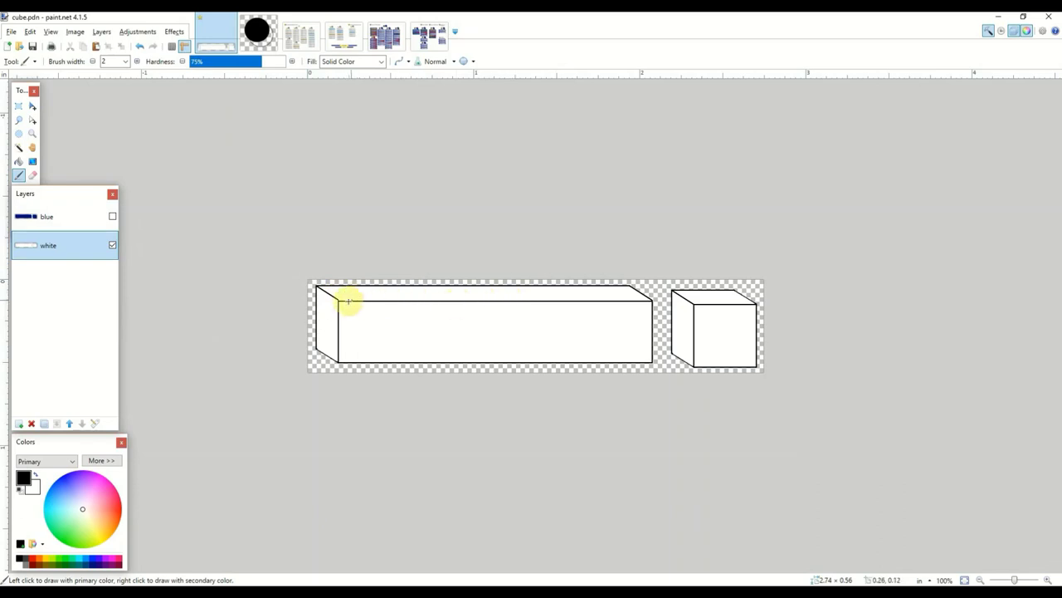
pyautogui.click(421, 320)
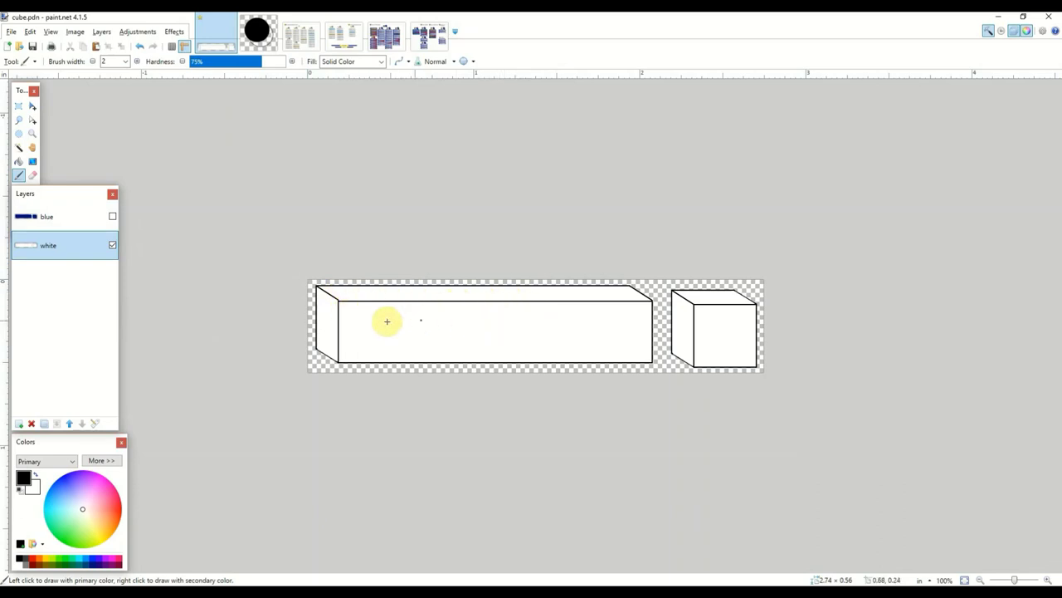
pyautogui.click(112, 217)
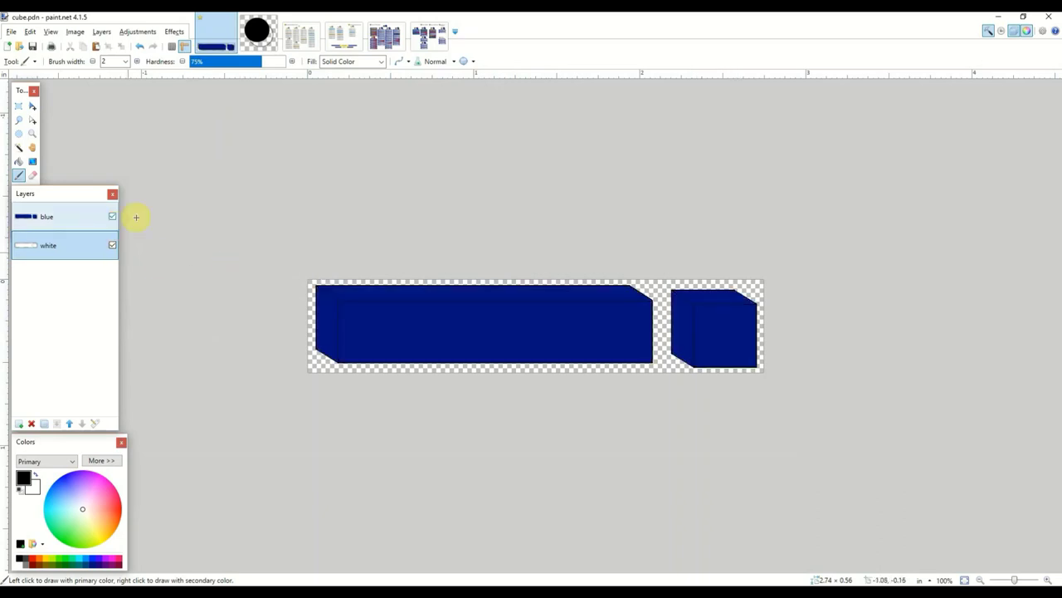
pyautogui.click(254, 39)
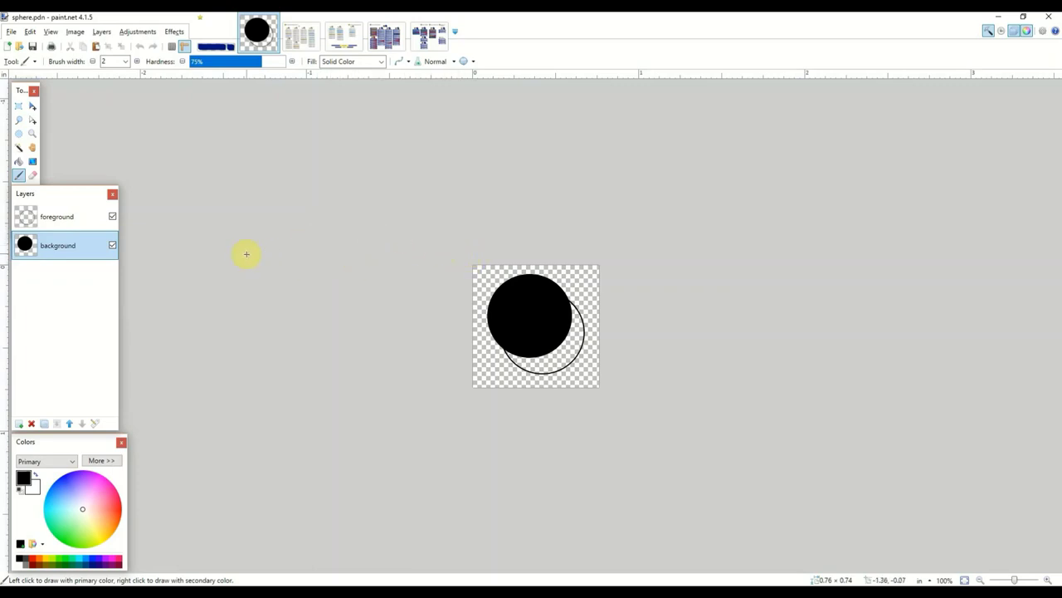
pyautogui.click(302, 39)
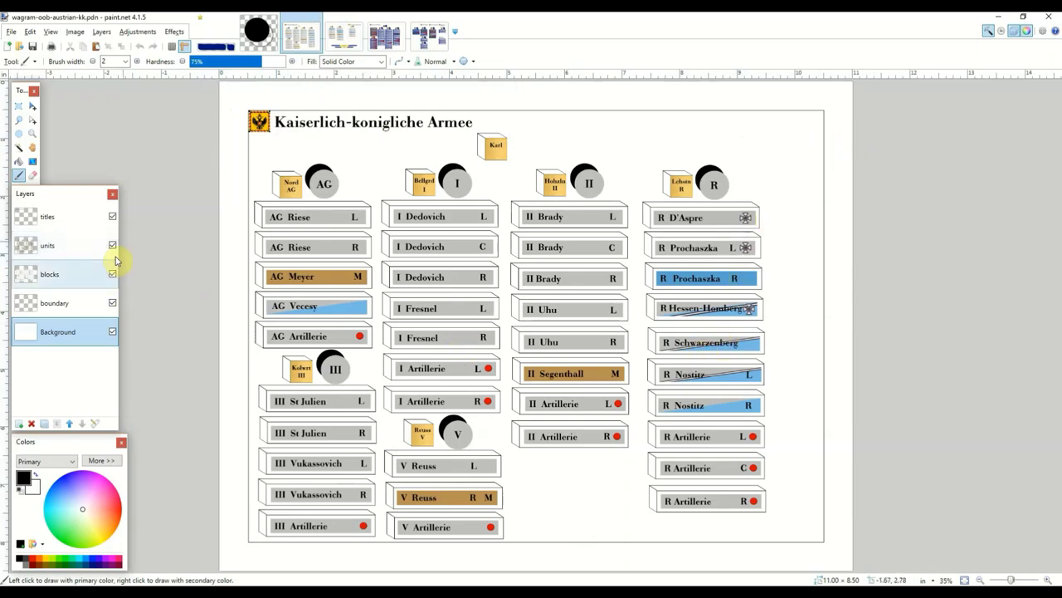
# Toggle the titles and units layers off and on, then hide the boundary layer.
pyautogui.click(112, 216)
pyautogui.click(112, 245)
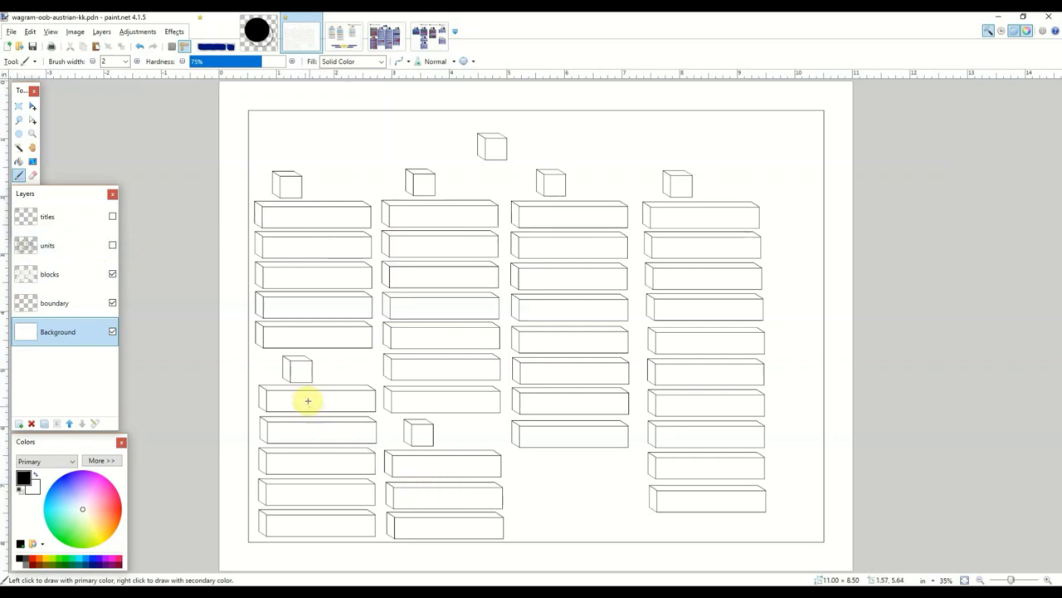
pyautogui.click(112, 246)
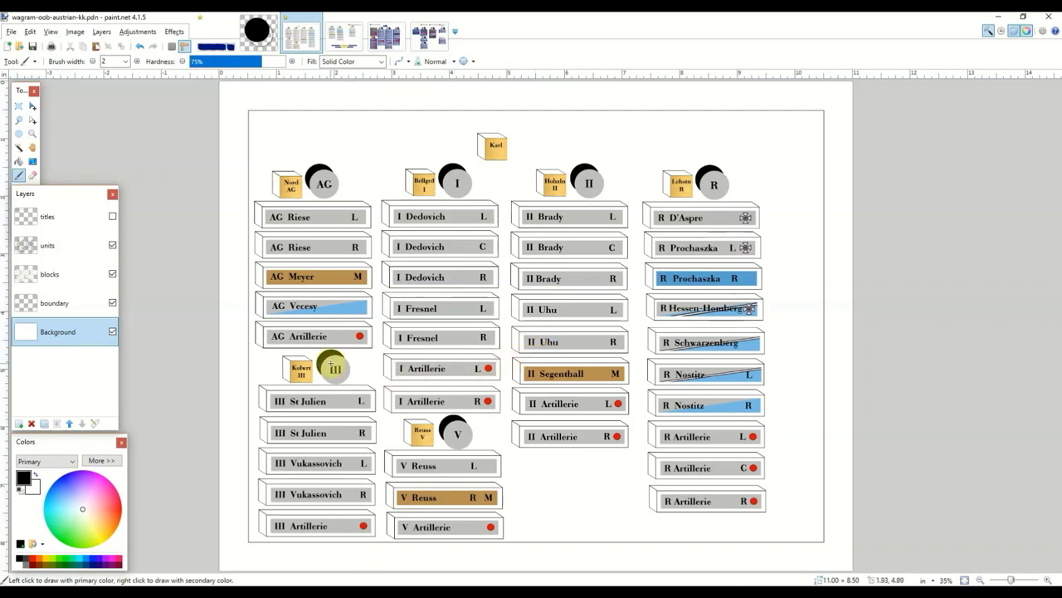
pyautogui.click(113, 217)
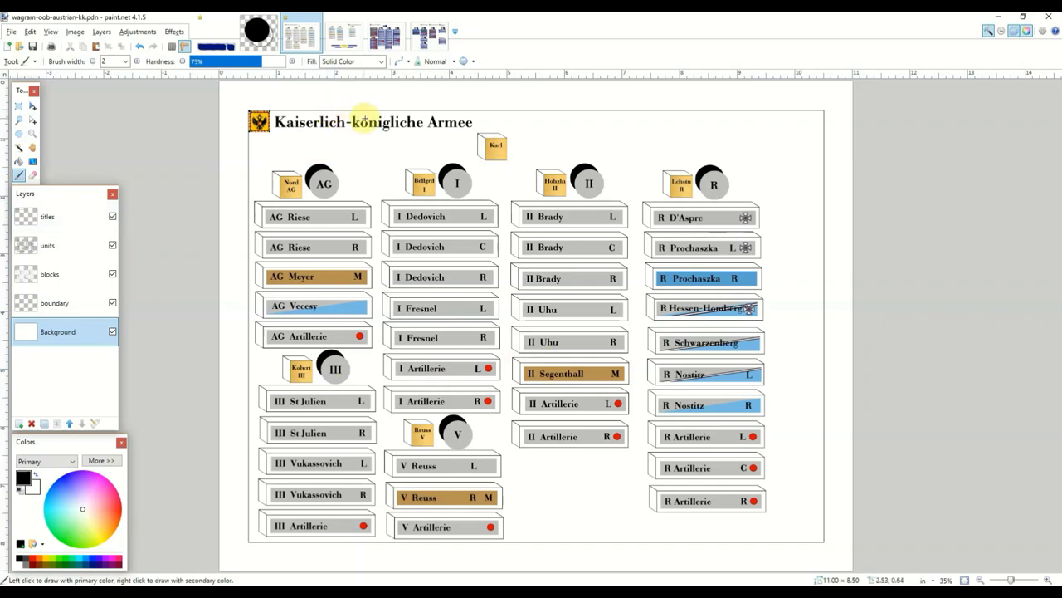
pyautogui.click(113, 303)
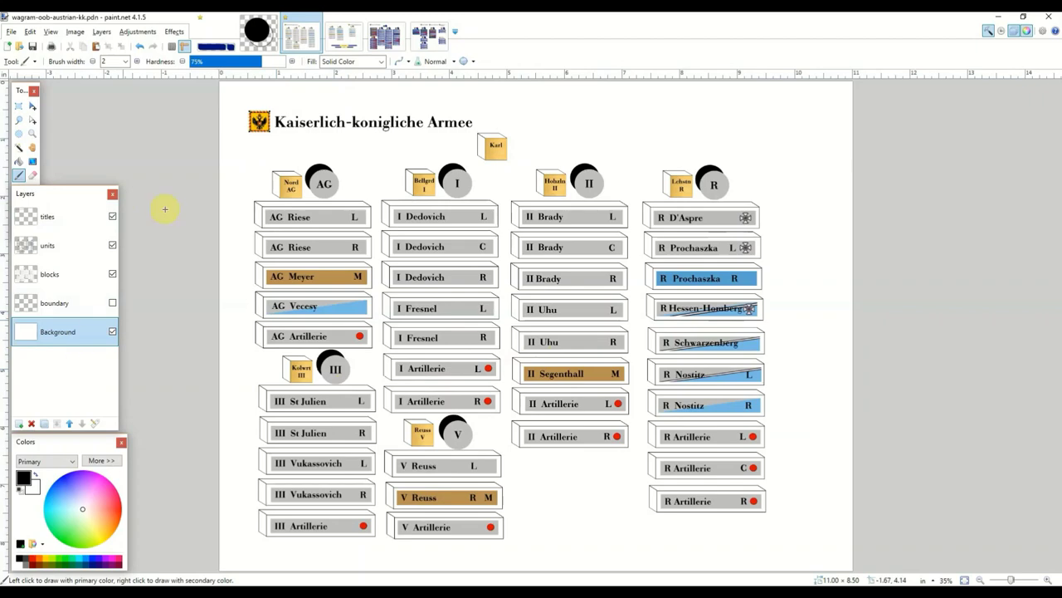
# Hide the boundary layer on the austrian-ia, french-aa and french-ai order-of-battle pages.
pyautogui.click(343, 45)
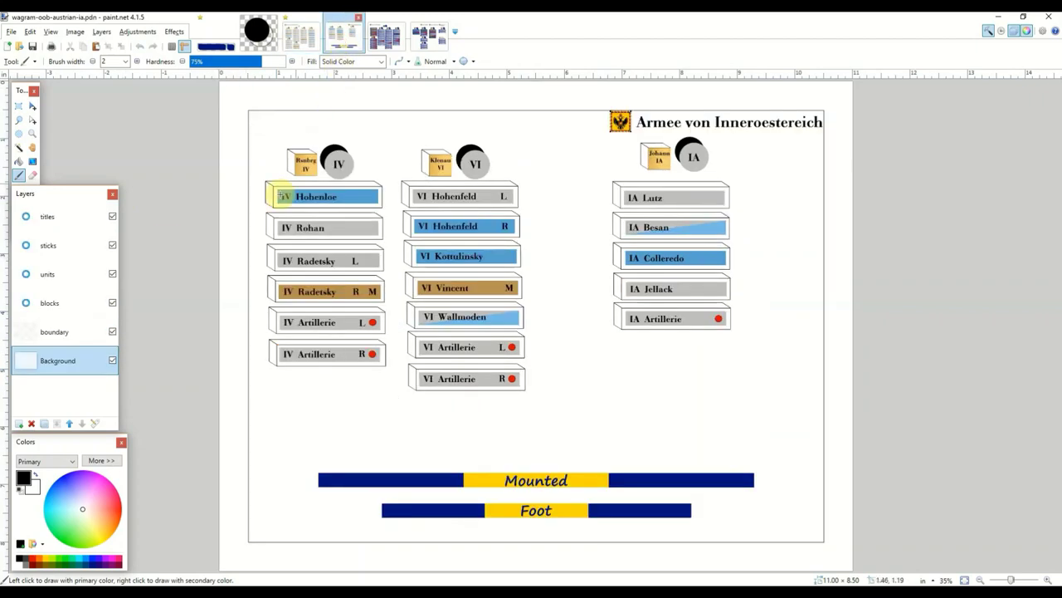
pyautogui.click(113, 332)
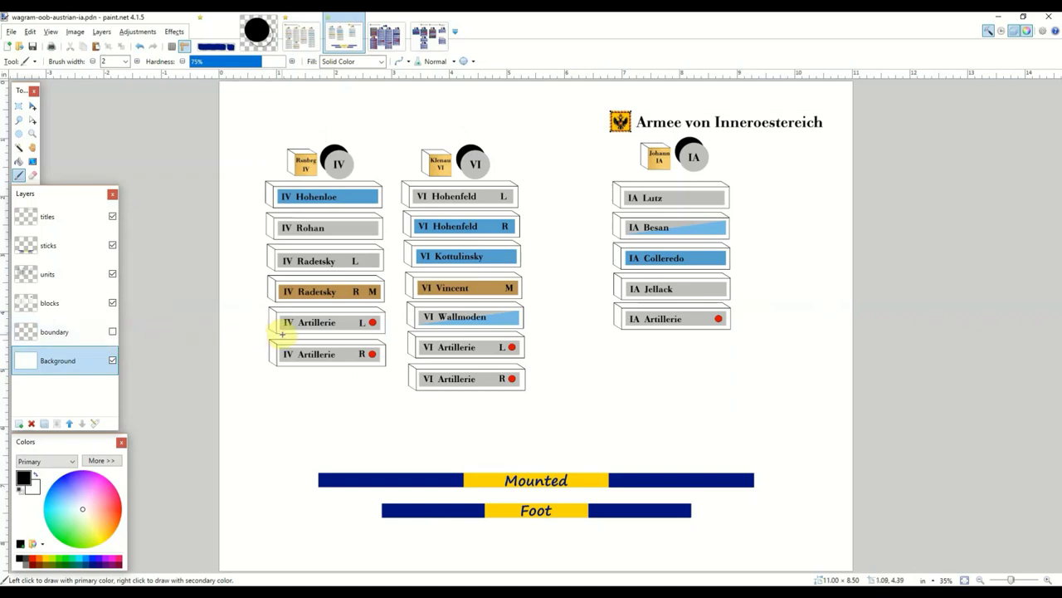
pyautogui.click(384, 31)
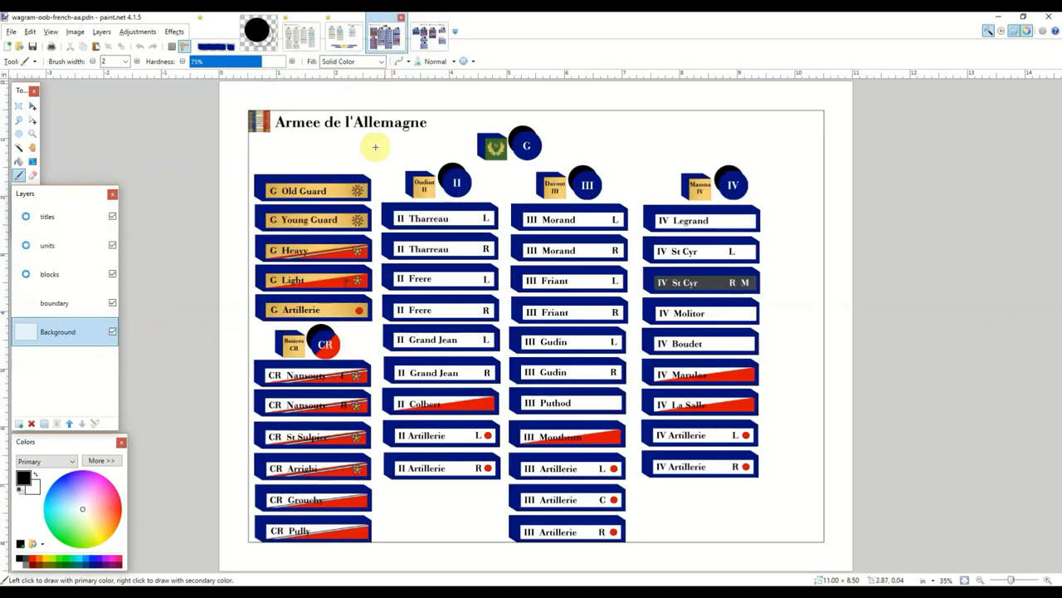
pyautogui.click(113, 303)
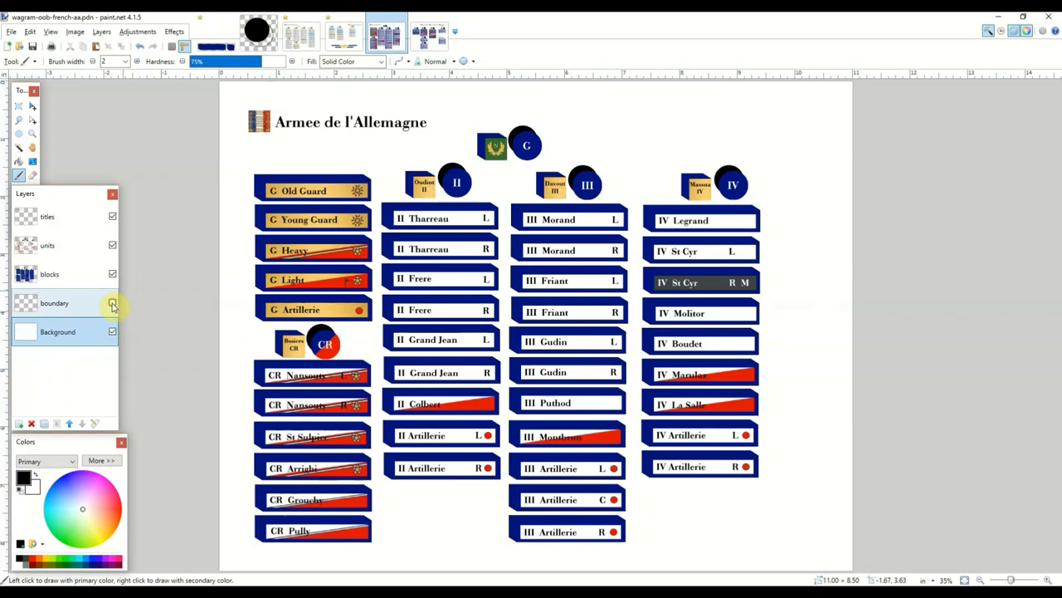
pyautogui.click(425, 35)
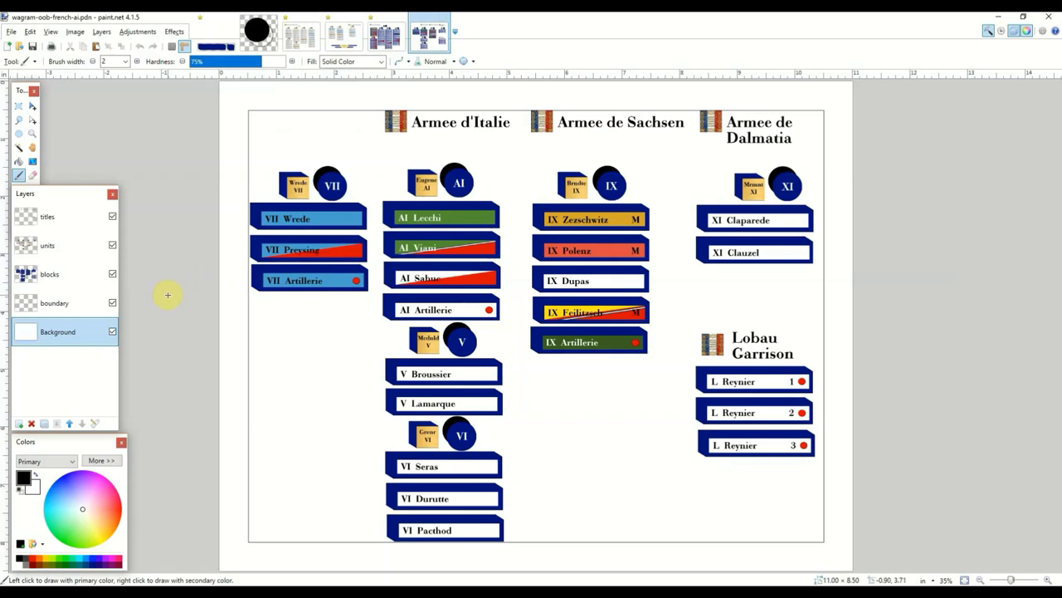
pyautogui.click(115, 303)
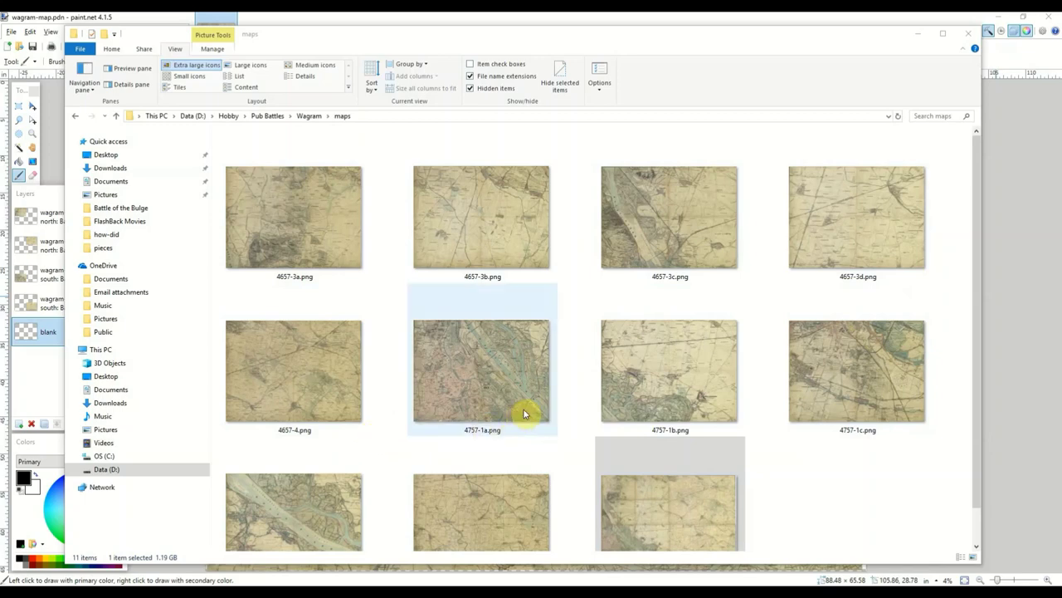
# Select the 4657-3c and 4657-3b map images, then minimize the maps folder window.
pyautogui.click(671, 213)
pyautogui.click(531, 229)
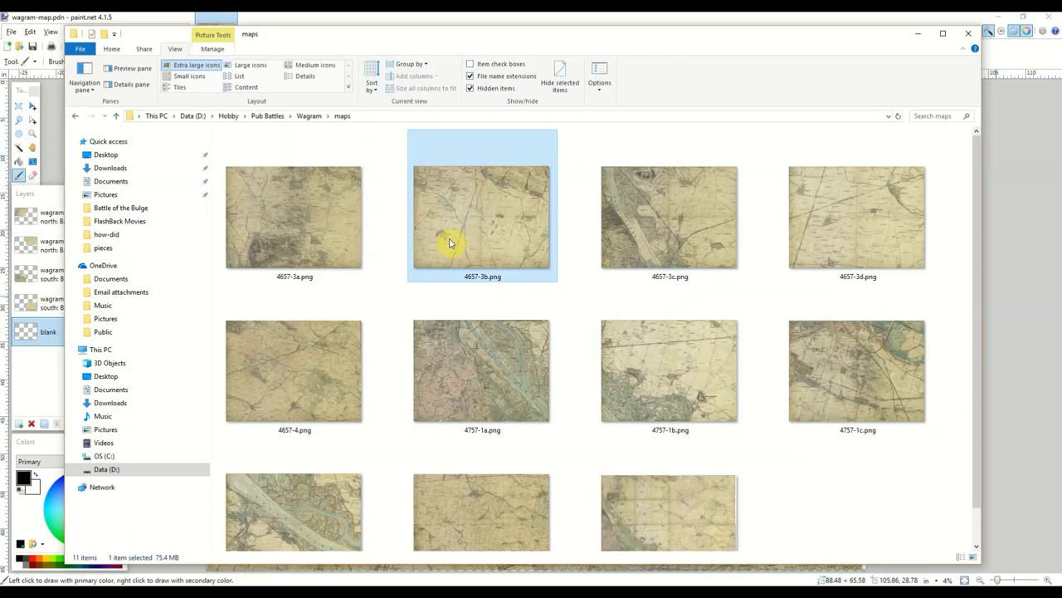
pyautogui.moveTo(457, 242)
pyautogui.click(918, 36)
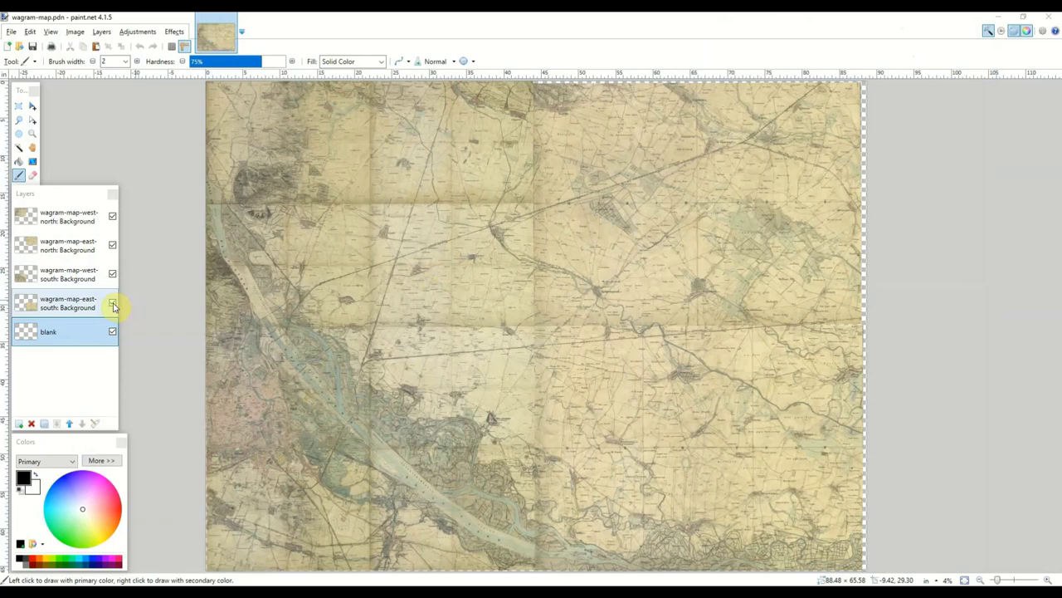
pyautogui.click(112, 219)
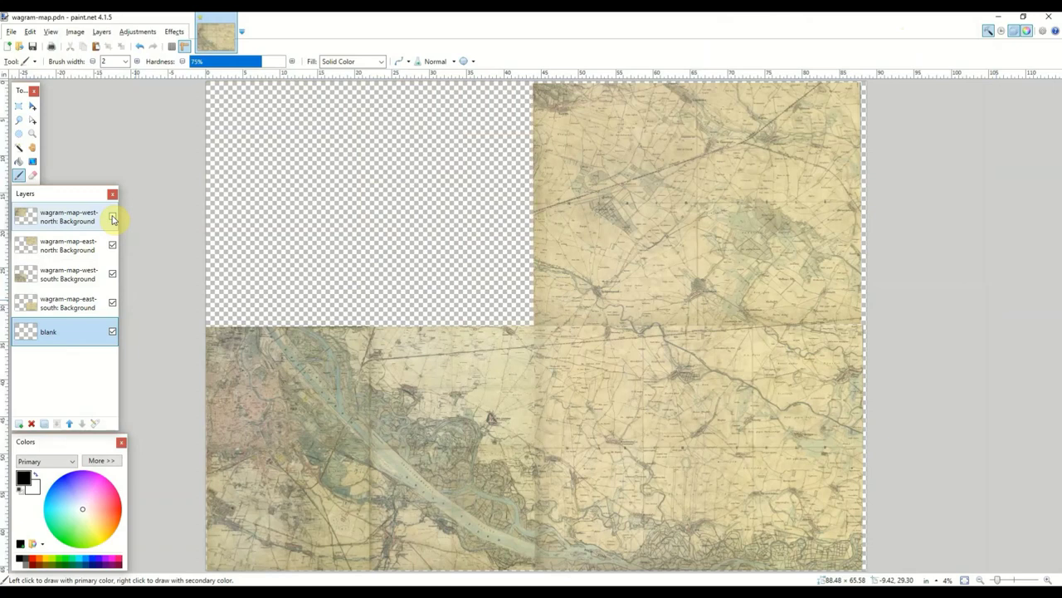
pyautogui.click(112, 218)
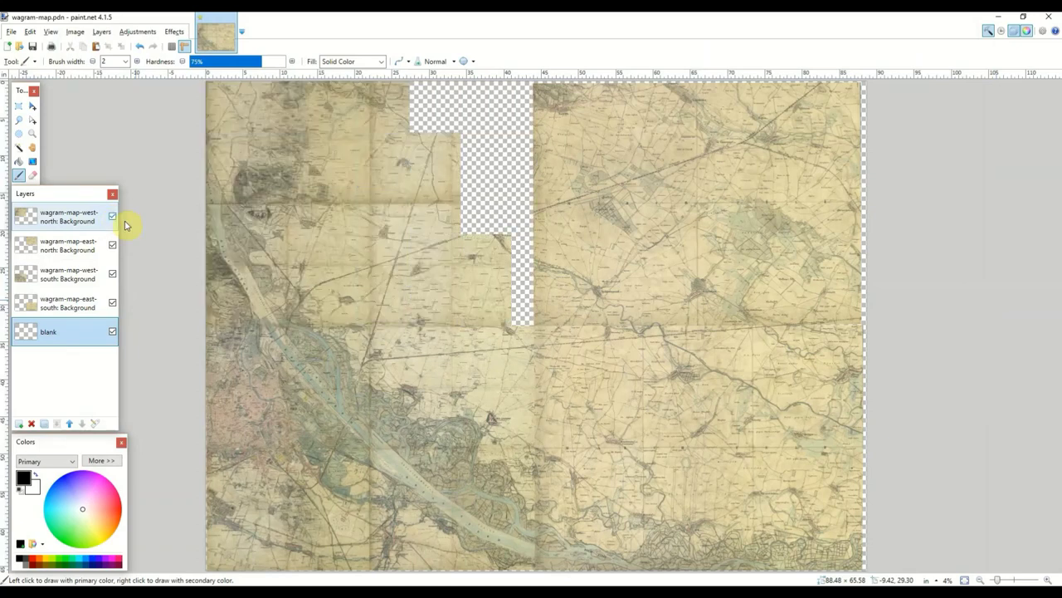
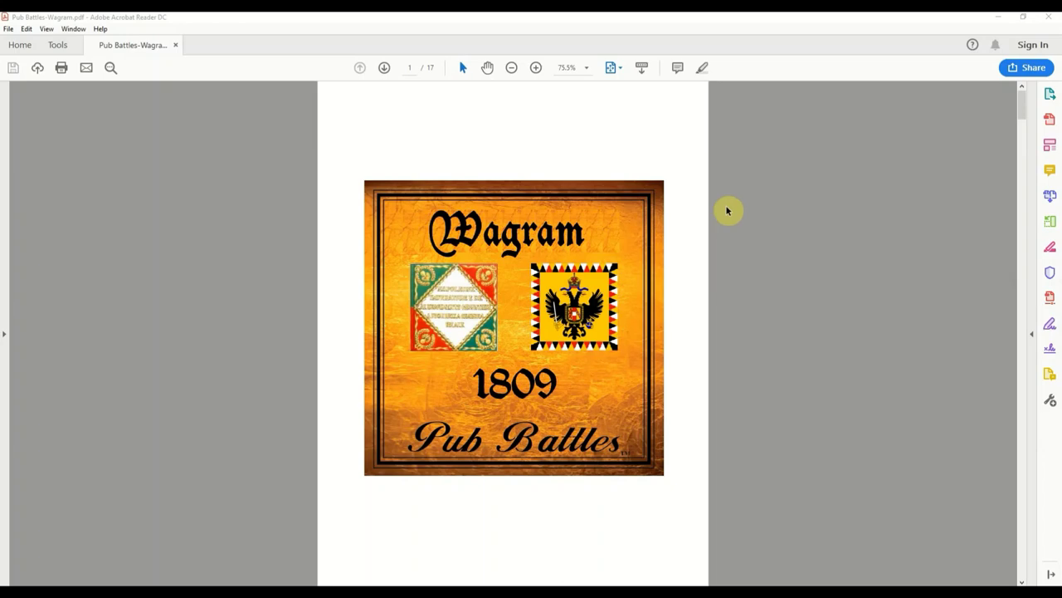
# Scroll from the cover to page 3, the Bernadotte, Grouchy and Russbach rules.
pyautogui.scroll(-3, 727, 210)
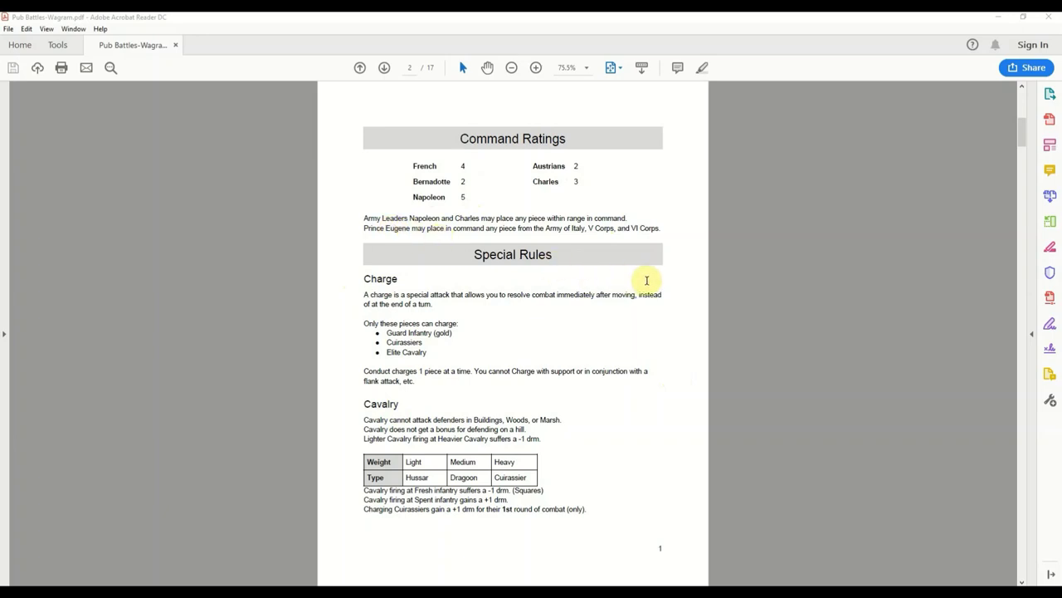
pyautogui.scroll(-2, 648, 280)
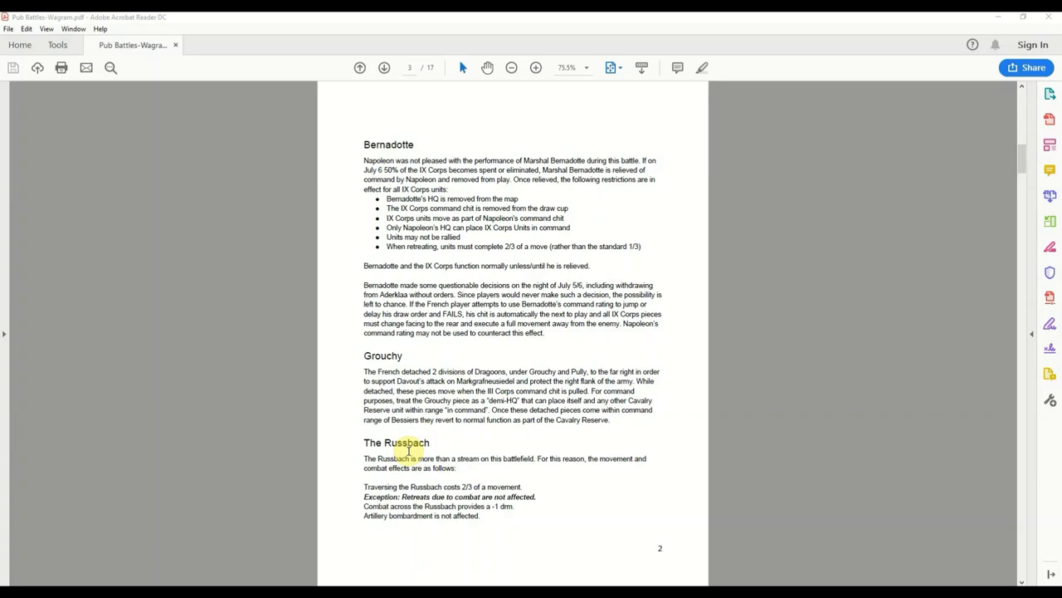
# Scroll on to page 5 of 17, showing Victory conditions and the Scenarios start.
pyautogui.scroll(-3, 409, 451)
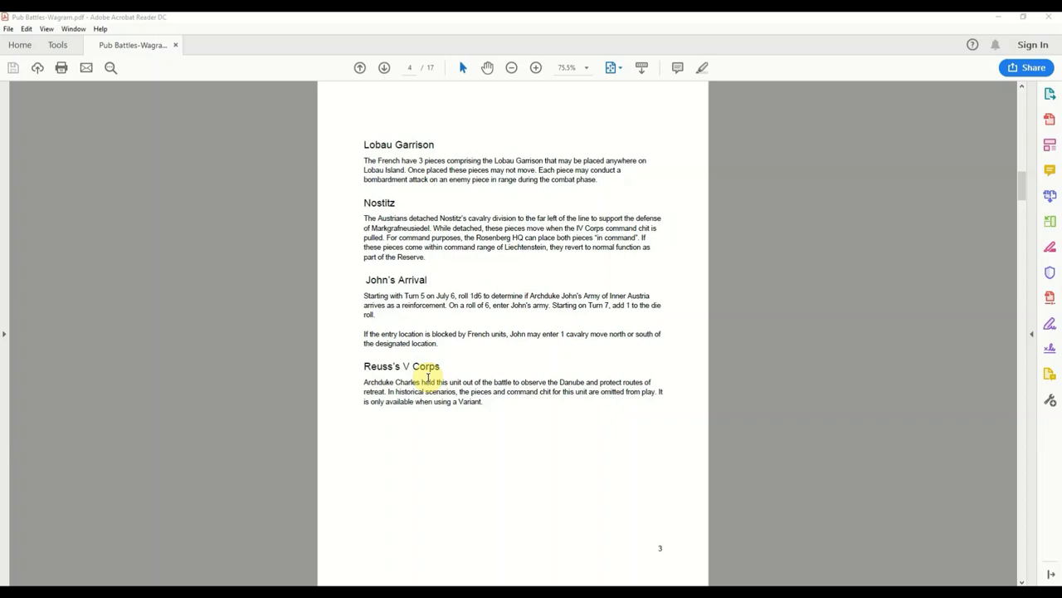
pyautogui.scroll(-2, 428, 378)
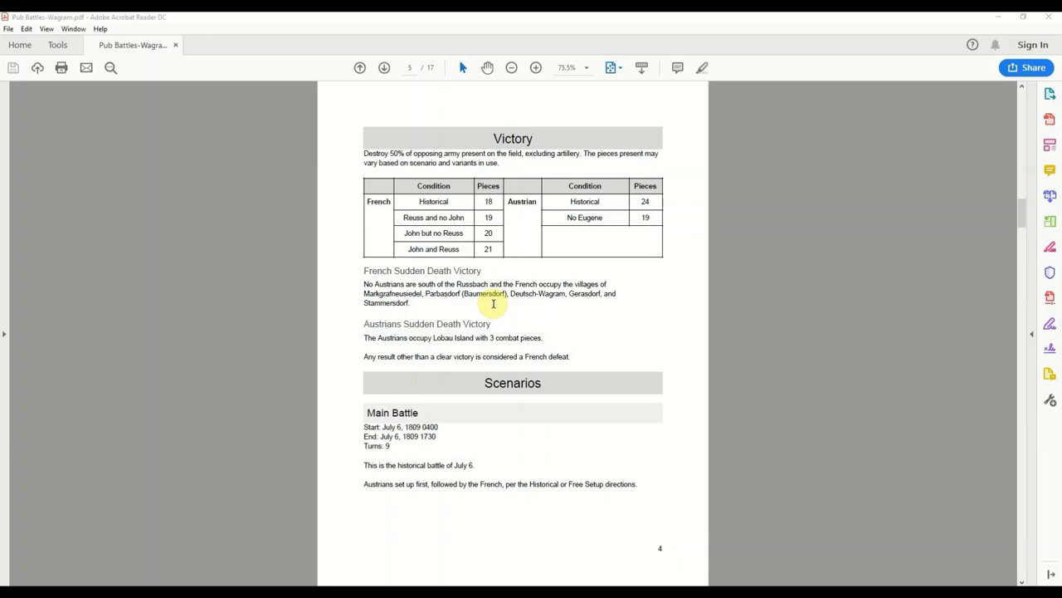
# Scroll through pages 6–8 to reach page 9, the Wagram: Main Battle setup map.
pyautogui.scroll(-2, 492, 304)
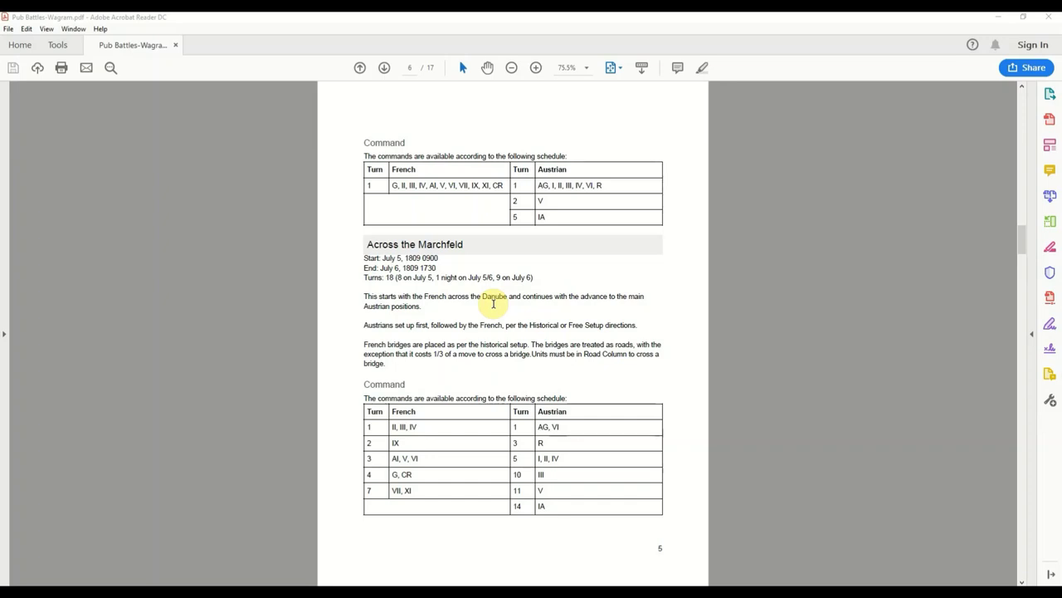
pyautogui.scroll(-5, 493, 304)
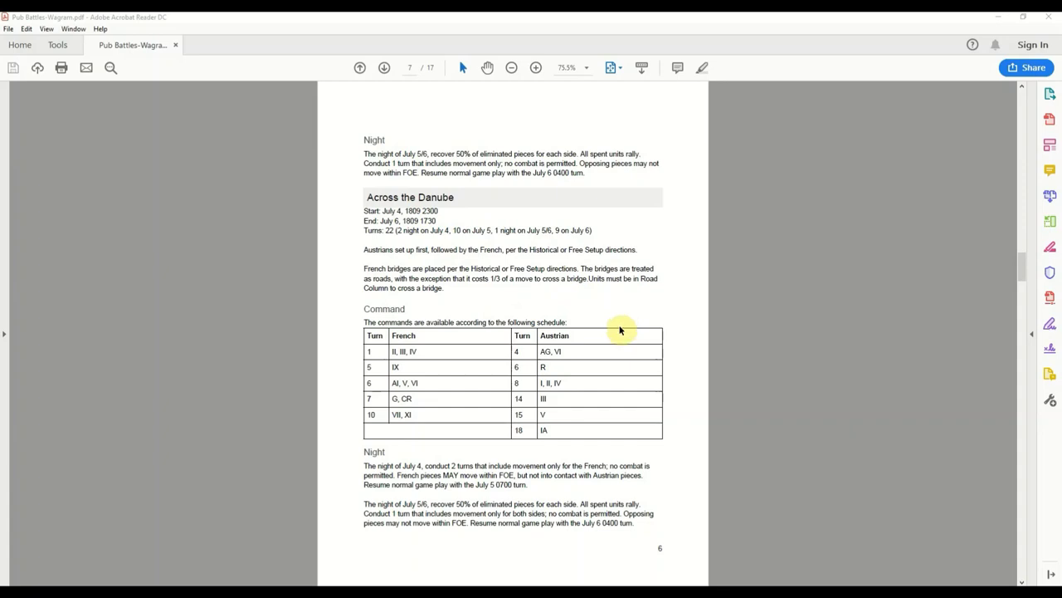
pyautogui.scroll(-2, 619, 329)
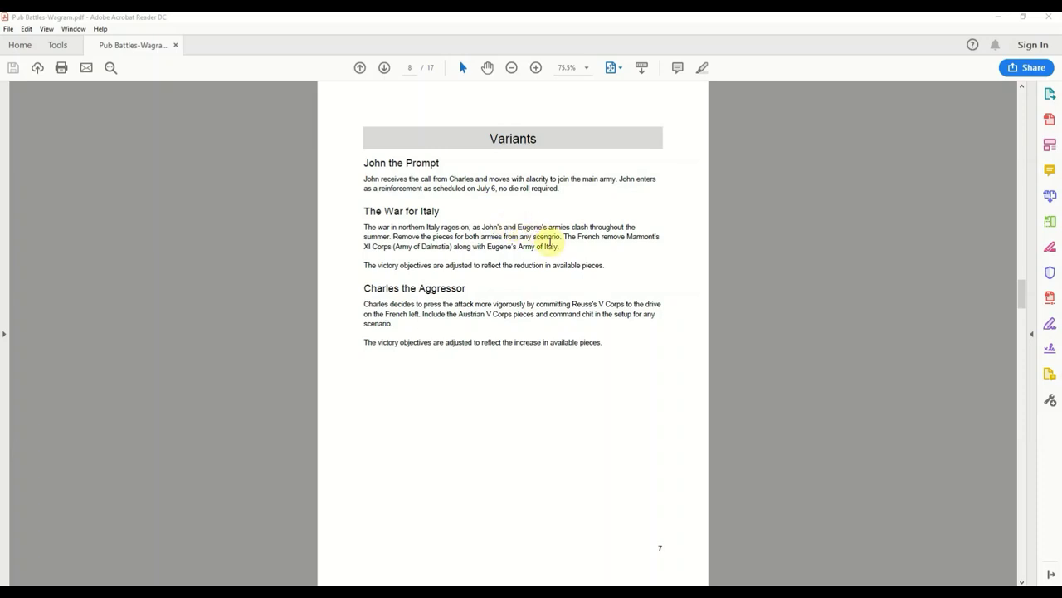
pyautogui.scroll(-1, 551, 245)
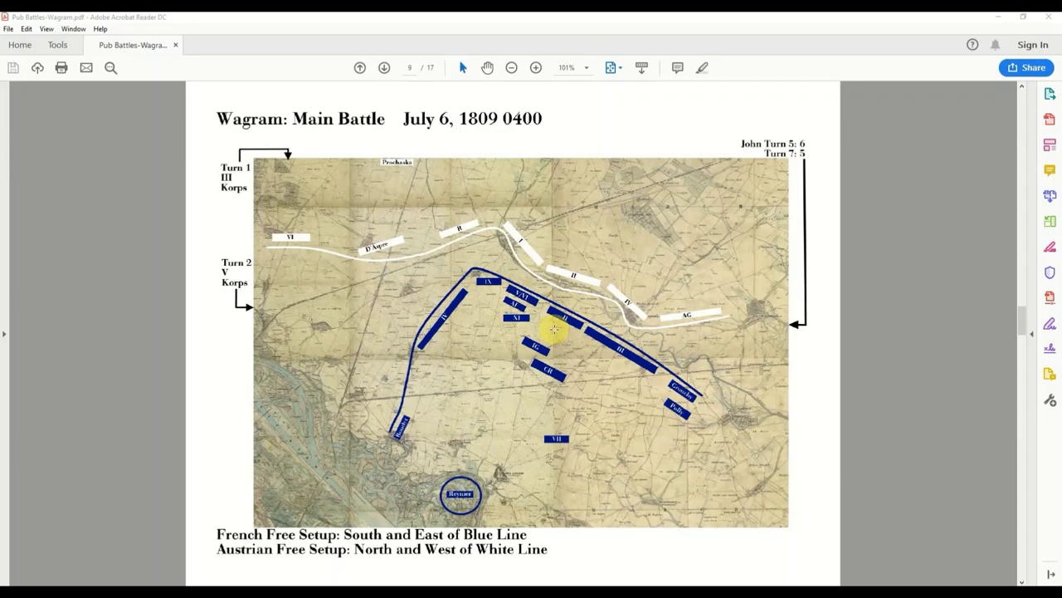
# Page through the setup maps and army rosters to page 17, the terrain effects chart.
pyautogui.press('Right')
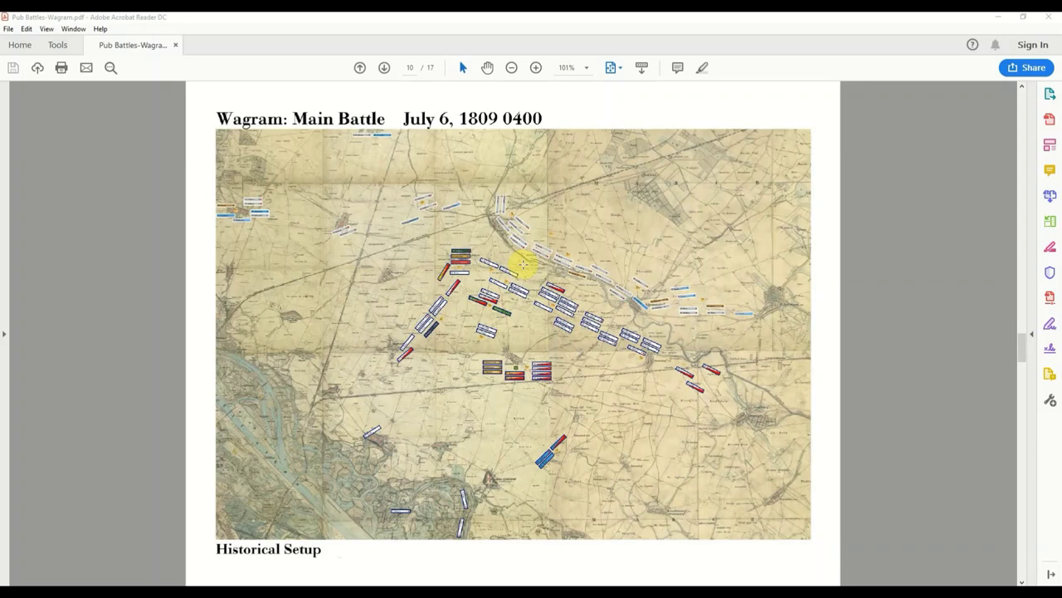
pyautogui.press('Right')
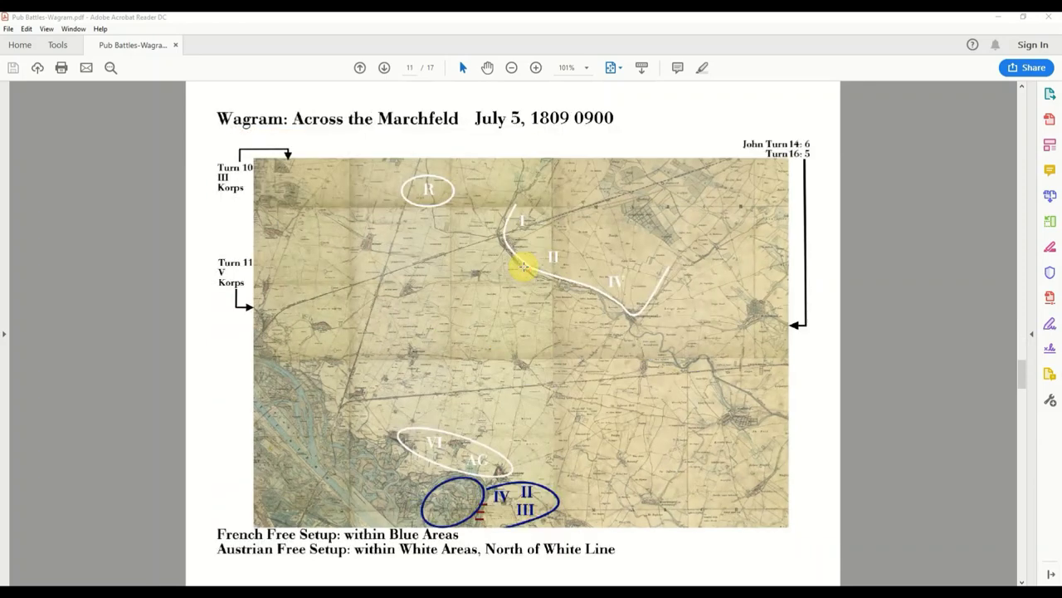
pyautogui.press('Right')
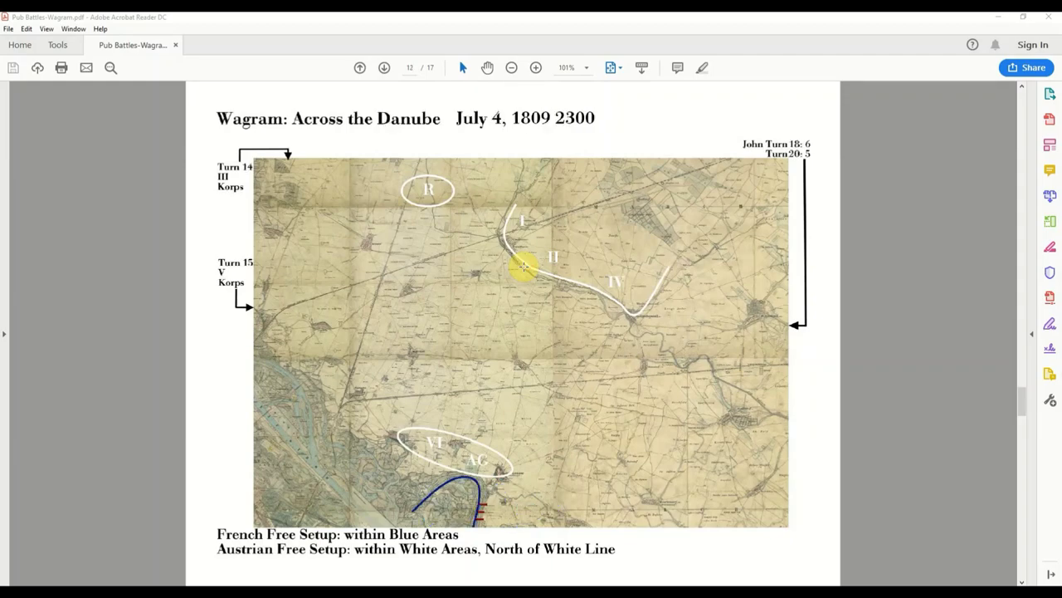
pyautogui.press('Right')
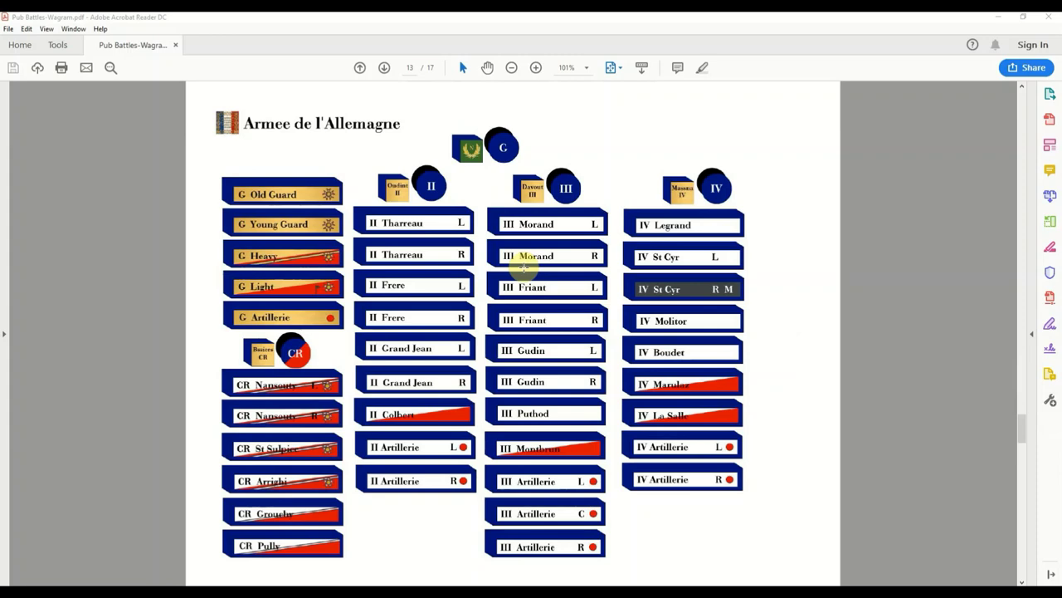
pyautogui.press('Right')
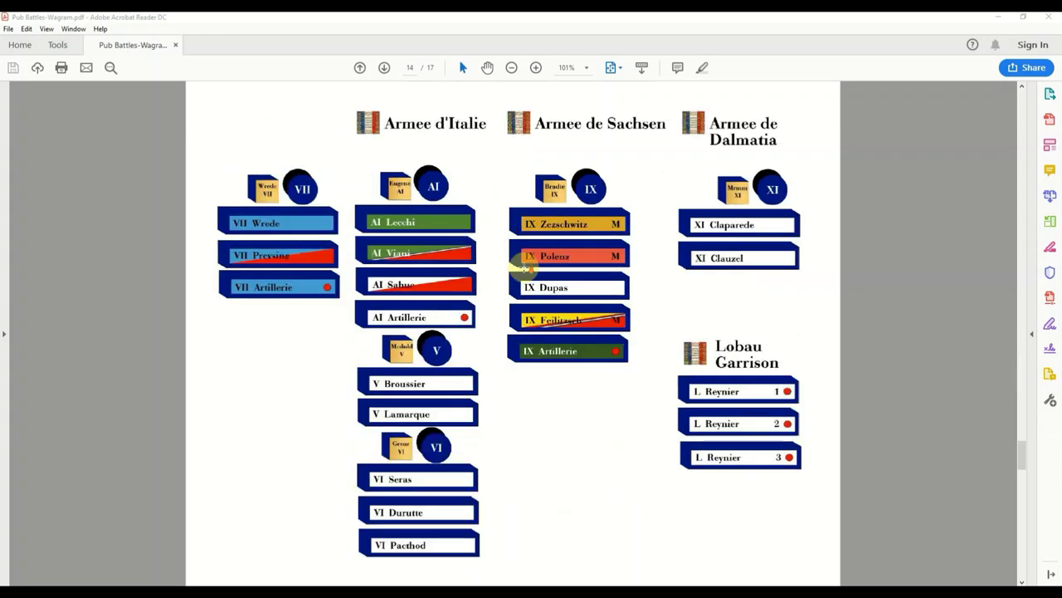
pyautogui.press('Right')
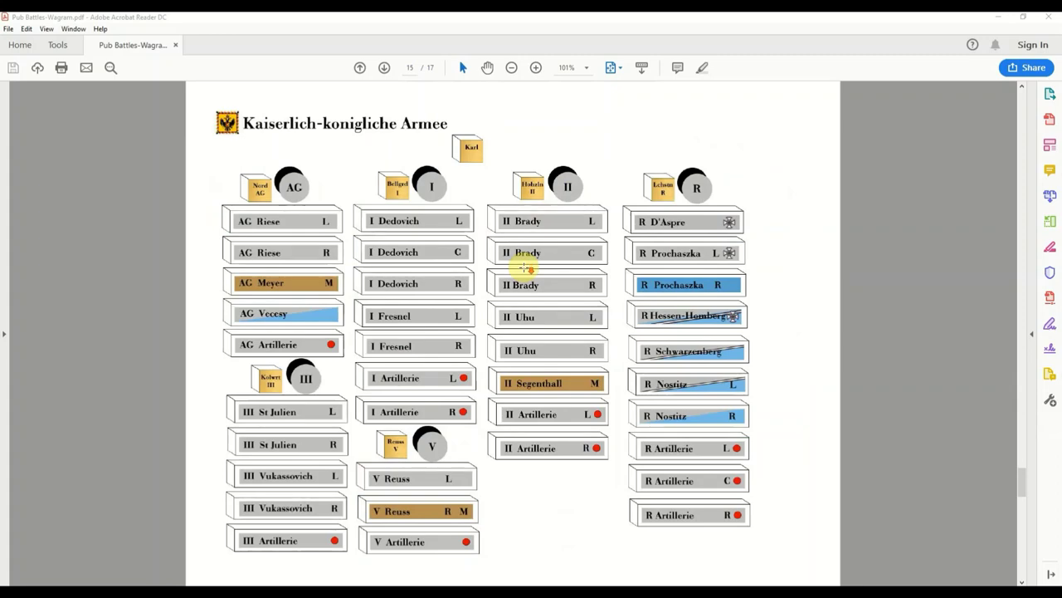
pyautogui.press('Right')
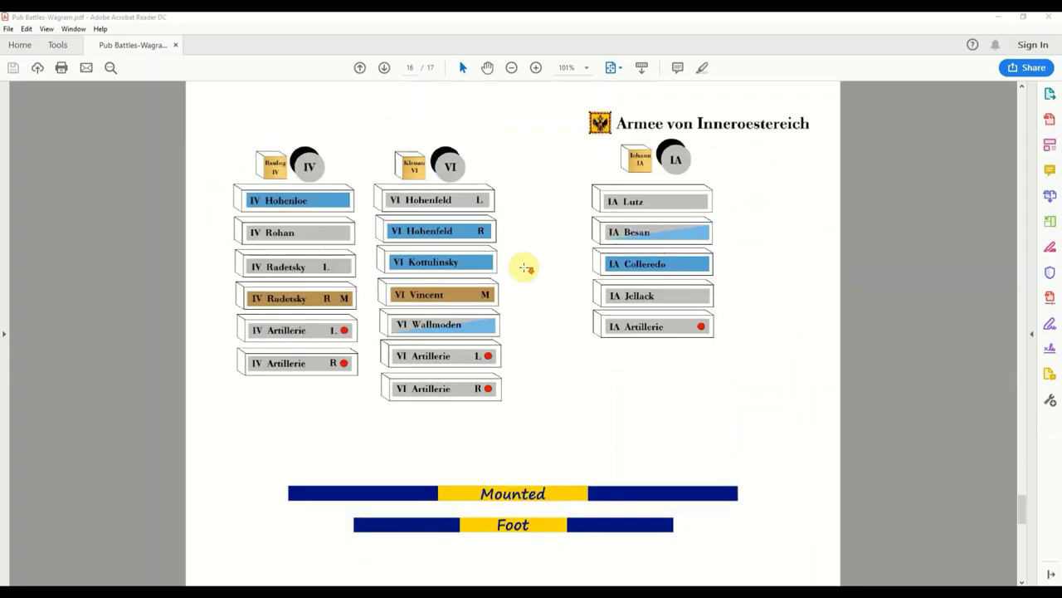
pyautogui.press('Right')
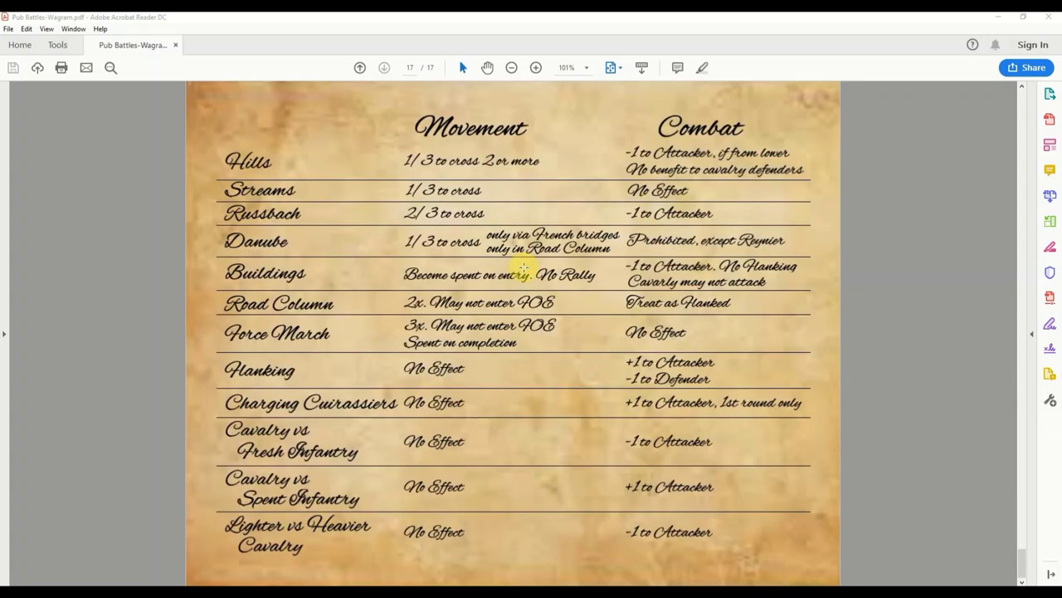